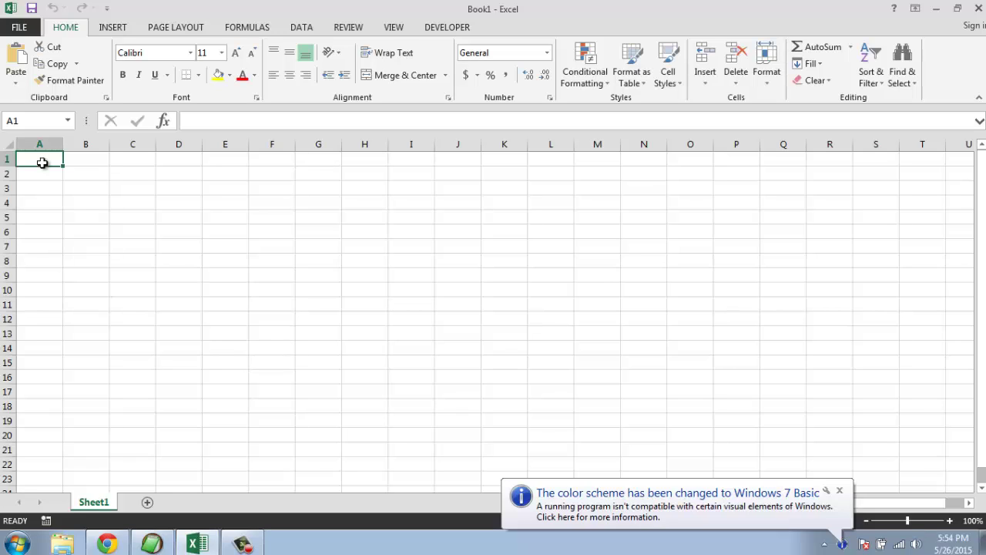
# Step: Enter the labels Name: and Project ID: in cells A1 and A2
pyautogui.write('Name')
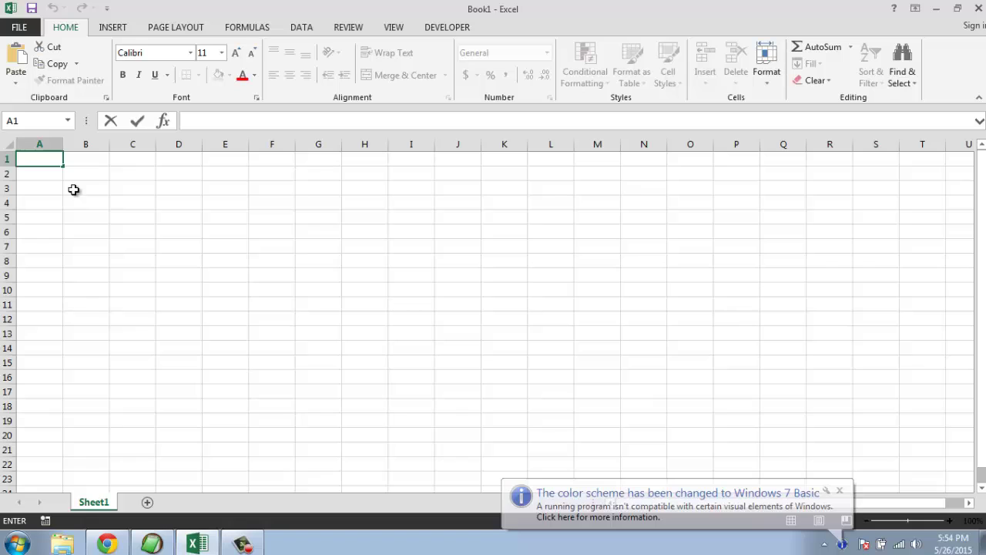
pyautogui.write(':')
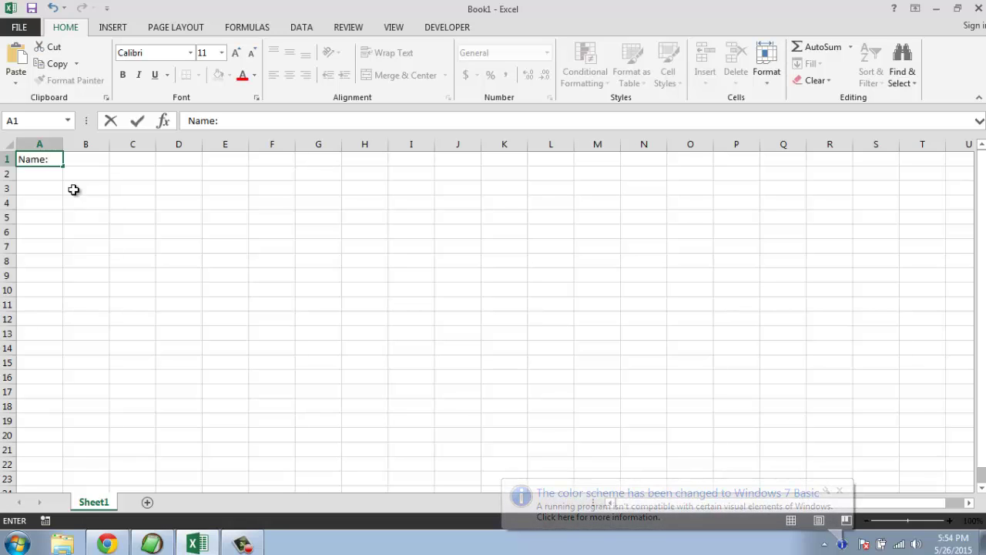
pyautogui.click(48, 177)
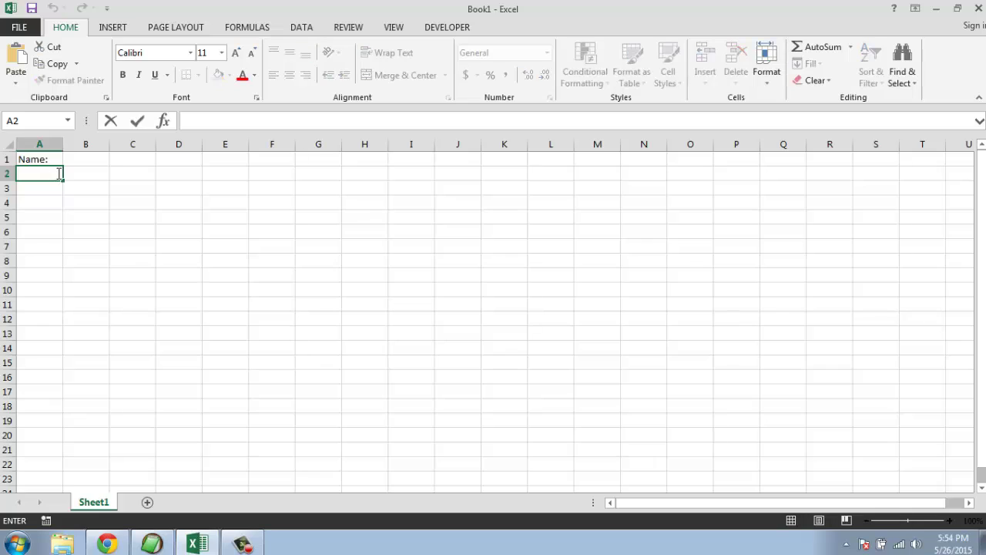
pyautogui.write('Project ID')
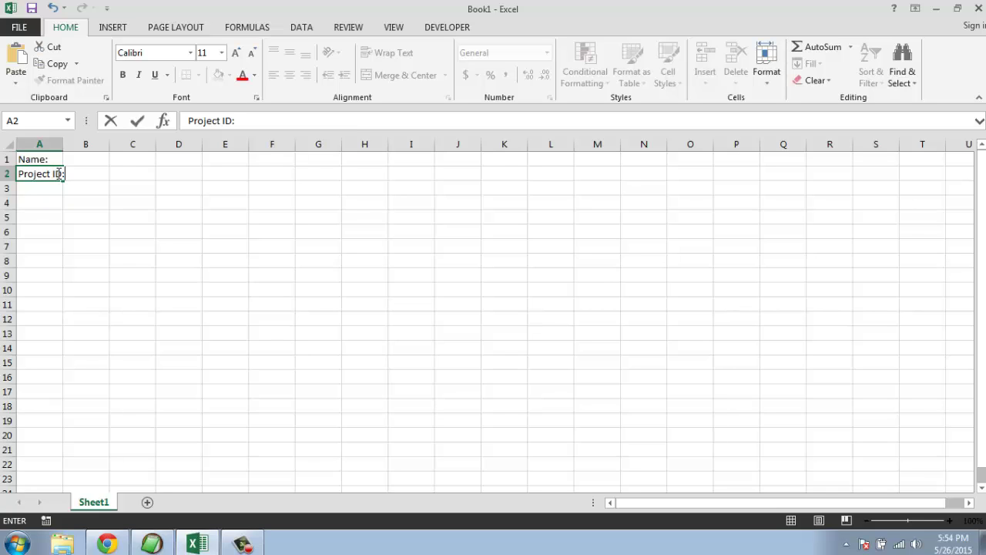
pyautogui.write(':')
pyautogui.click(47, 189)
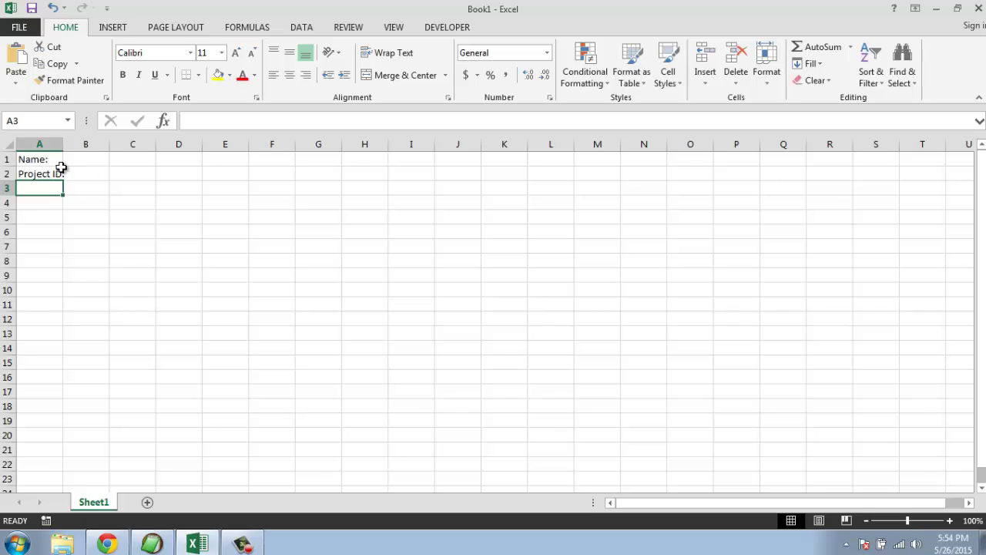
# Step: Add Application: in A3 and autofit column A to fit it
pyautogui.click(89, 172)
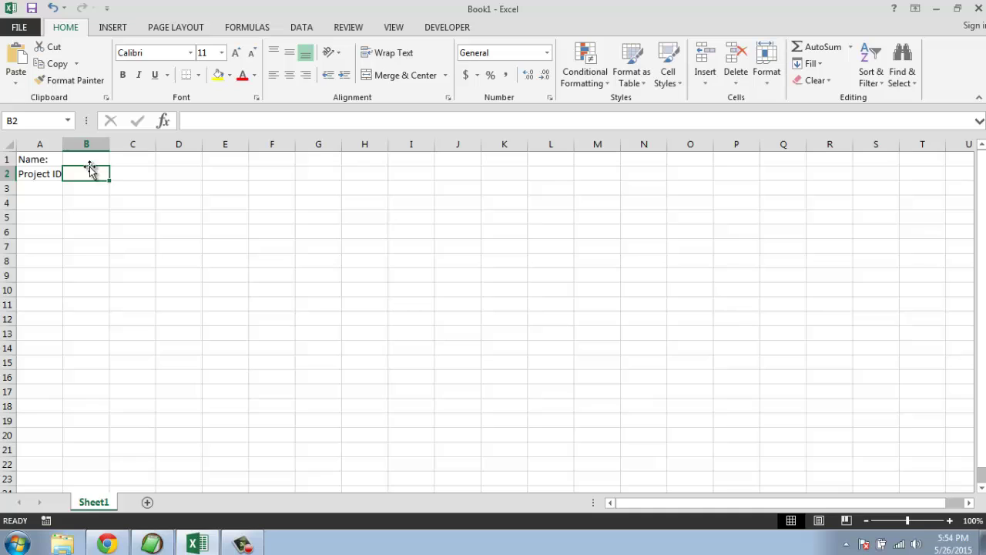
pyautogui.click(35, 190)
pyautogui.doubleClick(35, 190)
pyautogui.click(37, 161)
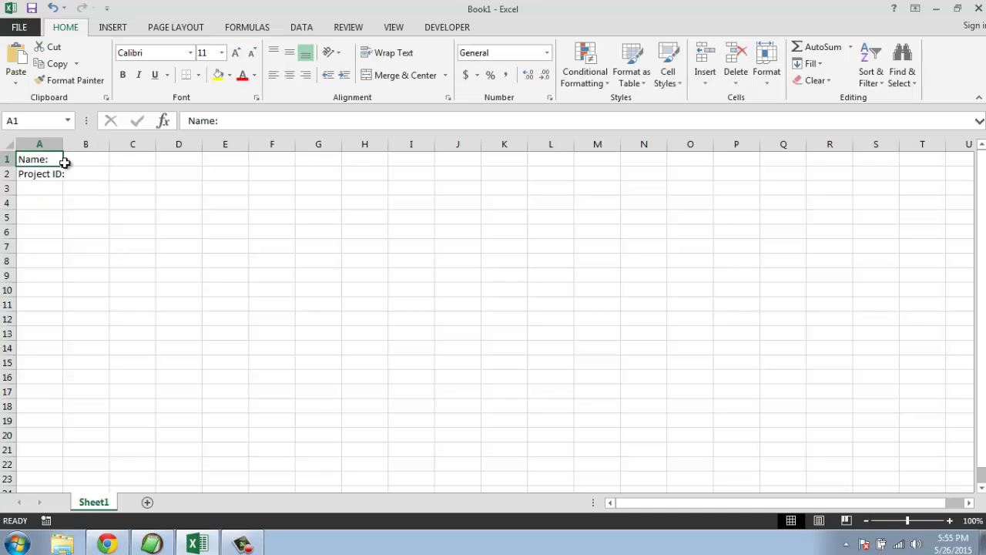
pyautogui.click(77, 160)
pyautogui.doubleClick(77, 160)
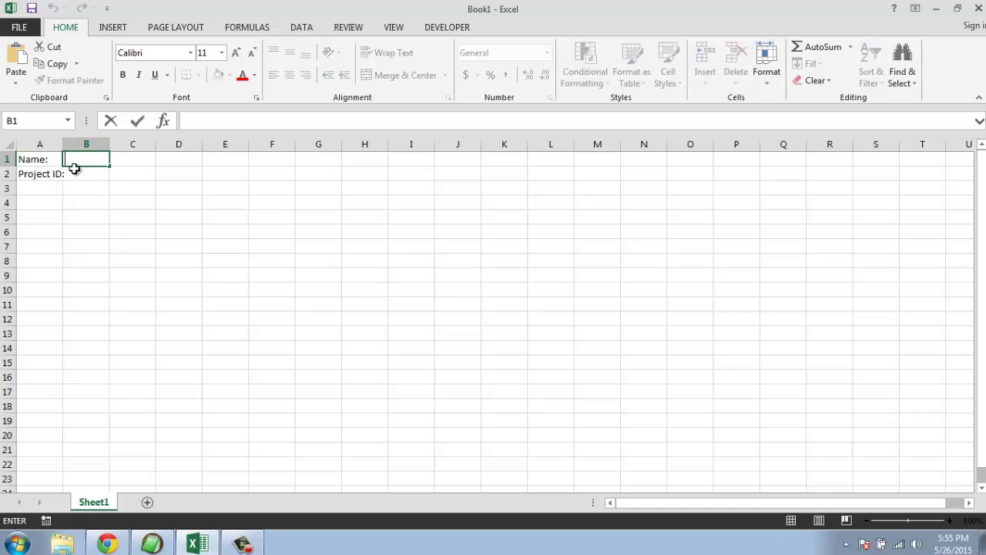
pyautogui.click(37, 189)
pyautogui.doubleClick(38, 189)
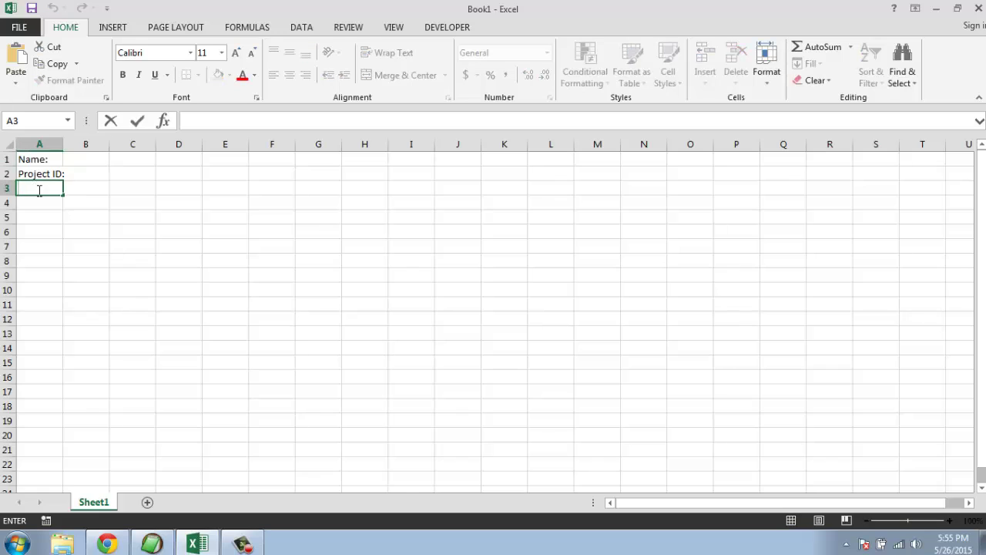
pyautogui.write('Application:')
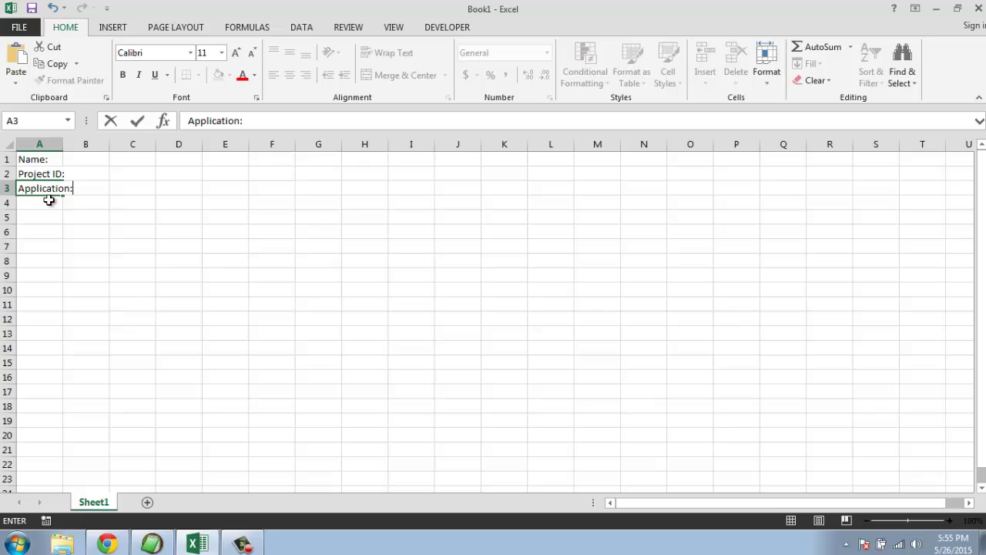
pyautogui.click(83, 208)
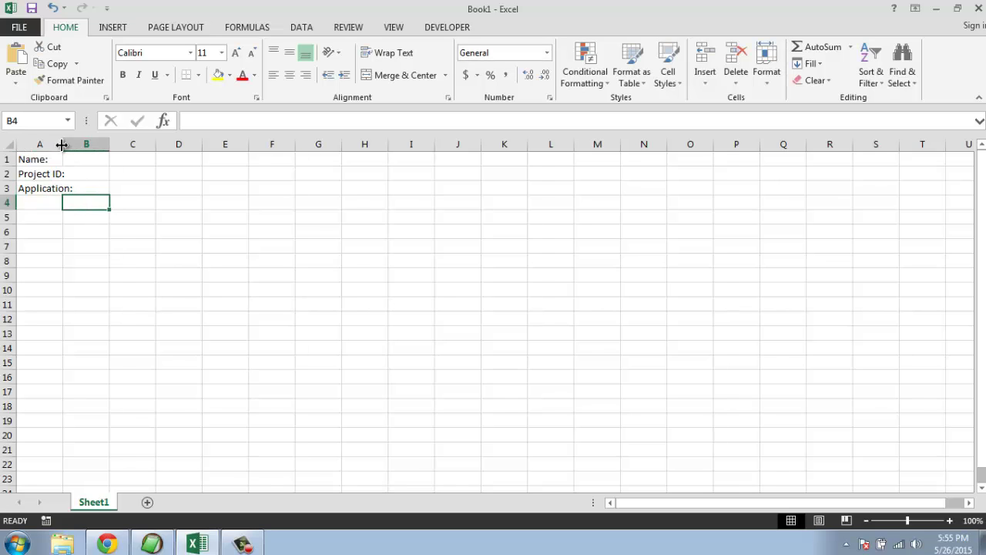
pyautogui.doubleClick(59, 144)
# Step: Enter Module:, Test Date: and Reported Date: in cells A4 to A6
pyautogui.click(54, 201)
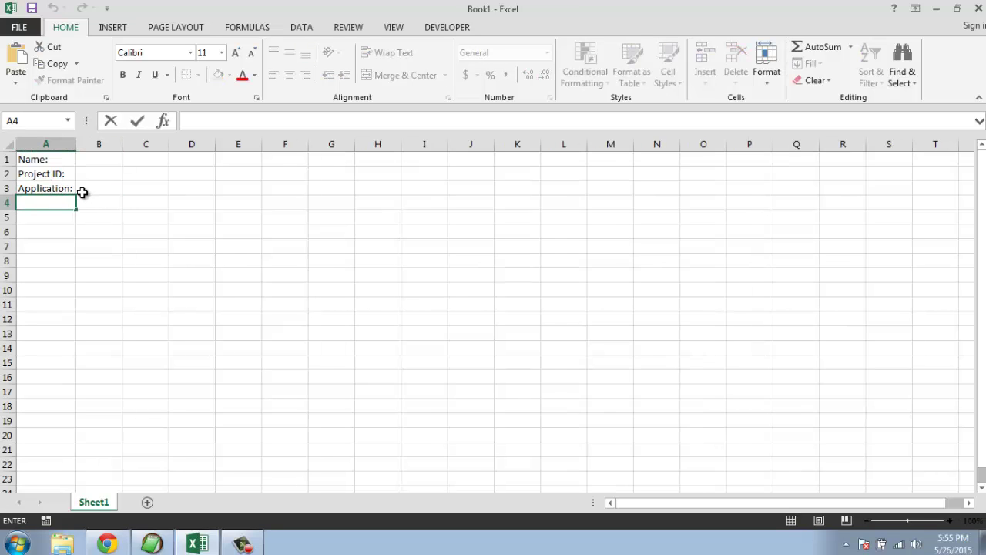
pyautogui.write('Module:')
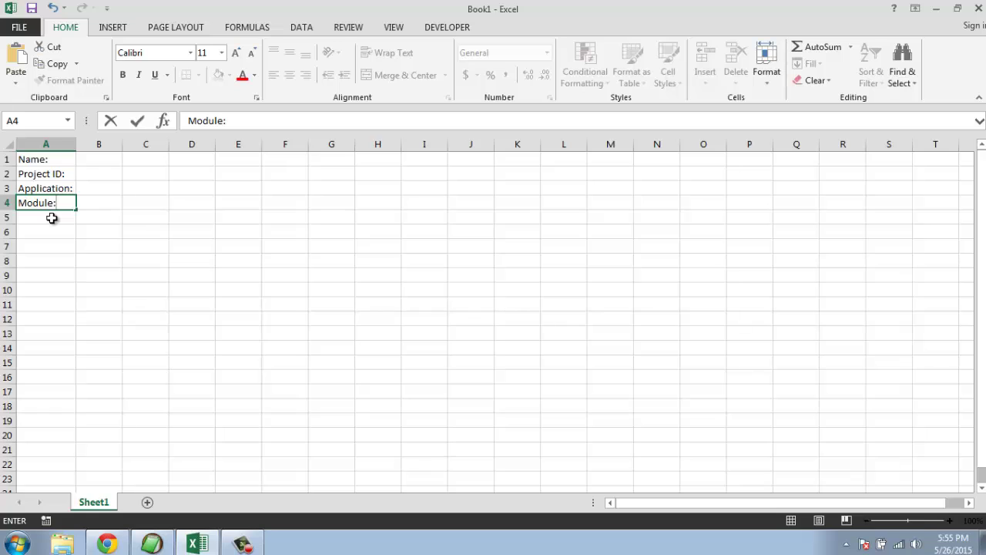
pyautogui.click(52, 218)
pyautogui.write('T')
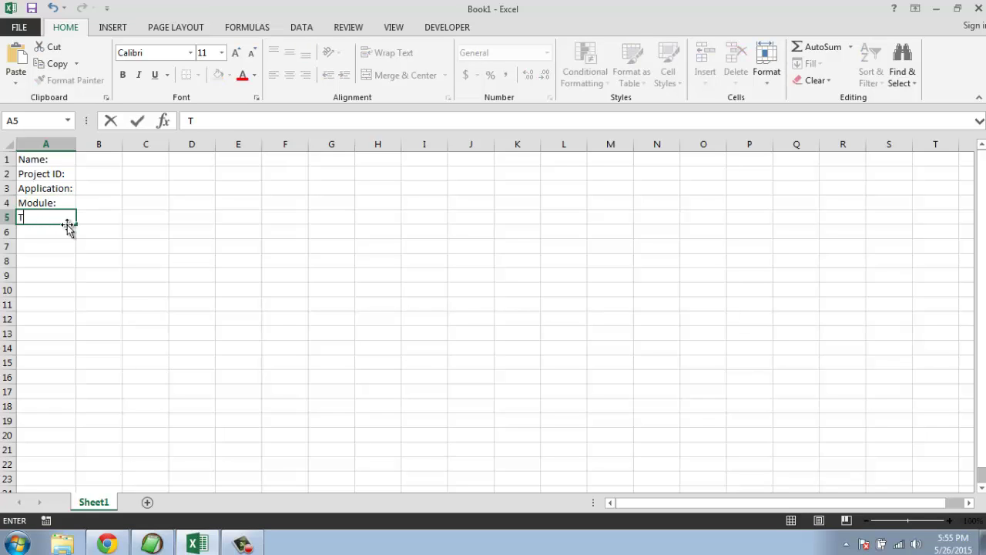
pyautogui.write('est Date:')
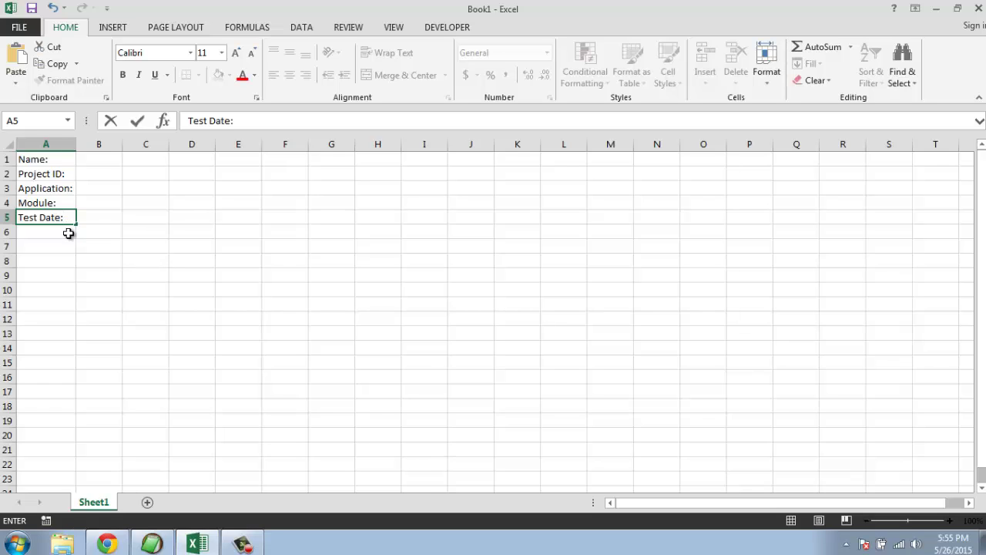
pyautogui.click(68, 234)
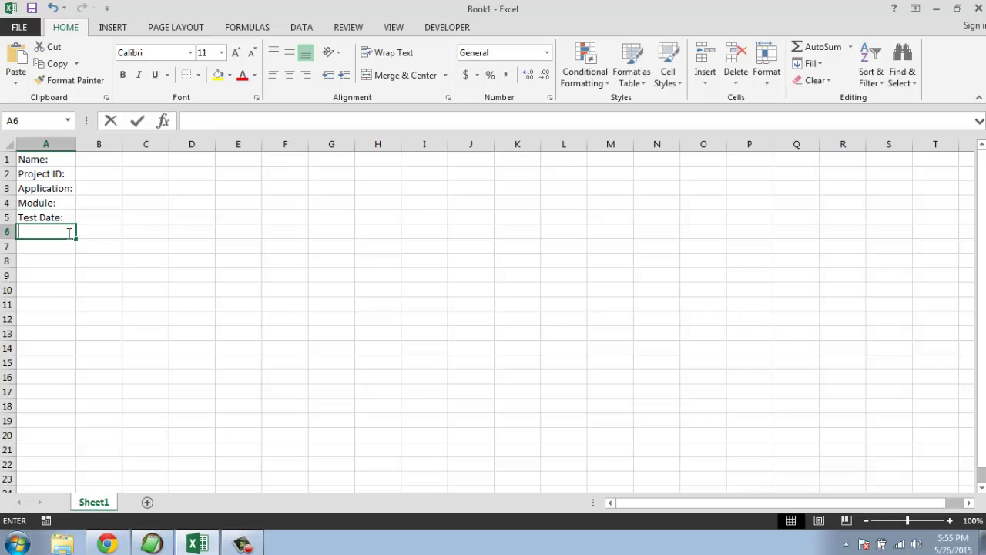
pyautogui.write('Rep')
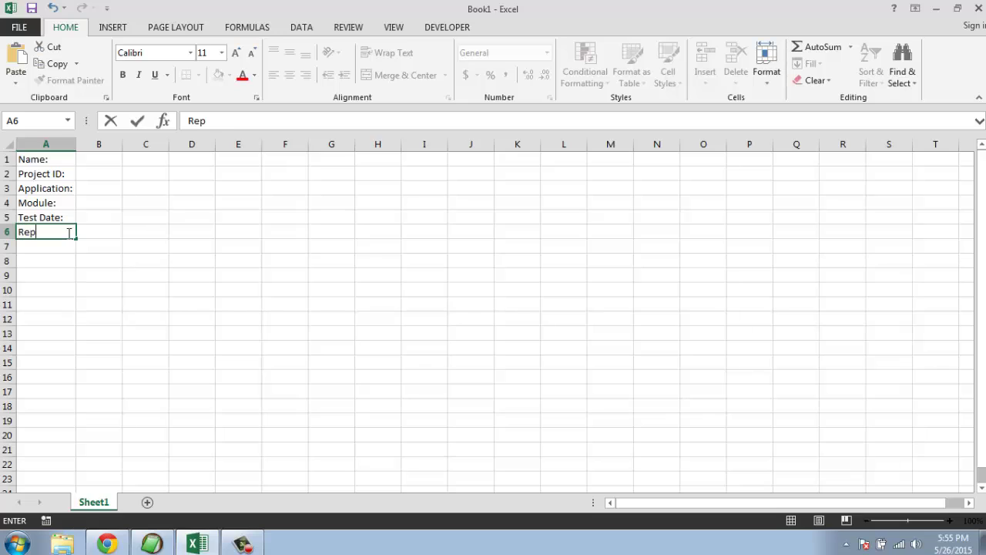
pyautogui.write('orted DAte:')
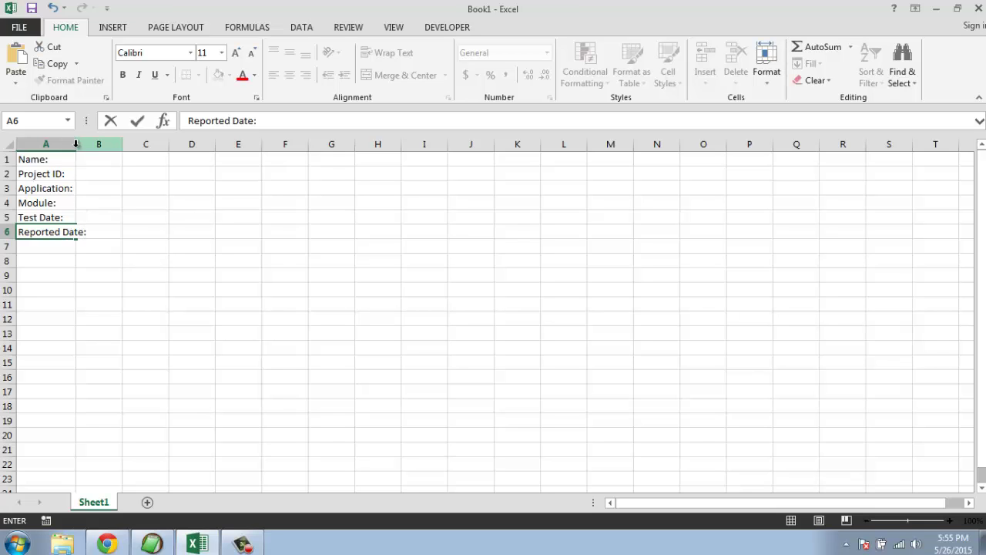
pyautogui.press('F2')
# Step: Commit Reported Date:, add Completed Date: in A7 and autofit column A
pyautogui.click(82, 176)
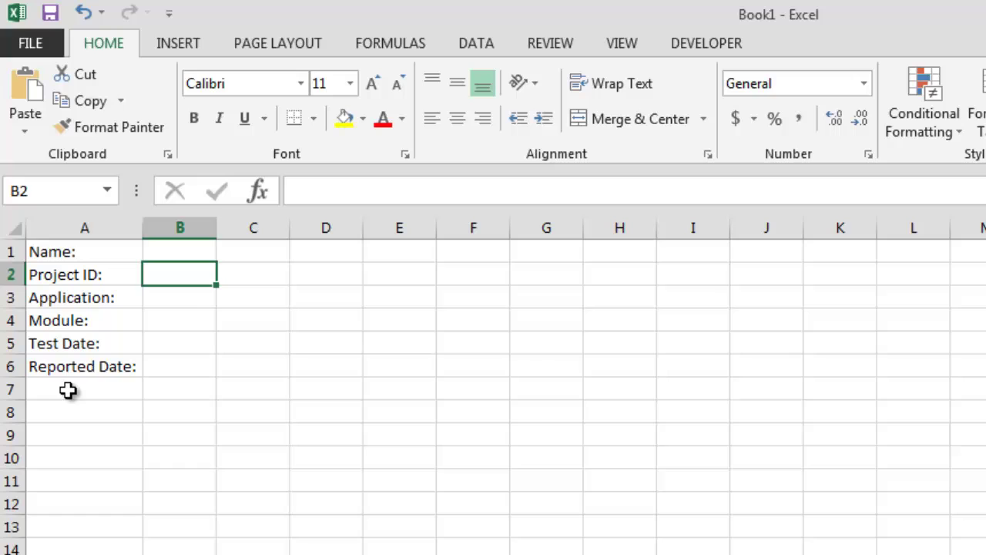
pyautogui.click(68, 390)
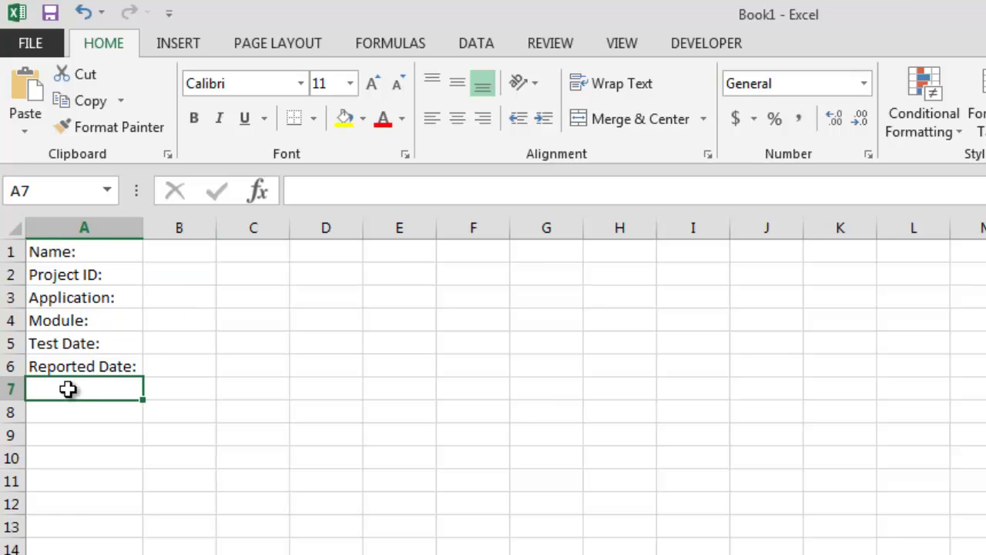
pyautogui.doubleClick(68, 389)
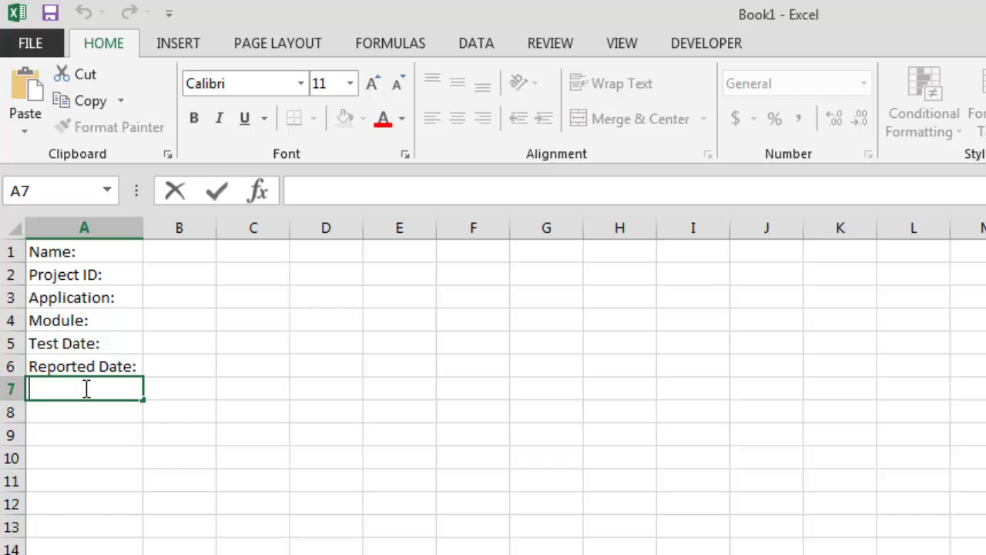
pyautogui.write('Completed')
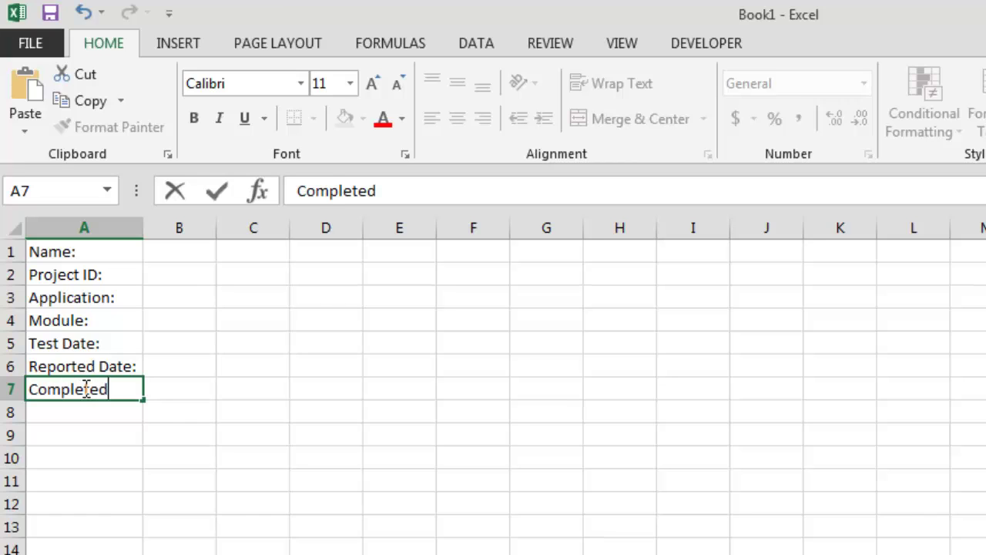
pyautogui.write(' Date:')
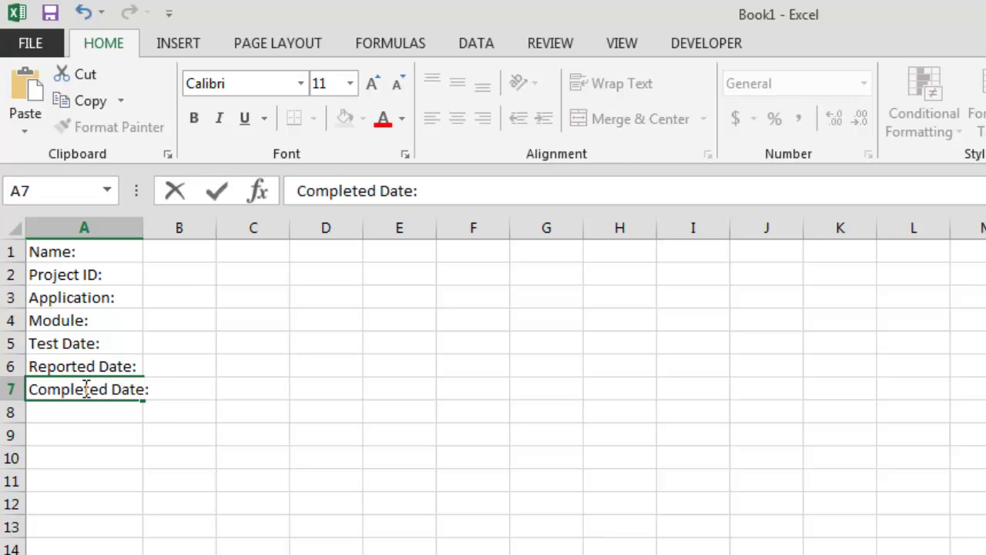
pyautogui.click(185, 368)
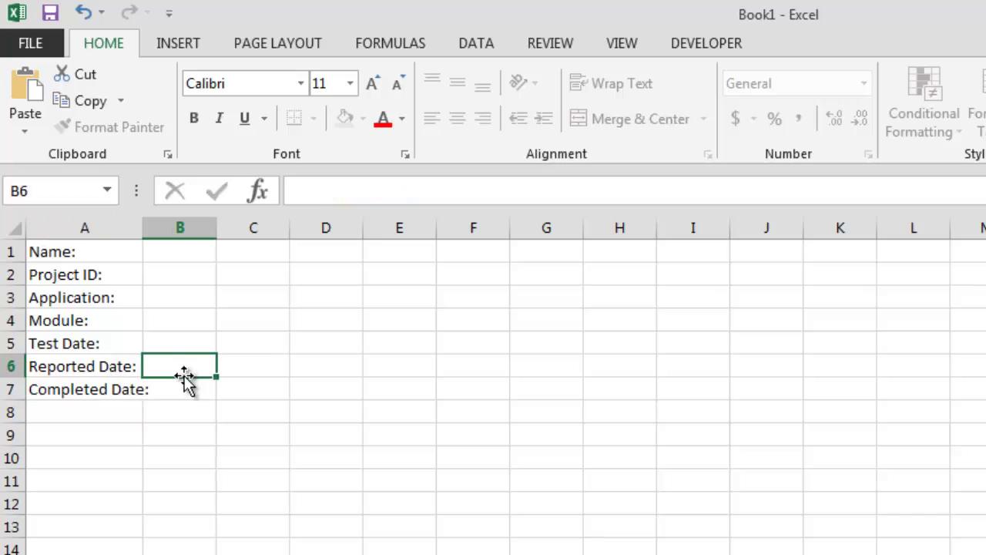
pyautogui.doubleClick(143, 227)
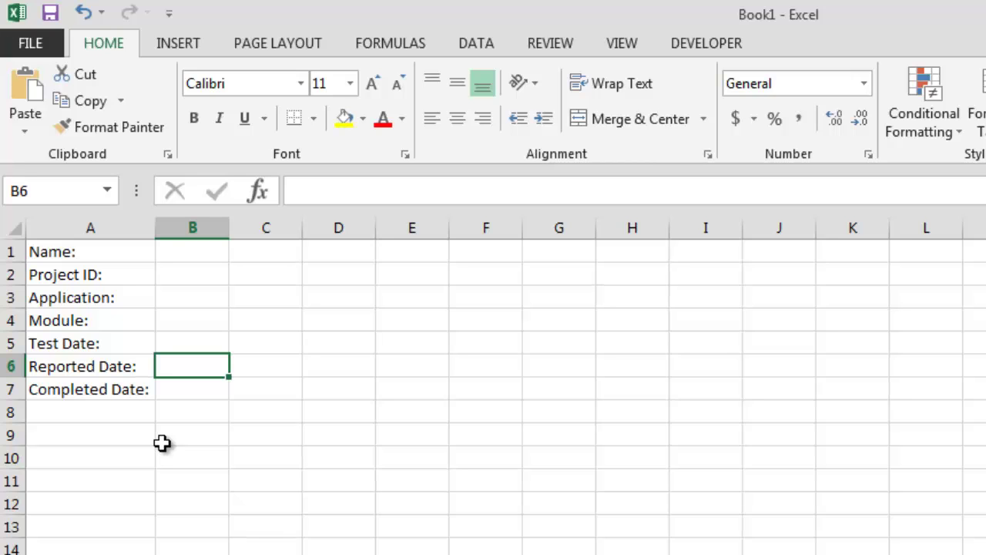
# Step: Add the labels QA Manager: in A8 and QA Lead: in A9
pyautogui.click(77, 410)
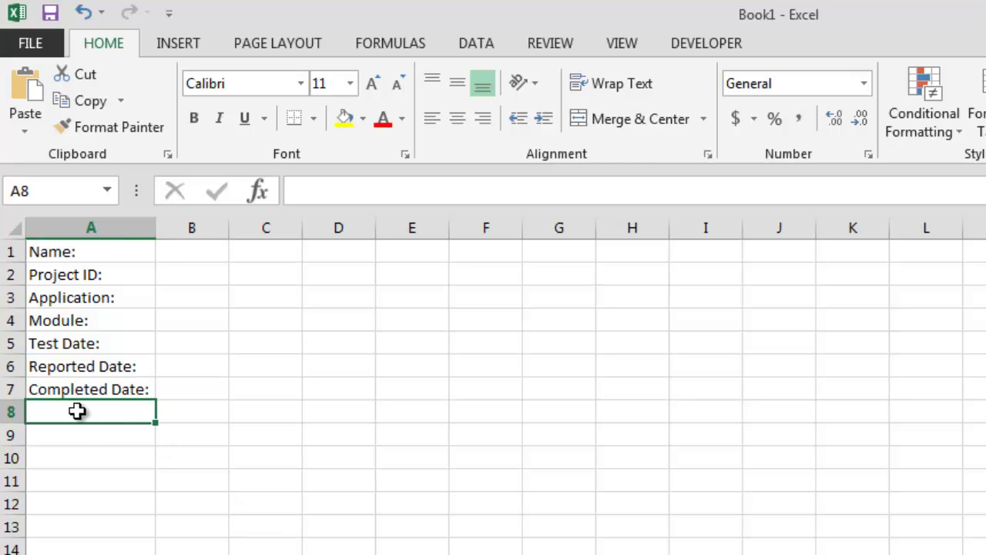
pyautogui.doubleClick(77, 410)
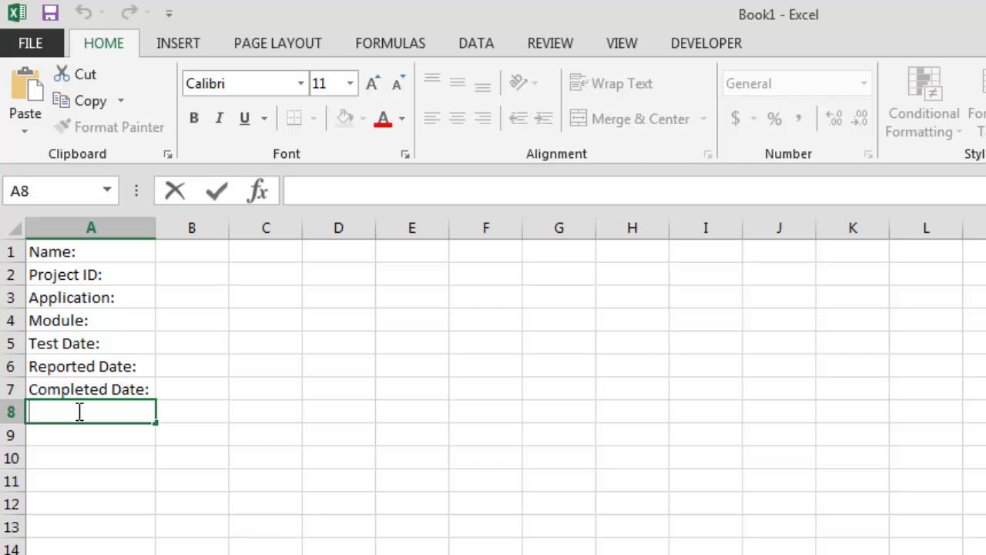
pyautogui.write('QA Manager:')
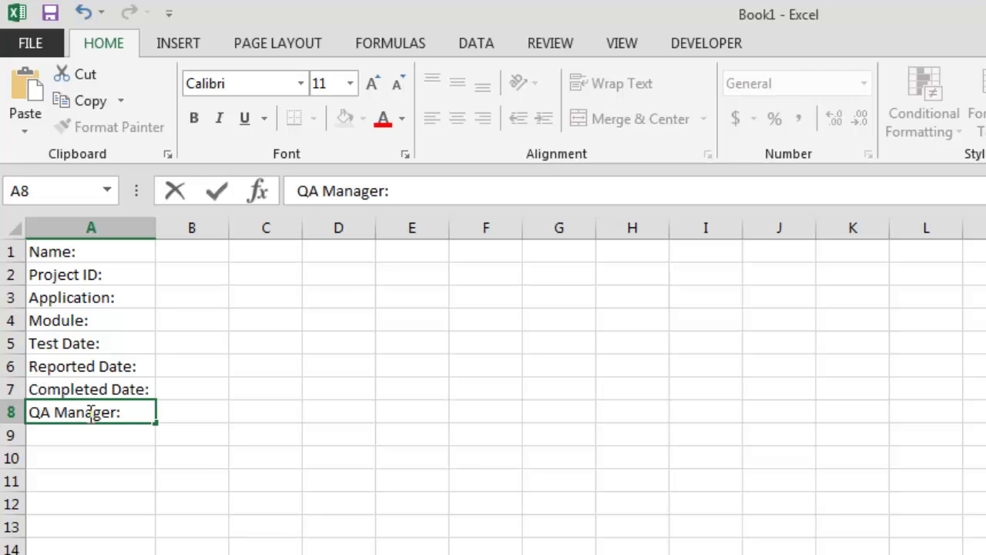
pyautogui.click(84, 434)
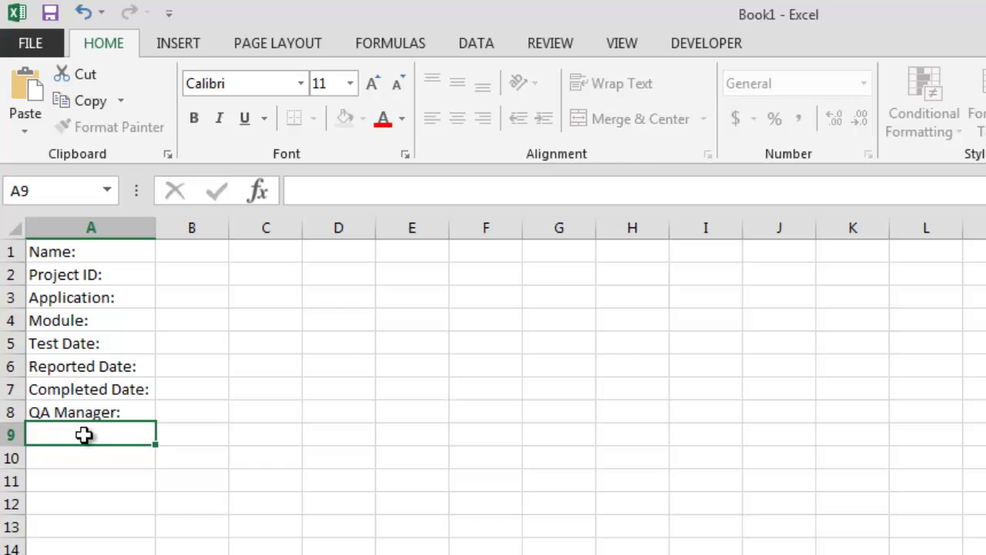
pyautogui.doubleClick(84, 435)
pyautogui.write('QA')
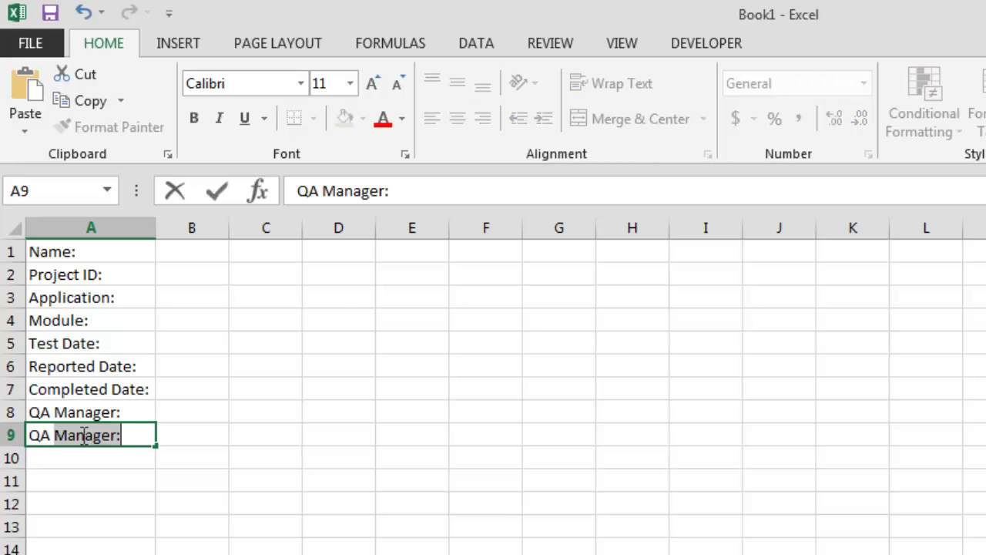
pyautogui.write(' Lea')
pyautogui.press('BackSpace')
pyautogui.write('ad')
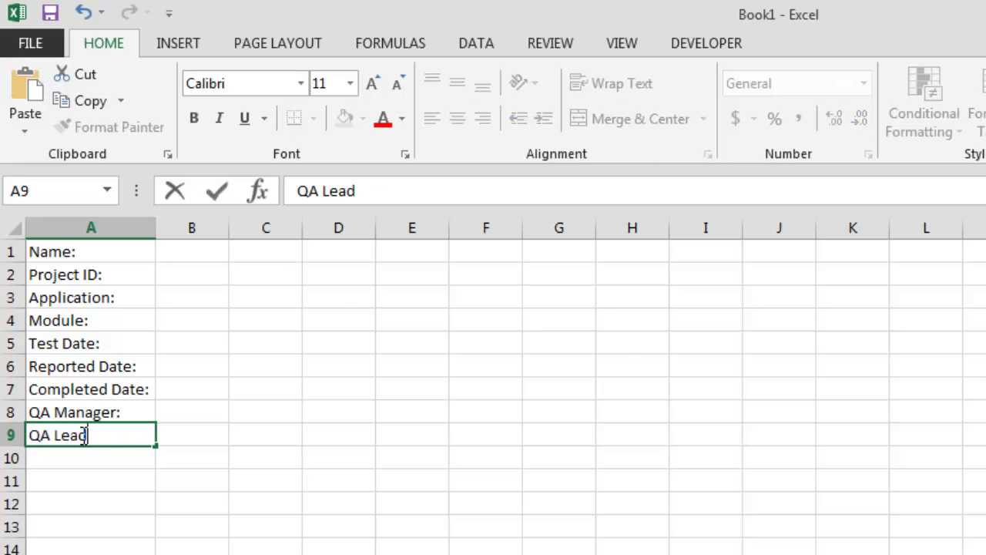
pyautogui.write(':')
pyautogui.click(84, 457)
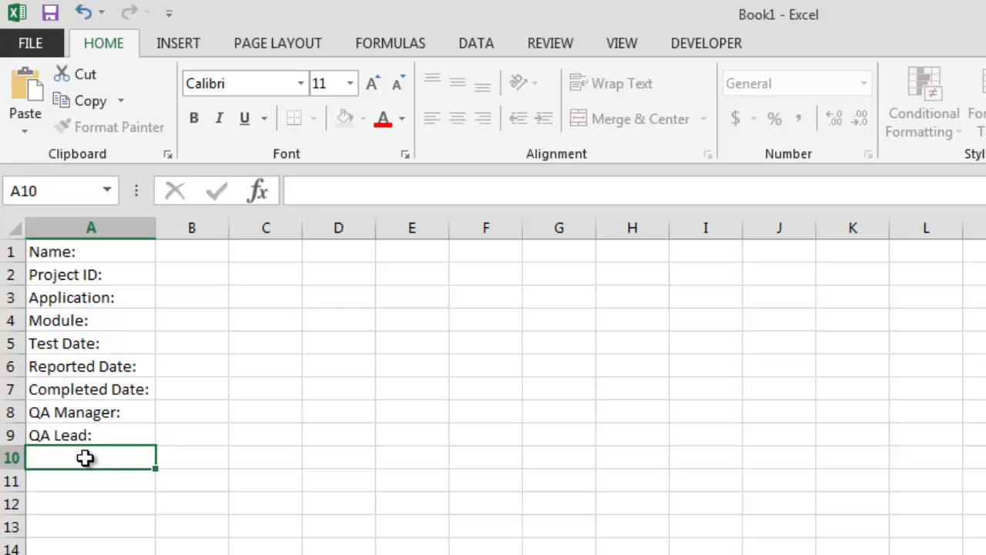
# Step: Give every cell in A1:B9 a border with All Borders
pyautogui.click(175, 414)
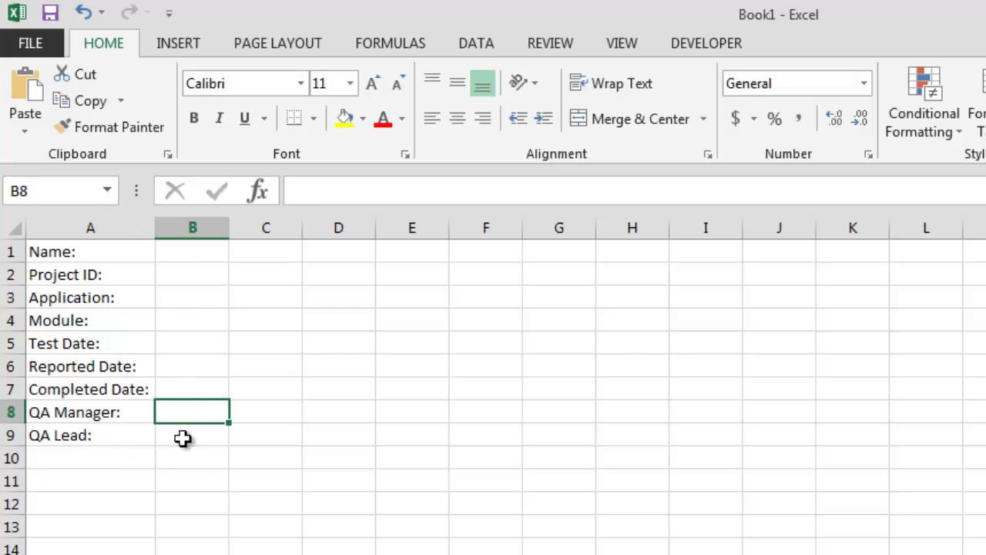
pyautogui.moveTo(213, 440); pyautogui.dragTo(72, 260)
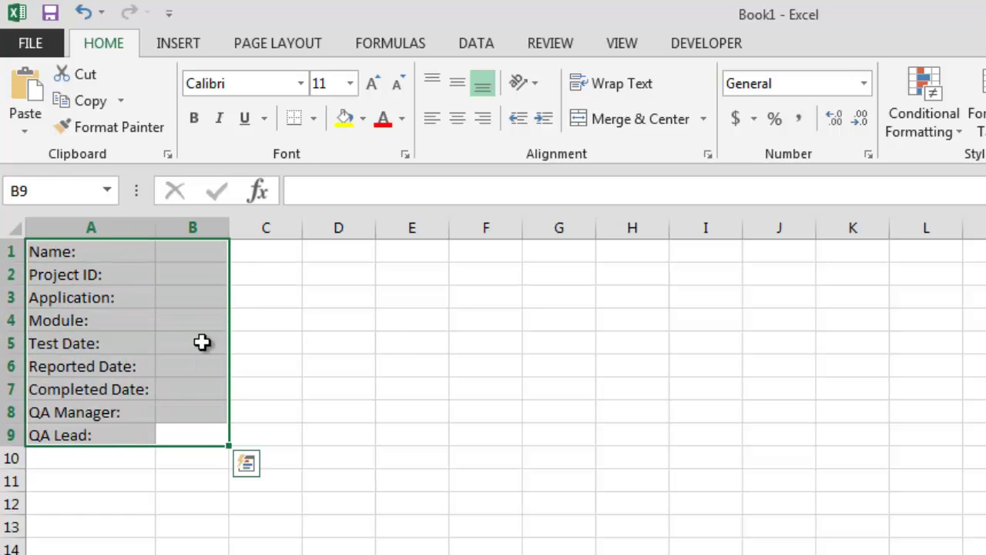
pyautogui.click(314, 120)
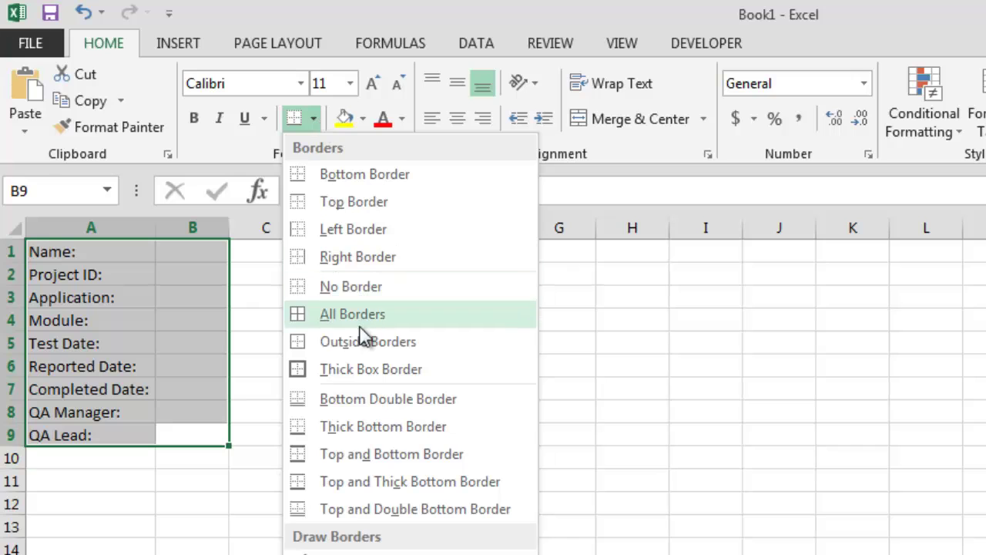
pyautogui.click(339, 340)
pyautogui.click(284, 388)
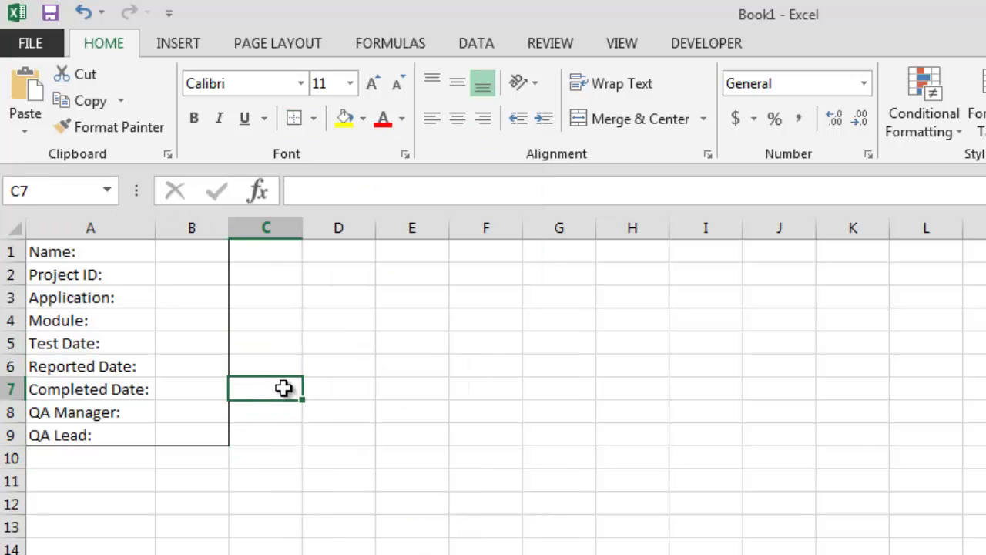
pyautogui.moveTo(214, 446); pyautogui.dragTo(62, 249)
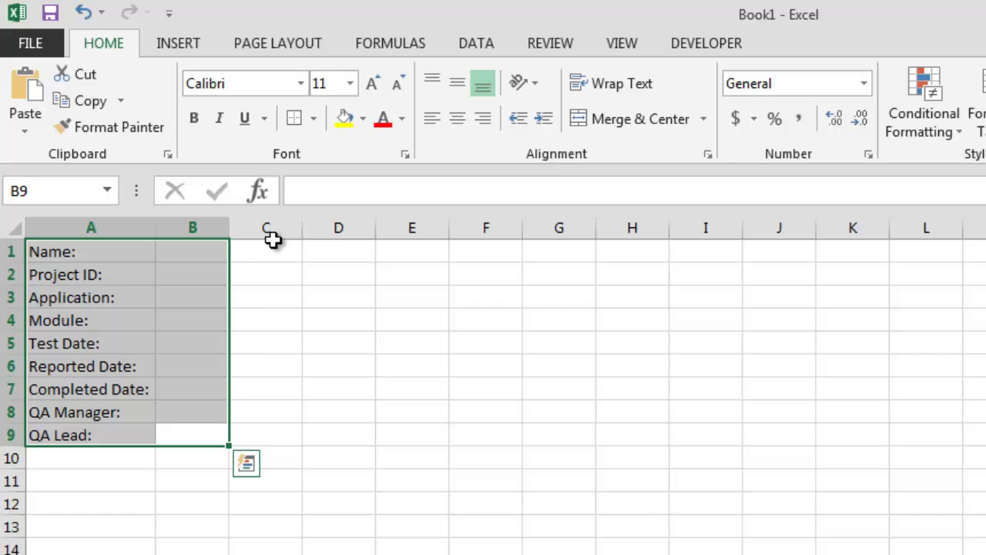
pyautogui.click(314, 119)
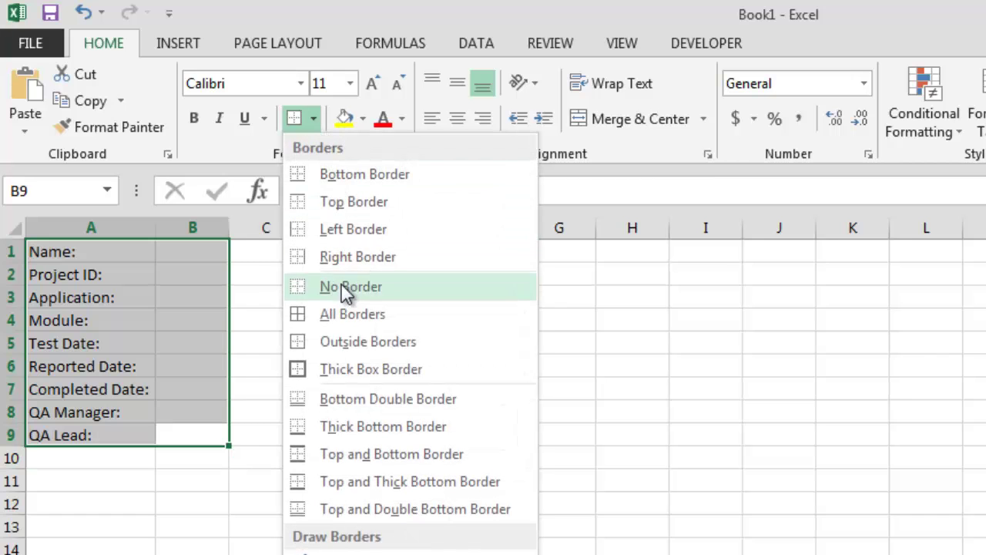
pyautogui.click(346, 315)
pyautogui.click(300, 392)
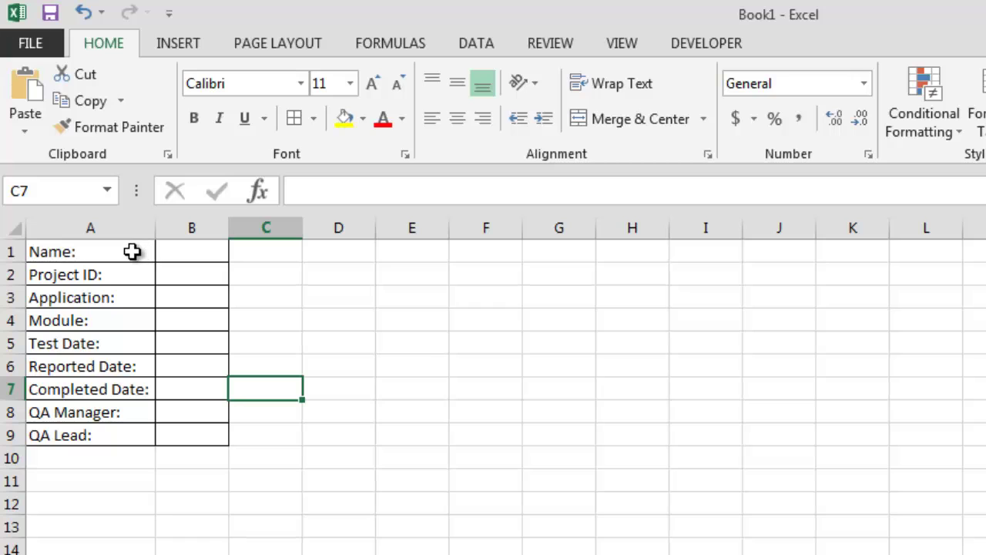
# Step: Fill the label cells A1:A9 with light grey
pyautogui.moveTo(134, 251); pyautogui.dragTo(132, 427)
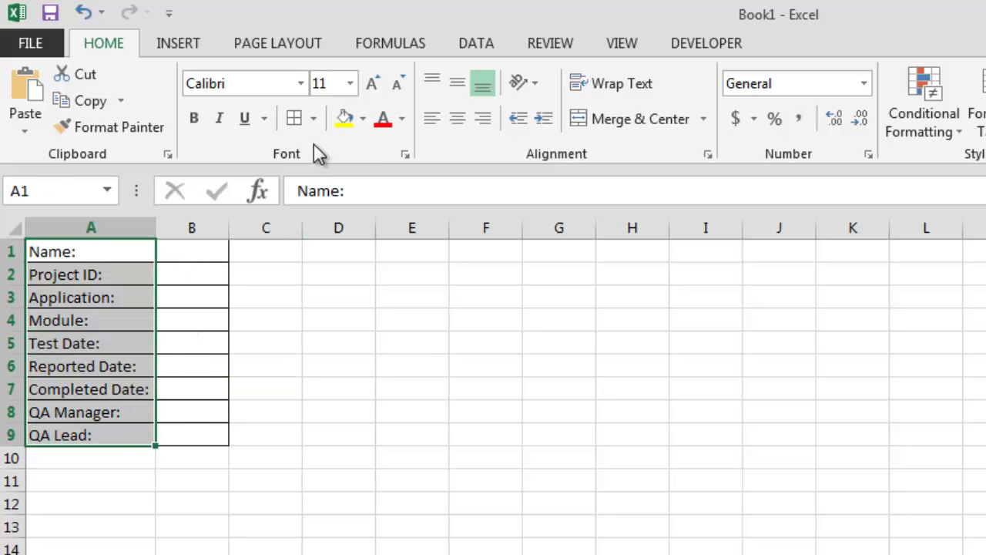
pyautogui.click(363, 119)
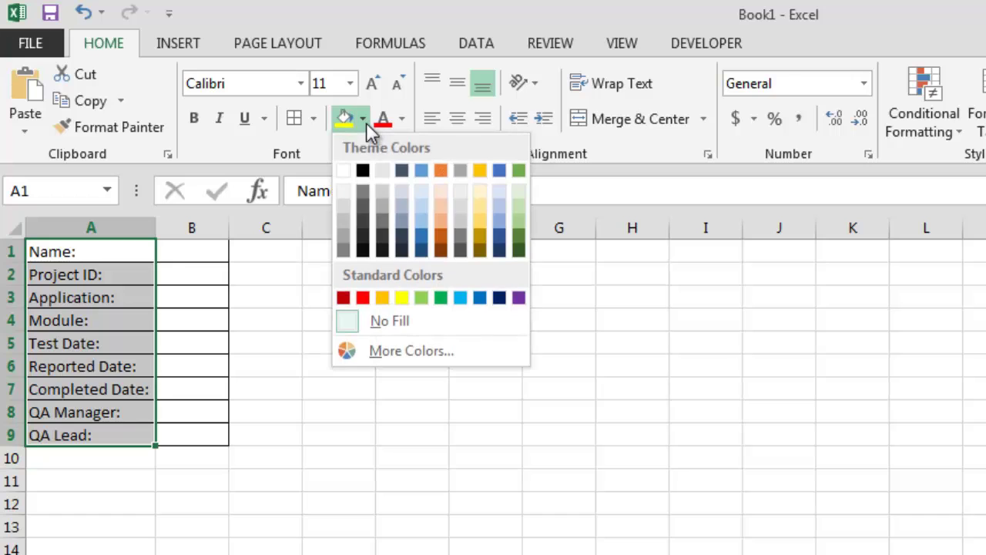
pyautogui.click(344, 209)
pyautogui.click(317, 364)
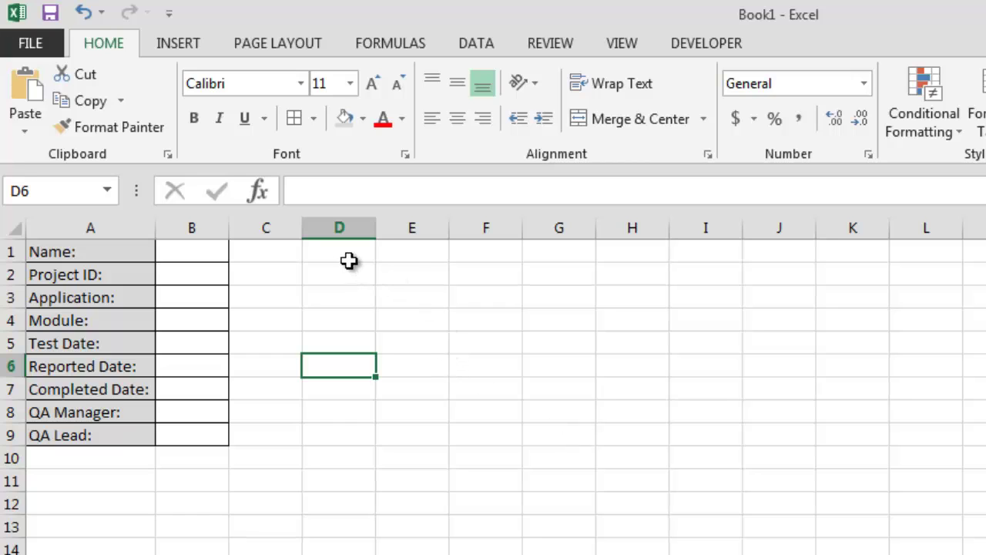
# Step: Type Bug Summary in D1 and Total Test Cases in D2, autofitting column D
pyautogui.doubleClick(350, 254)
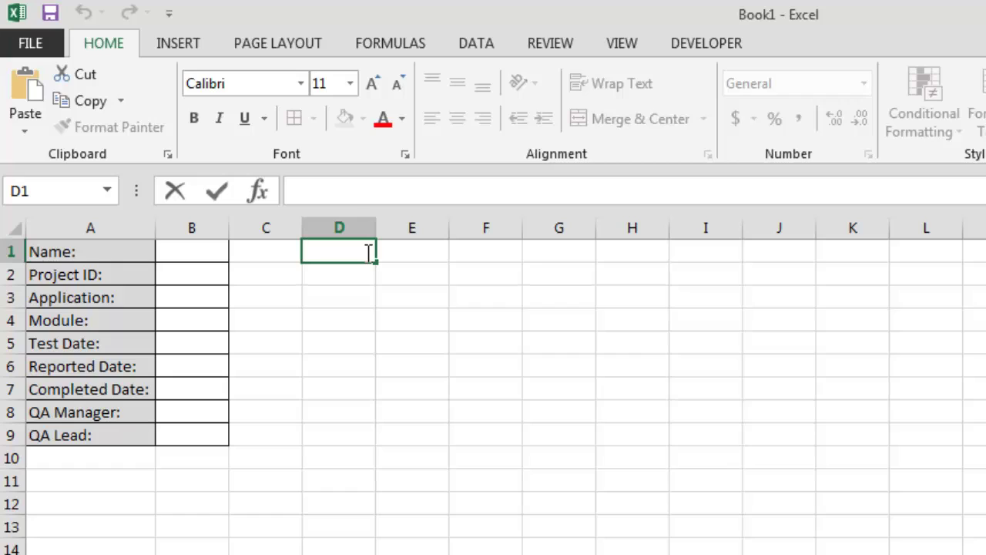
pyautogui.write('Bug Summa')
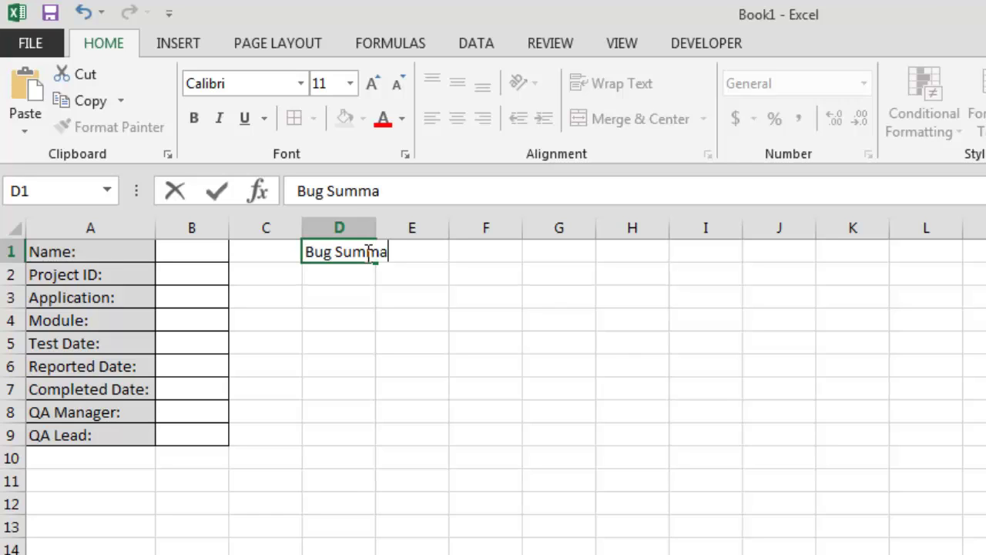
pyautogui.write('ry')
pyautogui.click(390, 293)
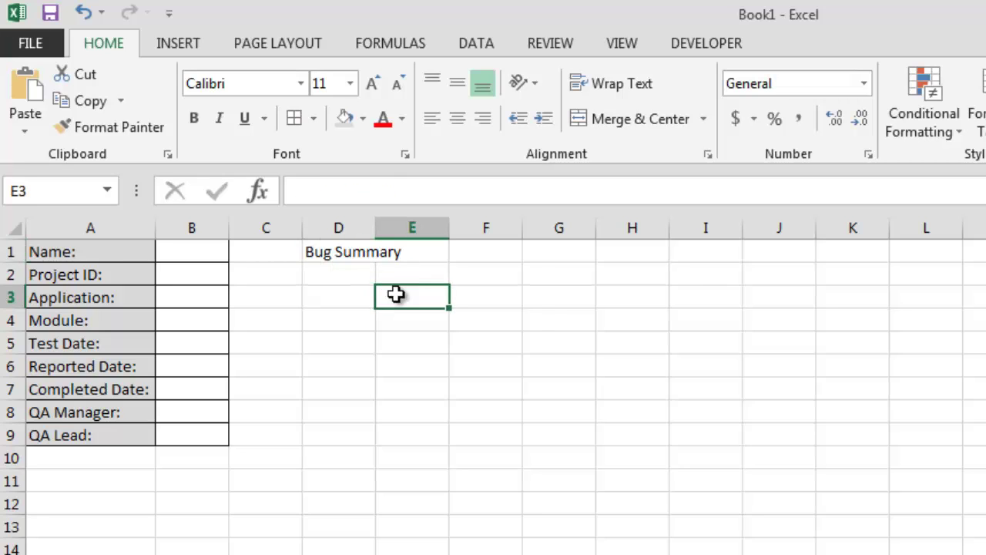
pyautogui.click(359, 277)
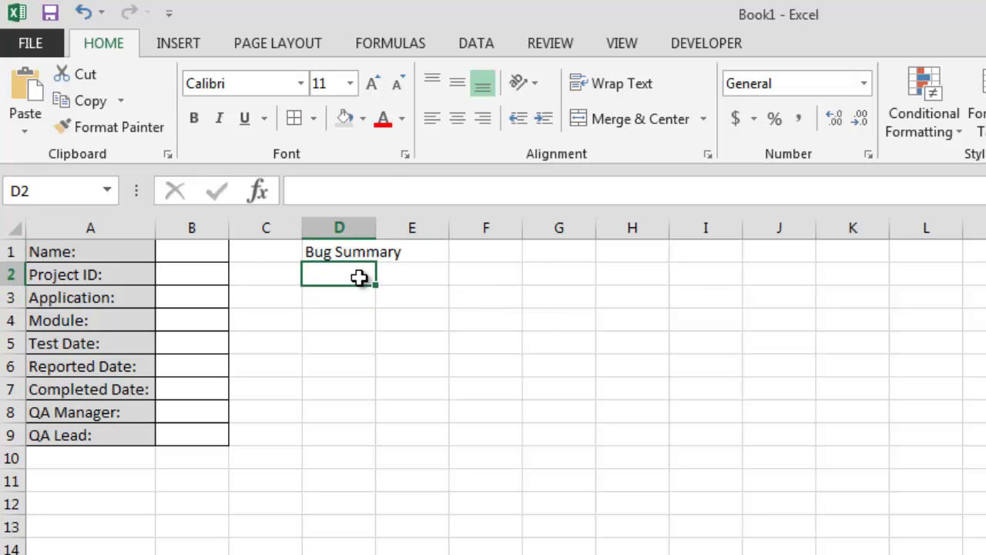
pyautogui.doubleClick(359, 277)
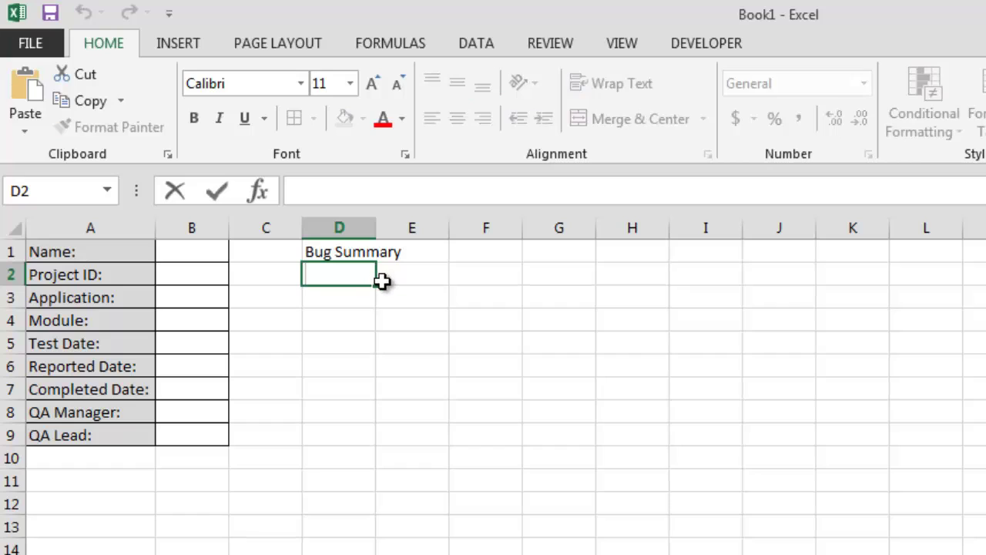
pyautogui.write('Total')
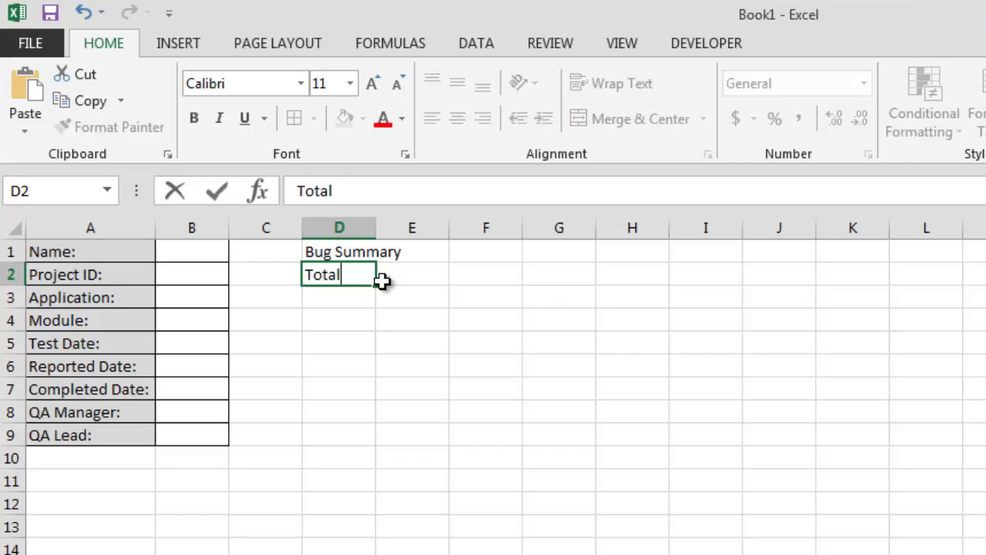
pyautogui.write(' Test c')
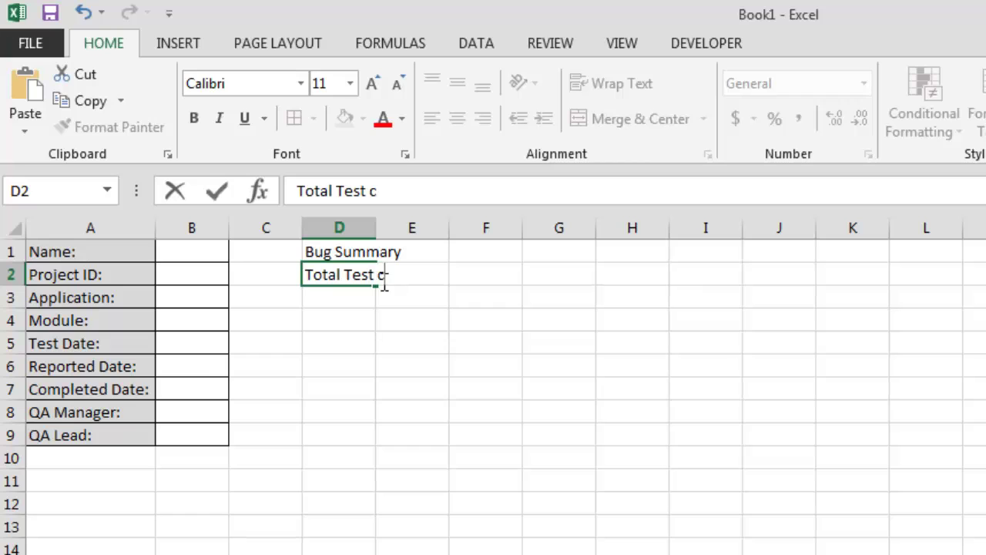
pyautogui.press('BackSpace')
pyautogui.write('Cases')
pyautogui.click(439, 298)
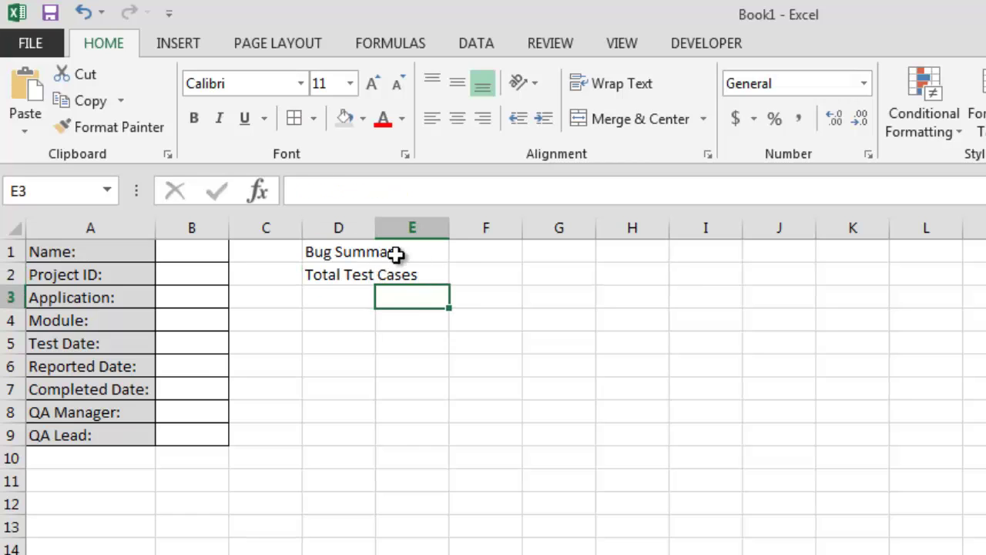
pyautogui.doubleClick(378, 226)
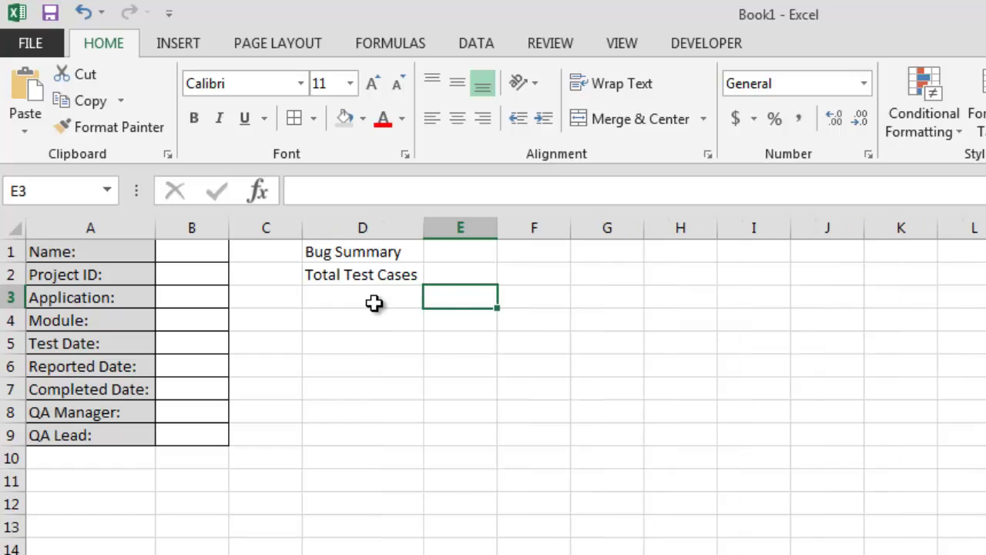
# Step: Add Tests Executed in D3 and Passed Tests in D4
pyautogui.doubleClick(378, 304)
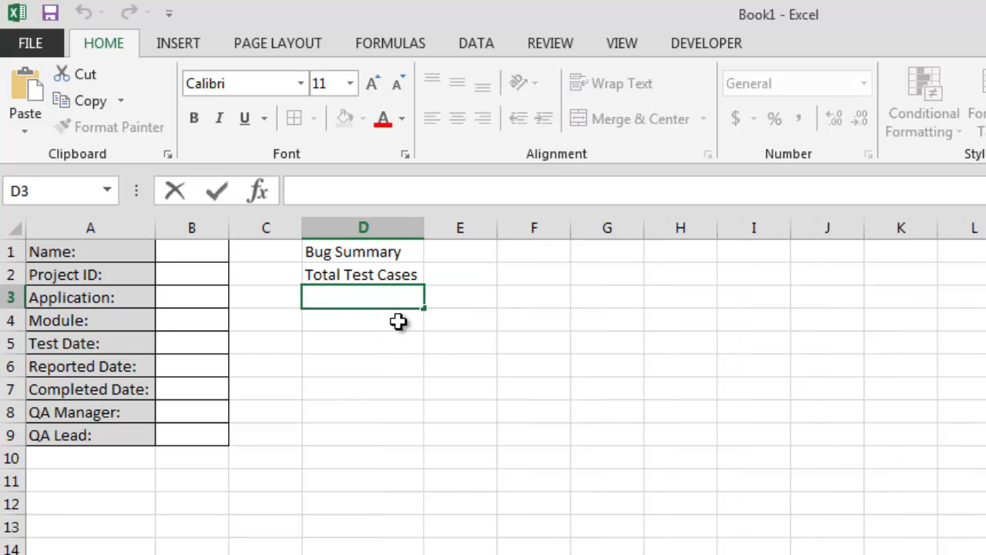
pyautogui.write('Tesst')
pyautogui.press('BackSpace')
pyautogui.press('BackSpace')
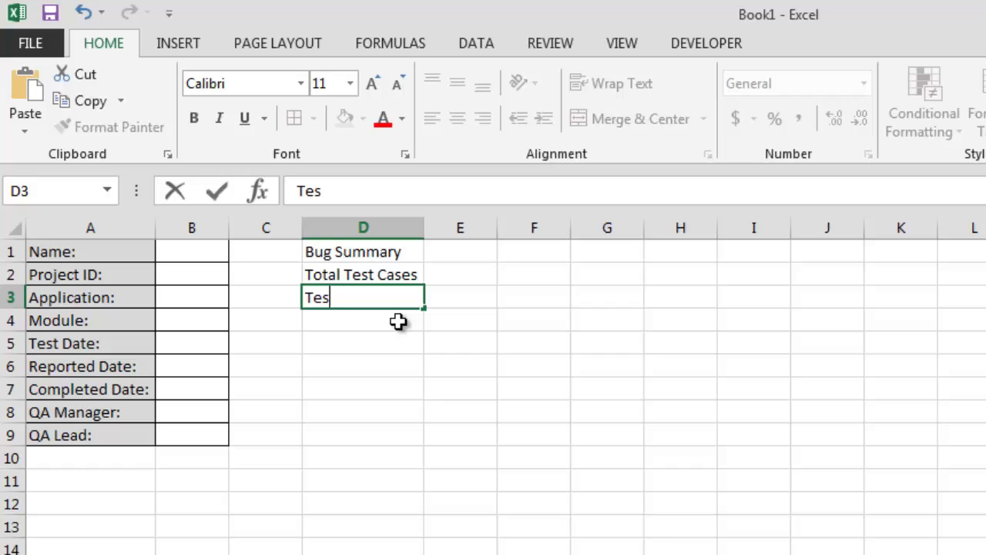
pyautogui.write('ts Exec')
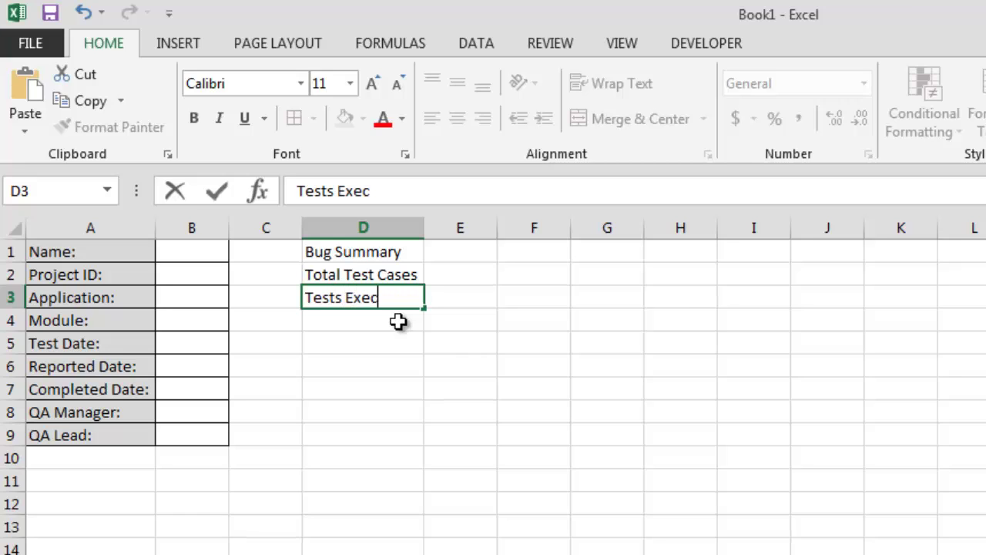
pyautogui.write('uted')
pyautogui.press('Return')
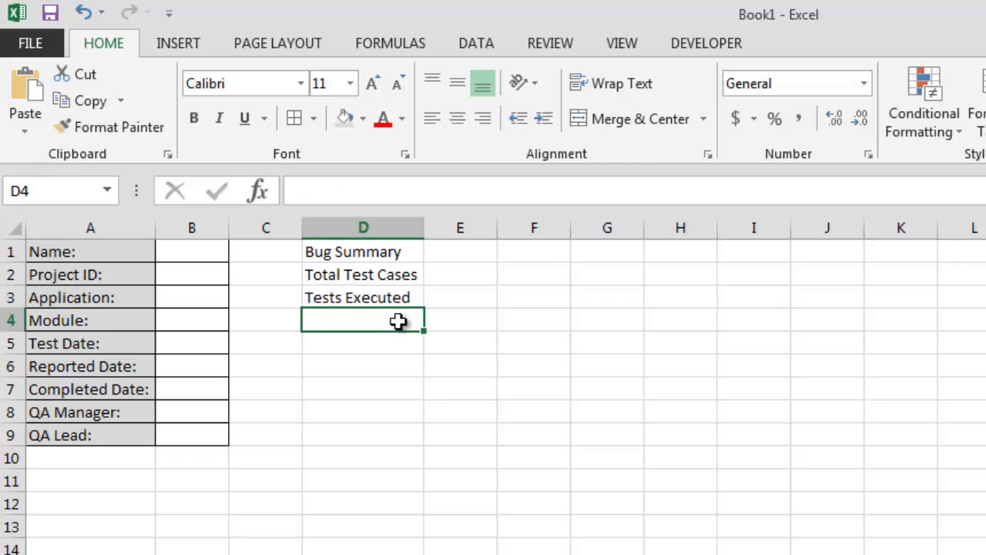
pyautogui.write('PA')
pyautogui.press('BackSpace')
pyautogui.write('assed')
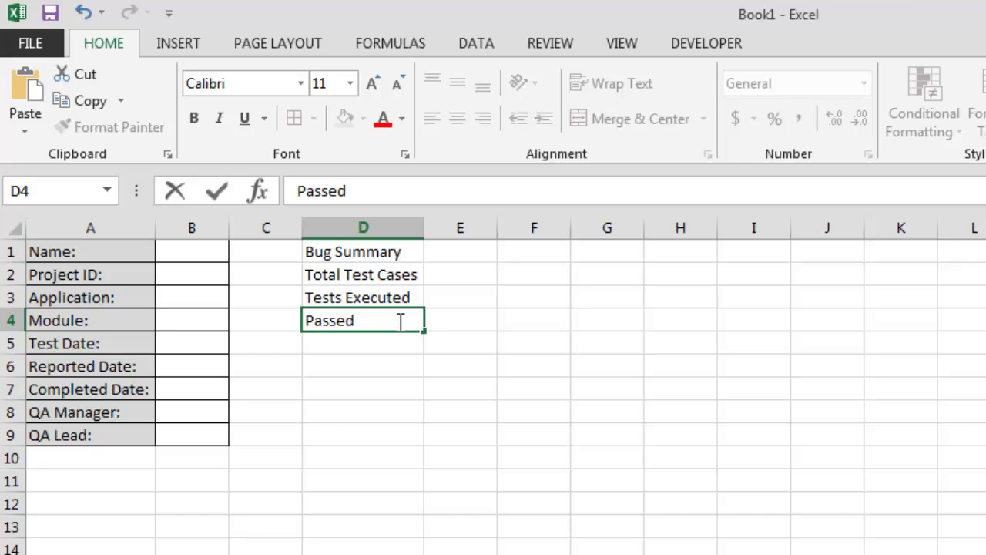
pyautogui.write(' Tests')
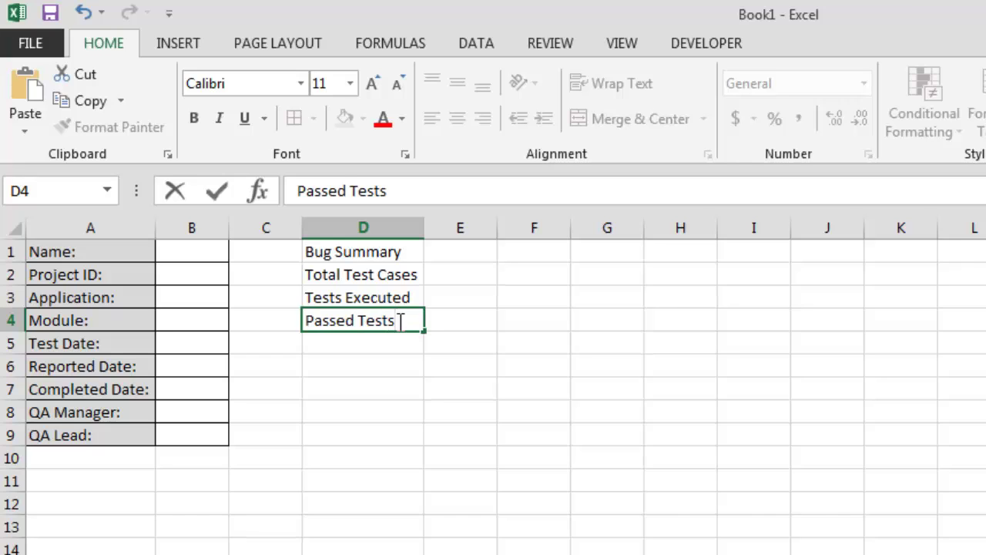
pyautogui.click(373, 344)
# Step: Add Failed Tests in D5 and Non executed tests in D6, then autofit column D
pyautogui.doubleClick(374, 344)
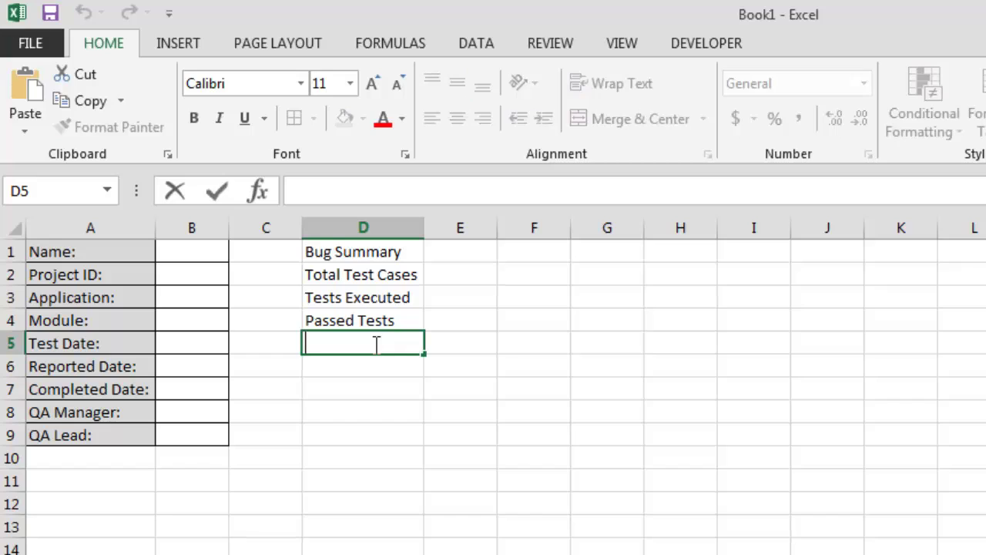
pyautogui.write('Failed T')
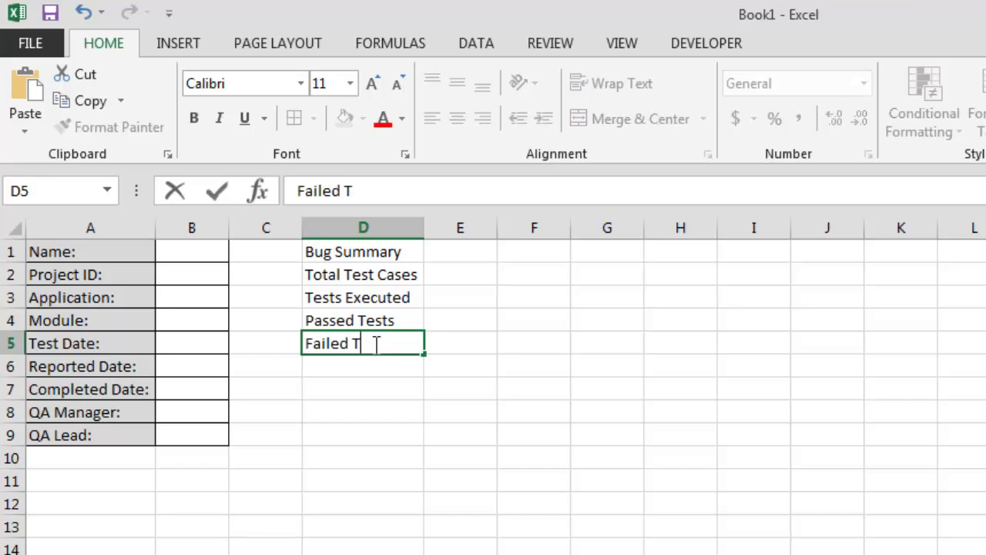
pyautogui.write('ests')
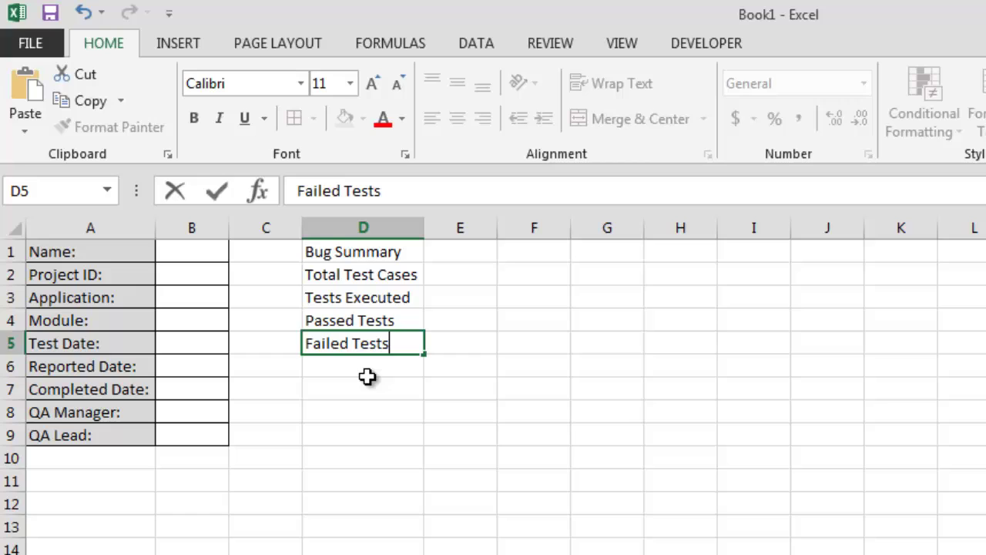
pyautogui.click(367, 379)
pyautogui.doubleClick(362, 367)
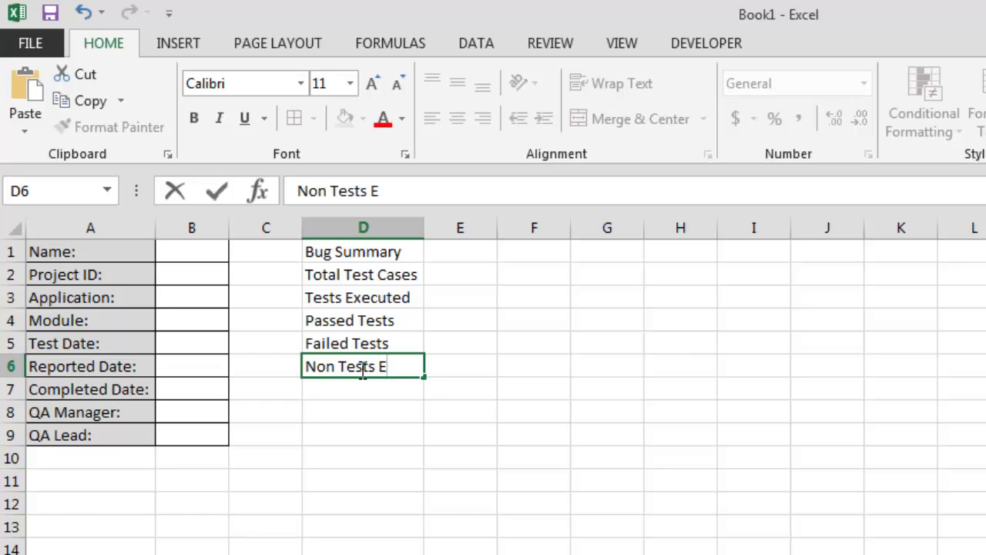
pyautogui.press('BackSpace')
pyautogui.press('BackSpace')
pyautogui.press('BackSpace')
pyautogui.press('BackSpace')
pyautogui.press('BackSpace')
pyautogui.press('BackSpace')
pyautogui.press('BackSpace')
pyautogui.press('BackSpace')
pyautogui.write('execute')
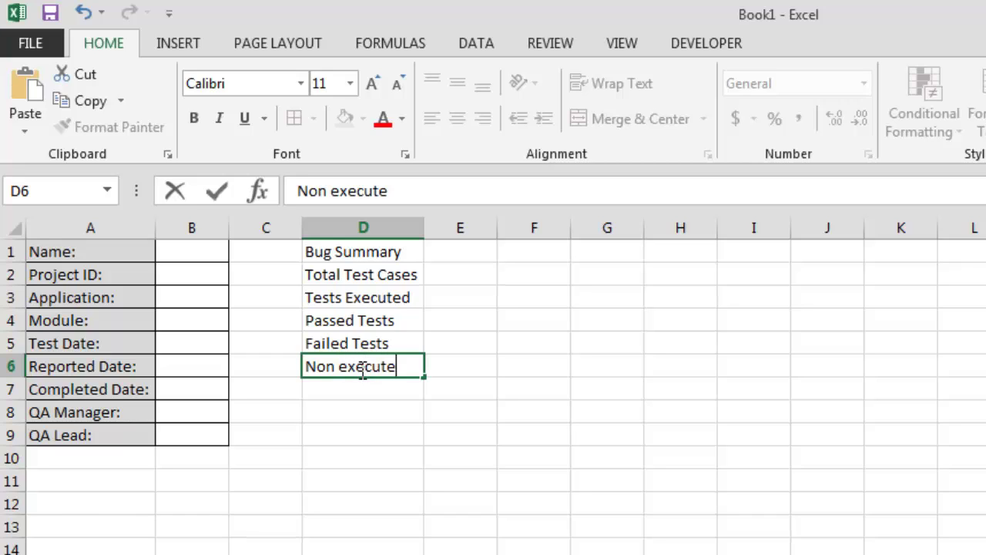
pyautogui.write('d tests')
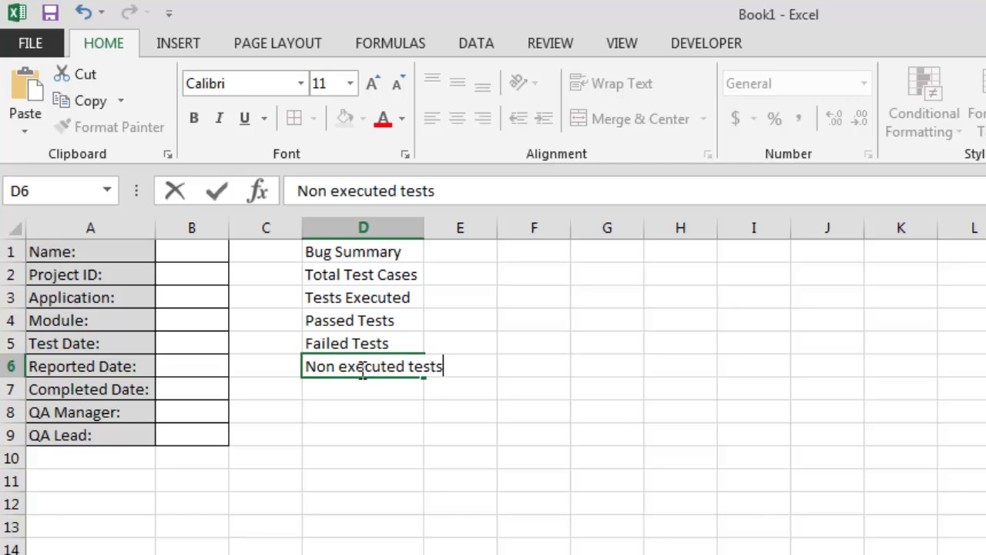
pyautogui.hotkey('ctrl', 'Return')
pyautogui.click(445, 299)
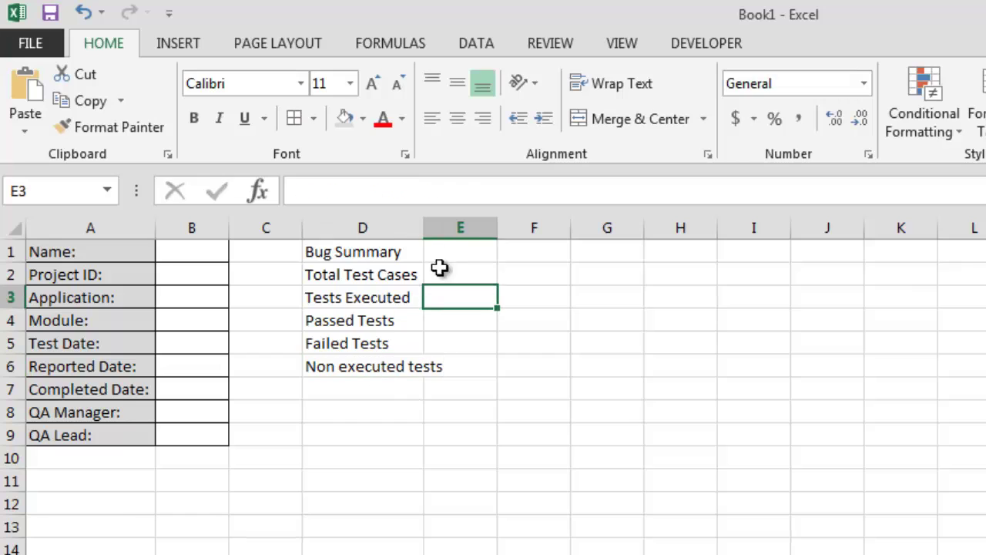
pyautogui.doubleClick(425, 228)
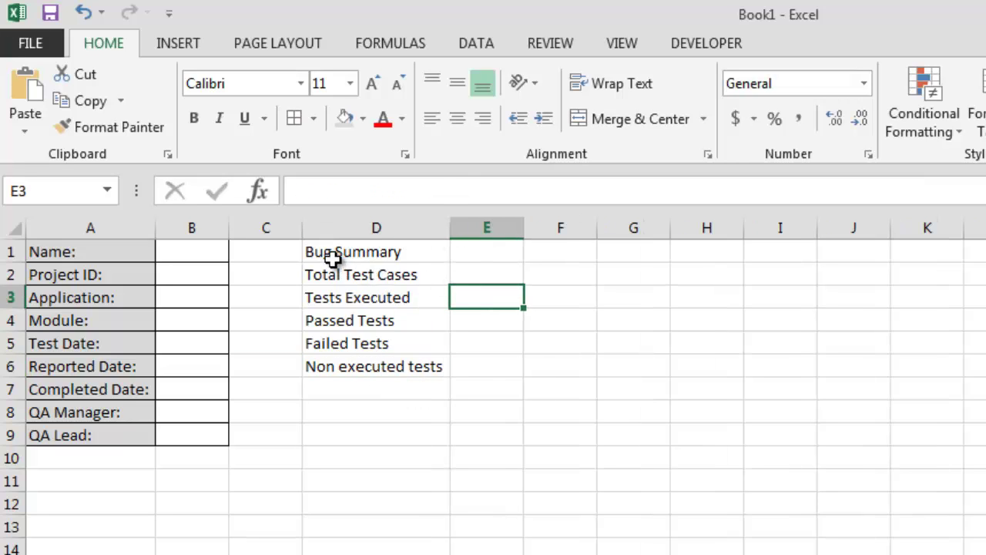
# Step: Apply All Borders to D1:E6 and fill the labels D1:D6 grey
pyautogui.moveTo(331, 255); pyautogui.dragTo(498, 365)
pyautogui.click(294, 119)
pyautogui.click(510, 394)
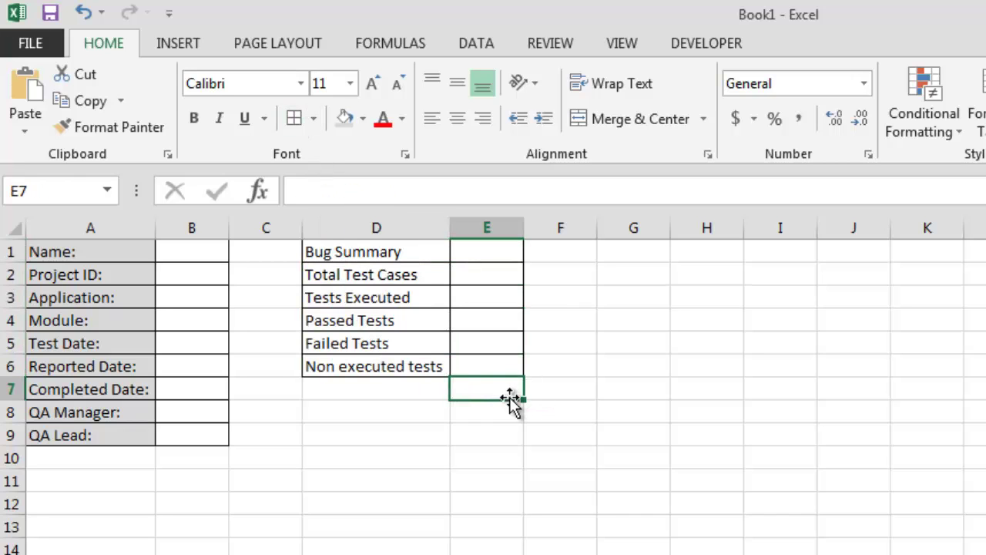
pyautogui.moveTo(407, 367); pyautogui.dragTo(362, 245)
pyautogui.click(346, 119)
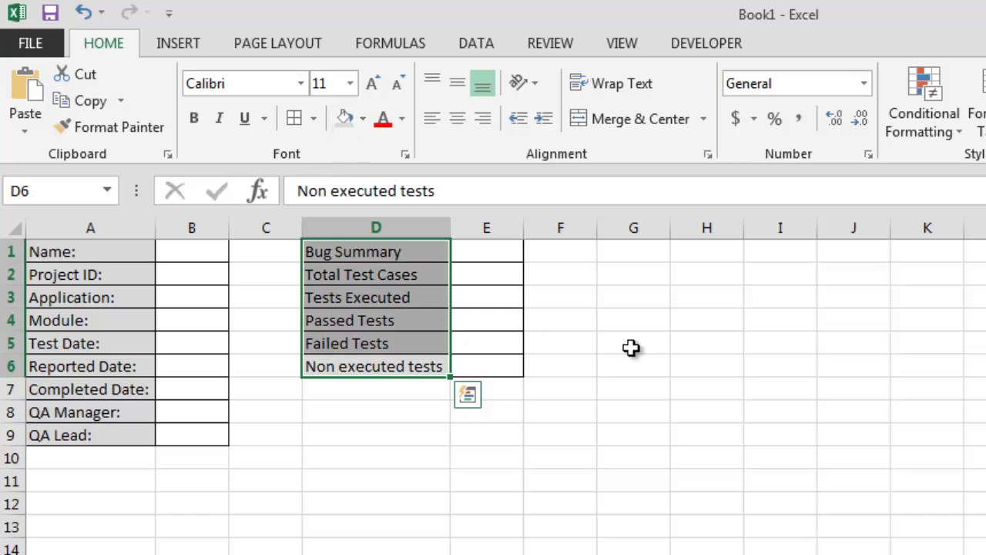
pyautogui.click(632, 348)
pyautogui.click(423, 369)
pyautogui.moveTo(424, 369); pyautogui.dragTo(465, 247)
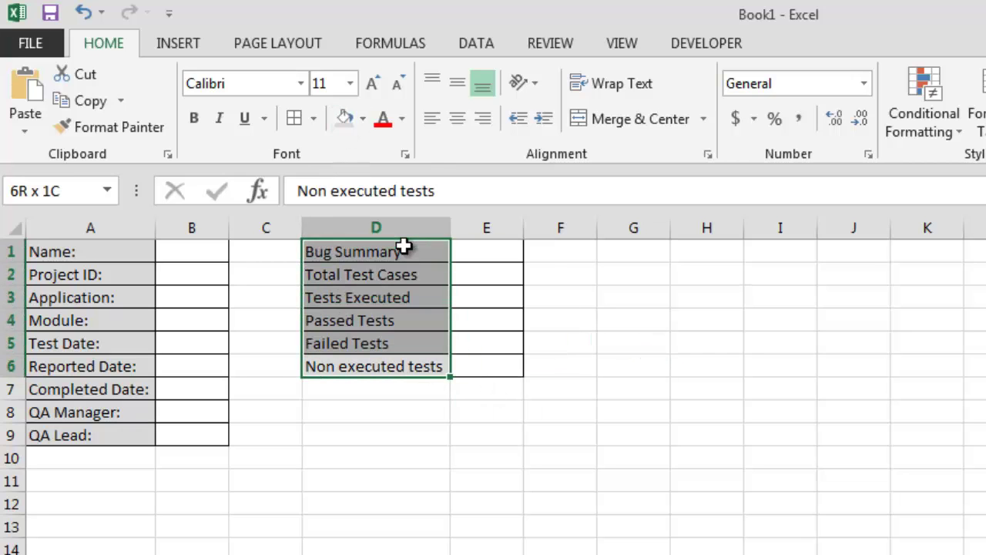
pyautogui.click(363, 120)
pyautogui.click(343, 227)
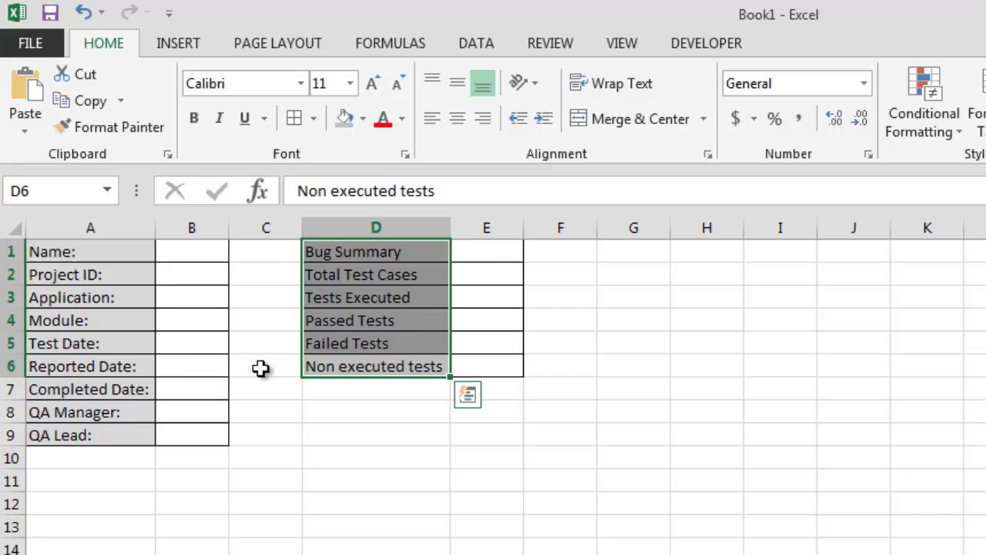
pyautogui.click(136, 391)
# Step: Fill the labels A1:A9 with the same grey
pyautogui.click(135, 437)
pyautogui.moveTo(135, 437); pyautogui.dragTo(108, 252)
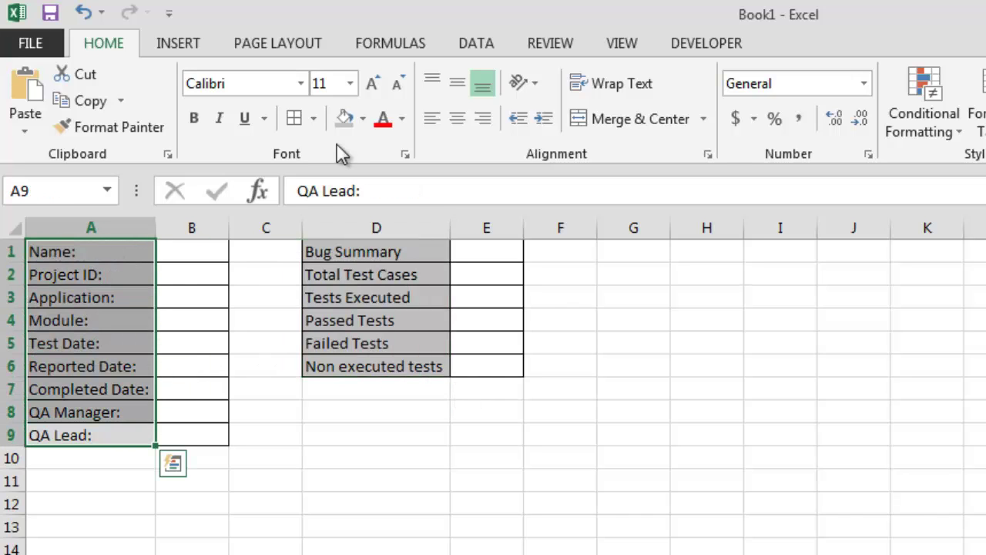
pyautogui.click(342, 119)
pyautogui.click(622, 333)
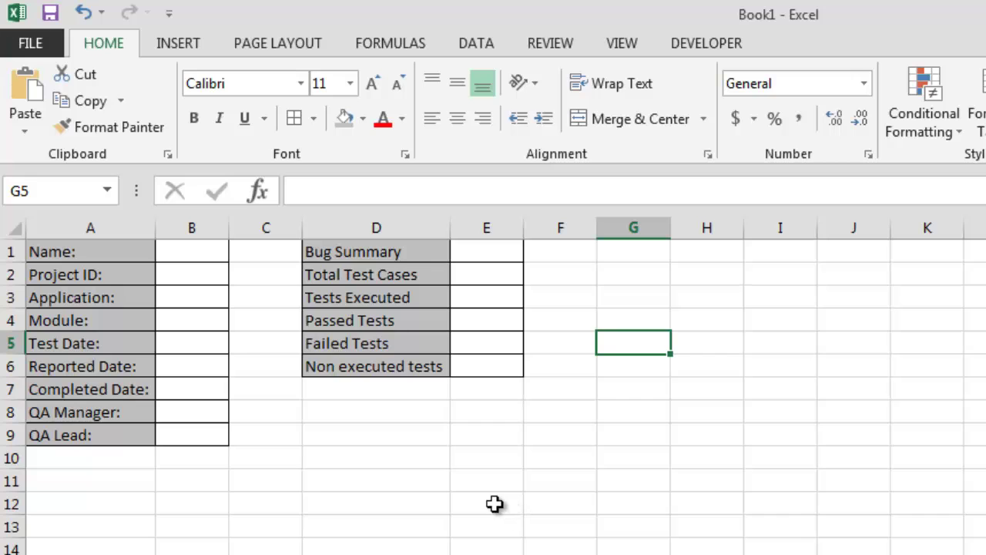
# Step: Give D2:D6 and A2:A9 a lighter grey, leaving Bug Summary and Name: darker
pyautogui.moveTo(409, 279); pyautogui.dragTo(405, 361)
pyautogui.click(362, 118)
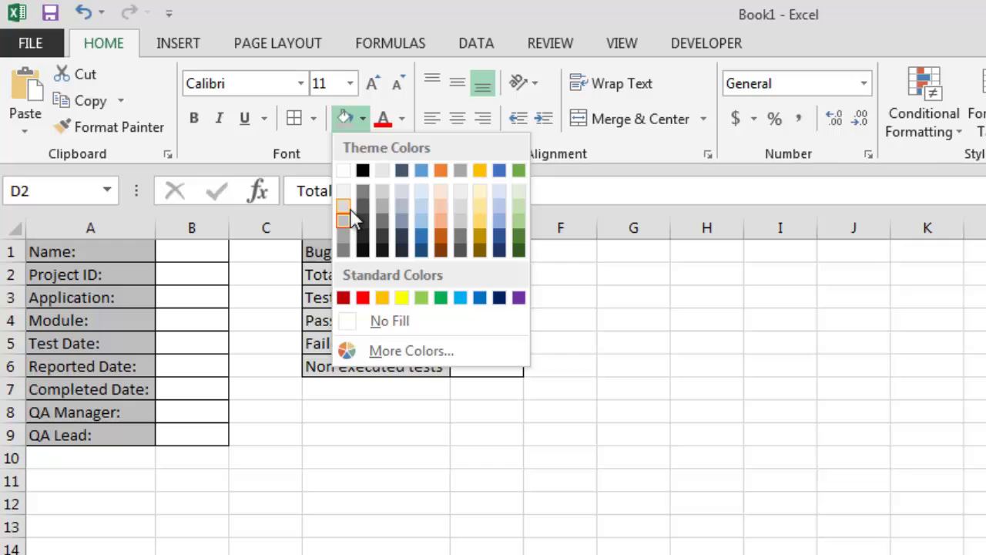
pyautogui.click(343, 213)
pyautogui.click(357, 412)
pyautogui.moveTo(138, 435); pyautogui.dragTo(113, 279)
pyautogui.click(344, 118)
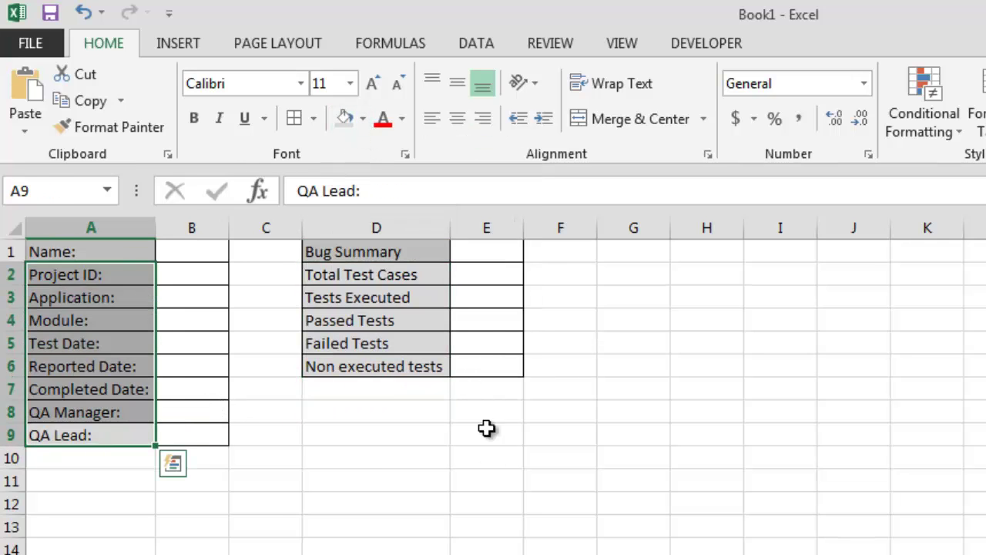
pyautogui.click(486, 480)
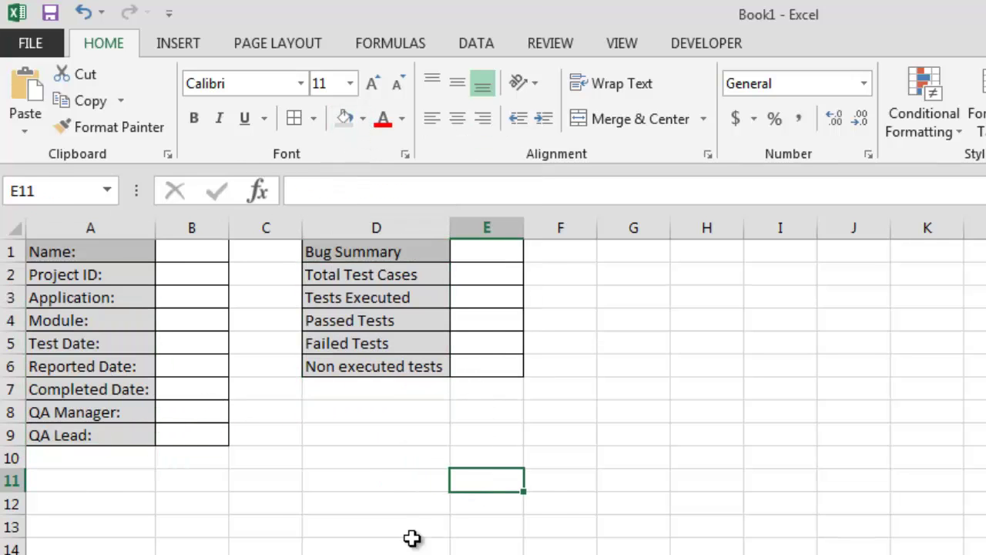
# Step: Type Test Case Execution Summary in G1 and autofit column G
pyautogui.doubleClick(616, 257)
pyautogui.write('T')
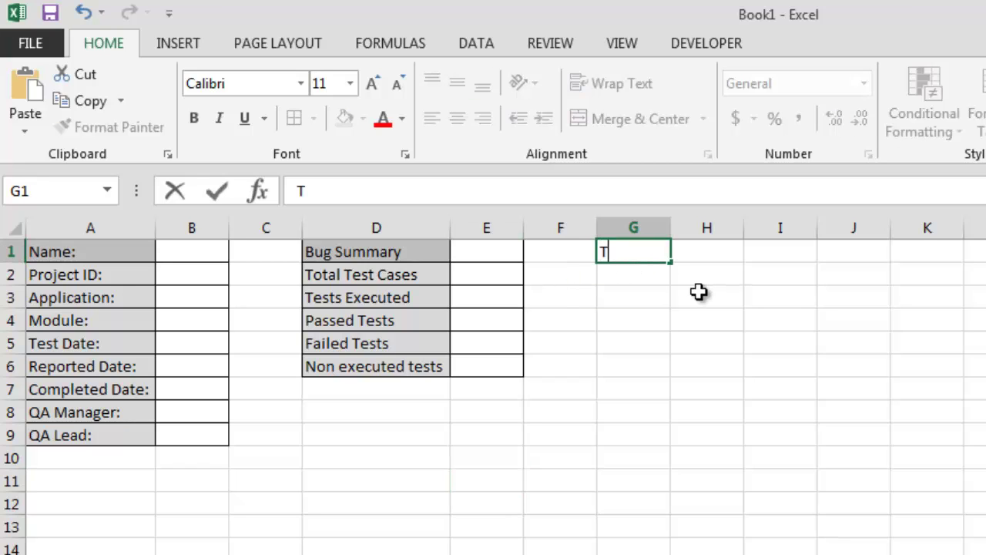
pyautogui.write('est Case')
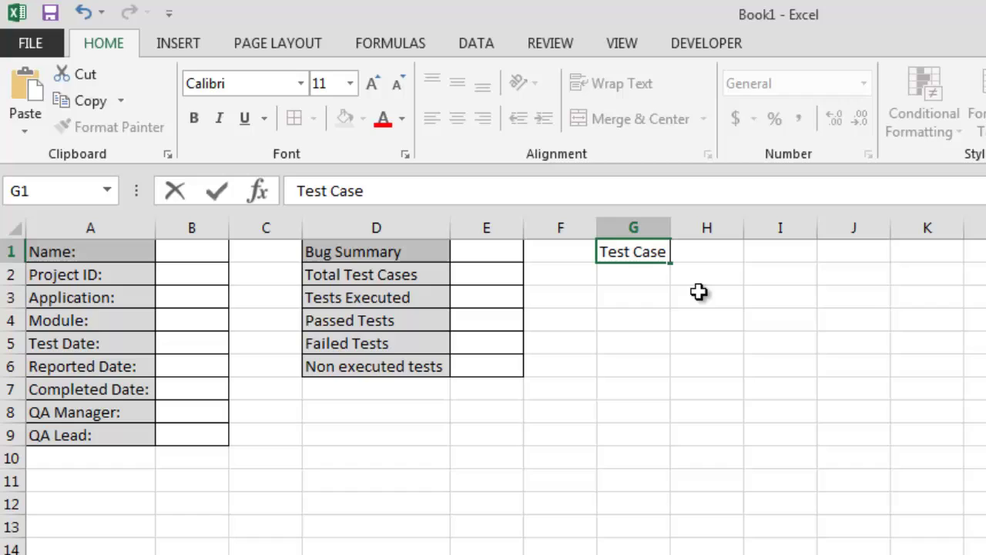
pyautogui.write(' Executi')
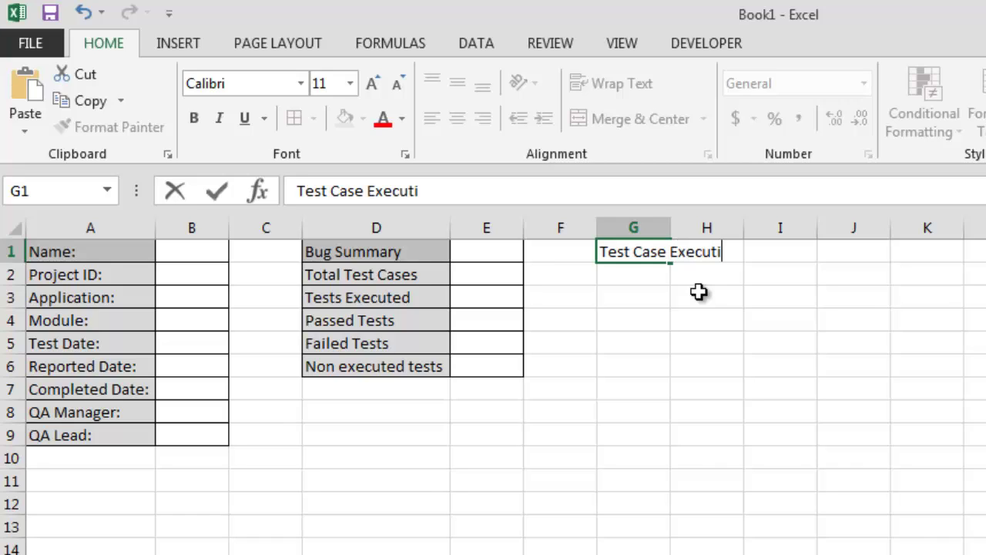
pyautogui.write('on Summary')
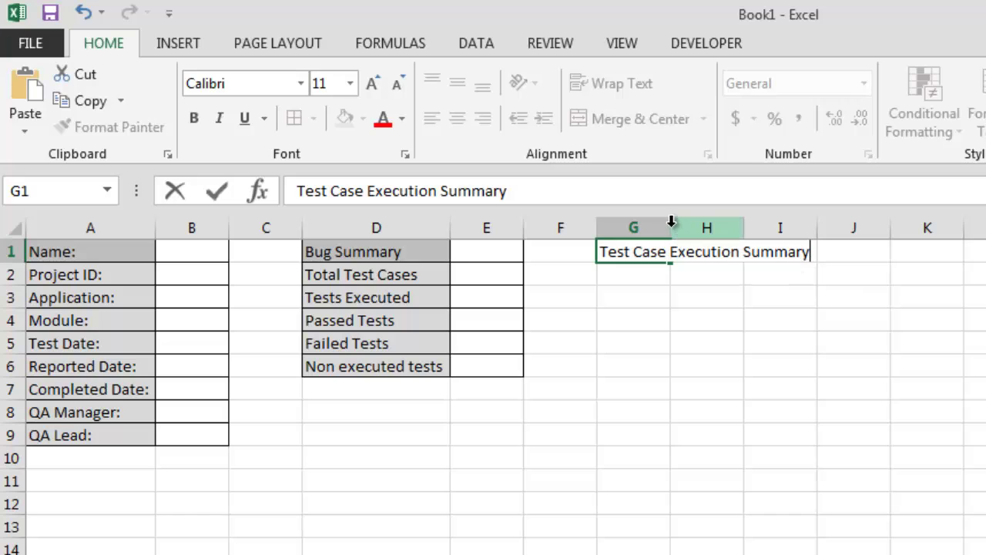
pyautogui.click(713, 380)
pyautogui.doubleClick(671, 227)
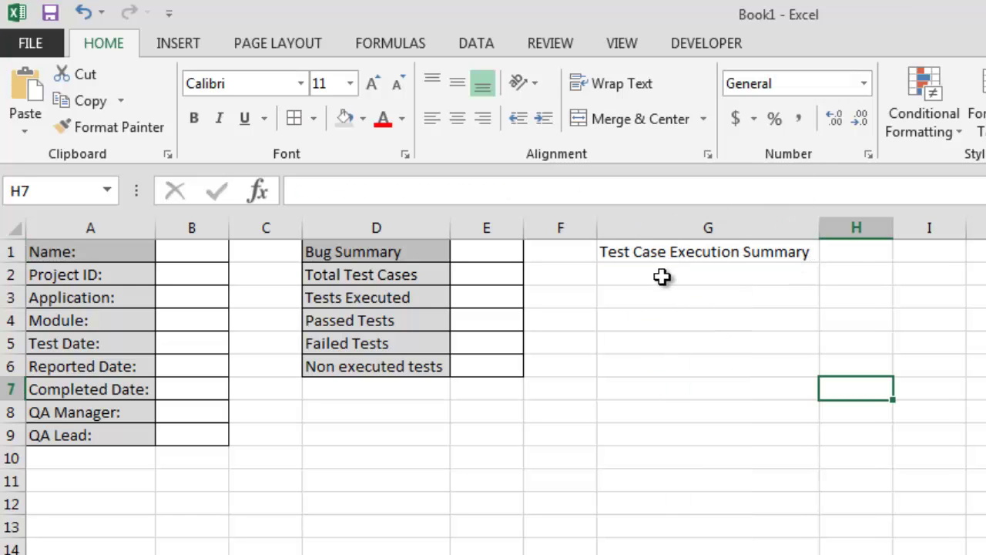
# Step: Enter Test cases Executed in G2, then clear G1:G3 again
pyautogui.click(664, 276)
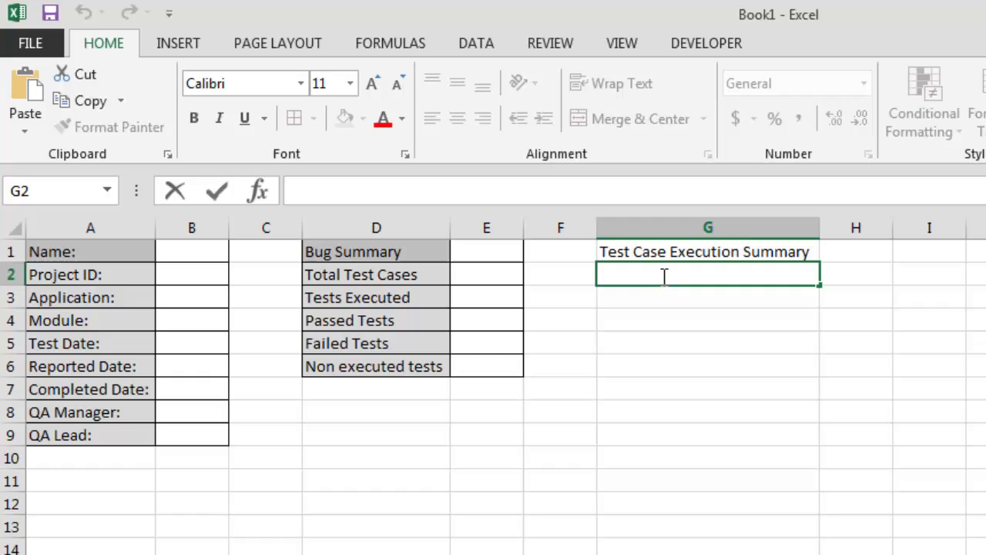
pyautogui.write('Test case')
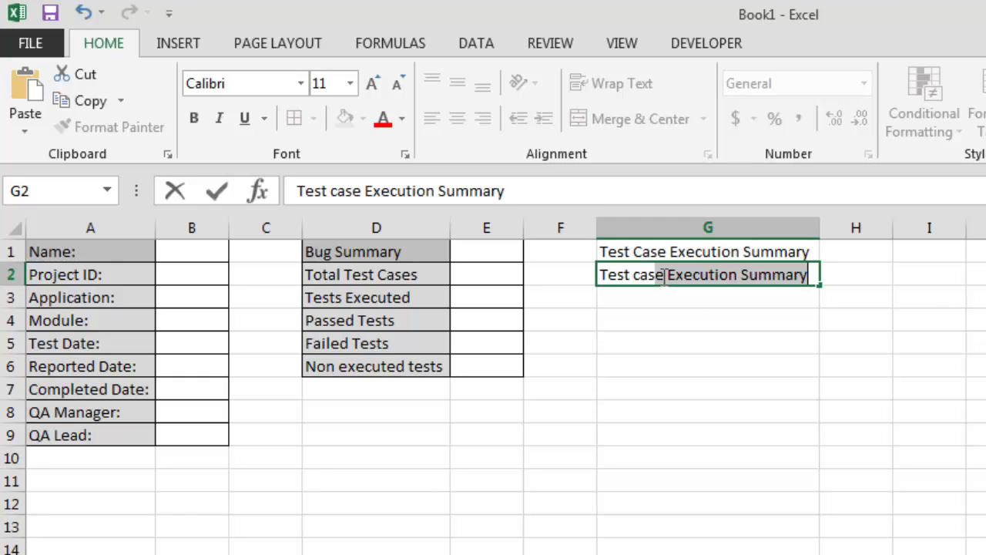
pyautogui.write(' DI')
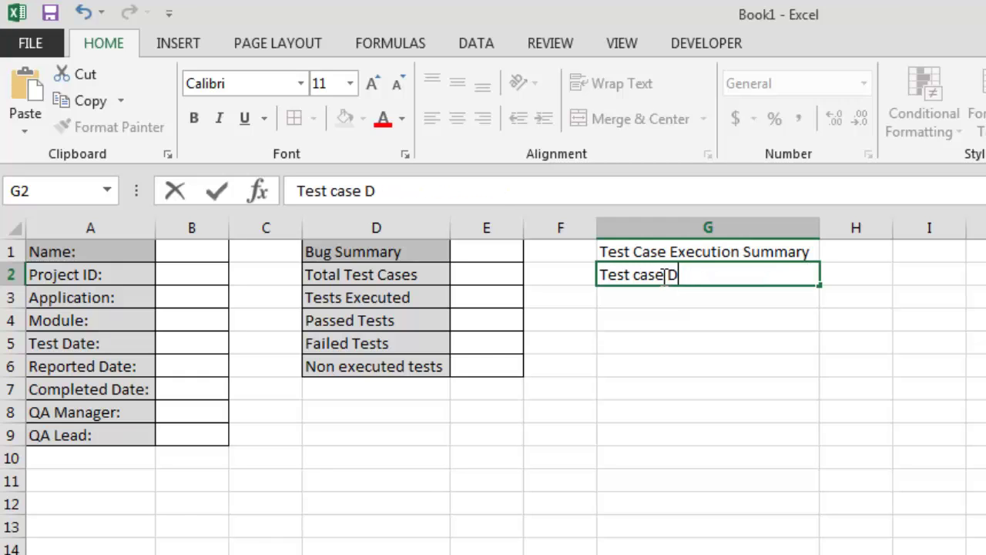
pyautogui.press('BackSpace')
pyautogui.press('BackSpace')
pyautogui.press('BackSpace')
pyautogui.write('s Executed')
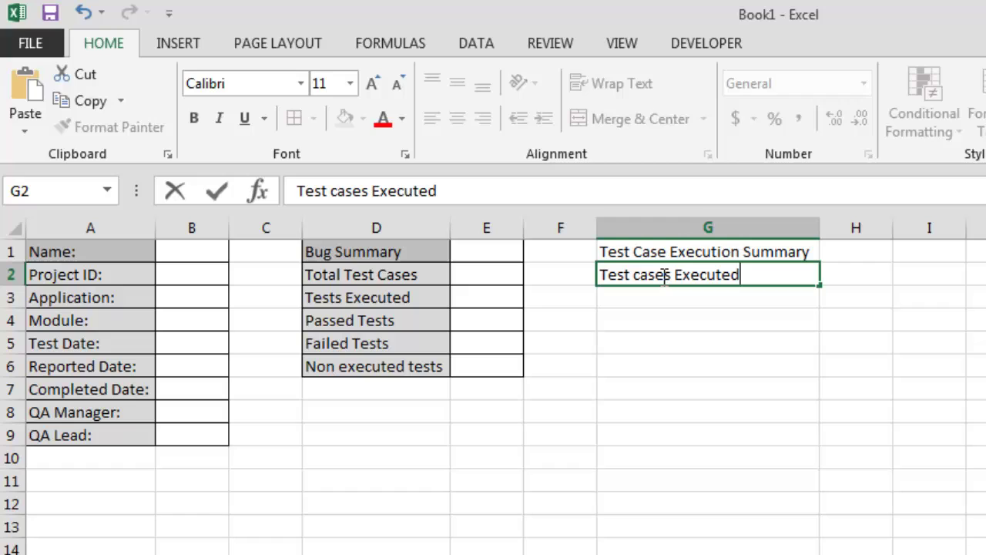
pyautogui.click(642, 306)
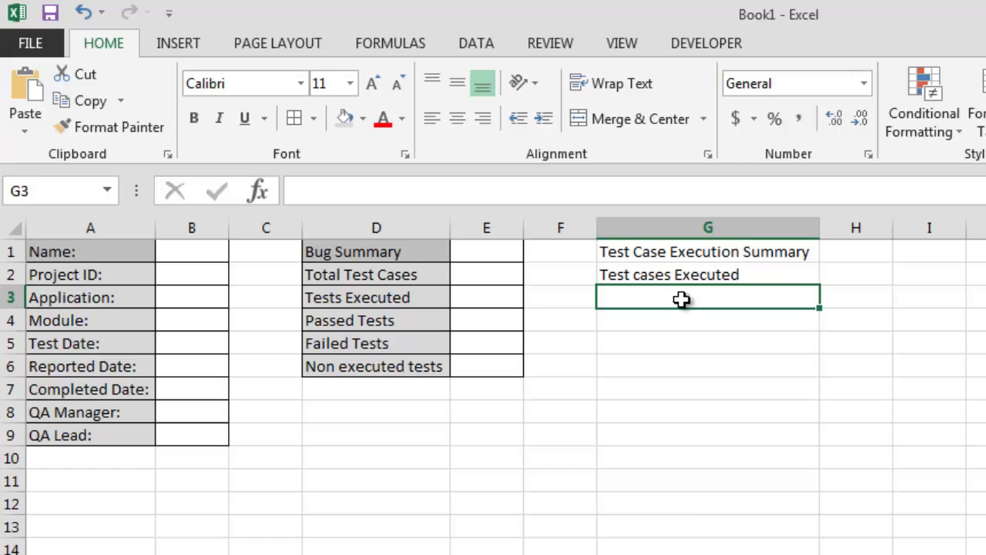
pyautogui.moveTo(682, 300)
pyautogui.mouseDown()
pyautogui.moveTo(700, 288)
pyautogui.moveTo(702, 259)
pyautogui.mouseUp()
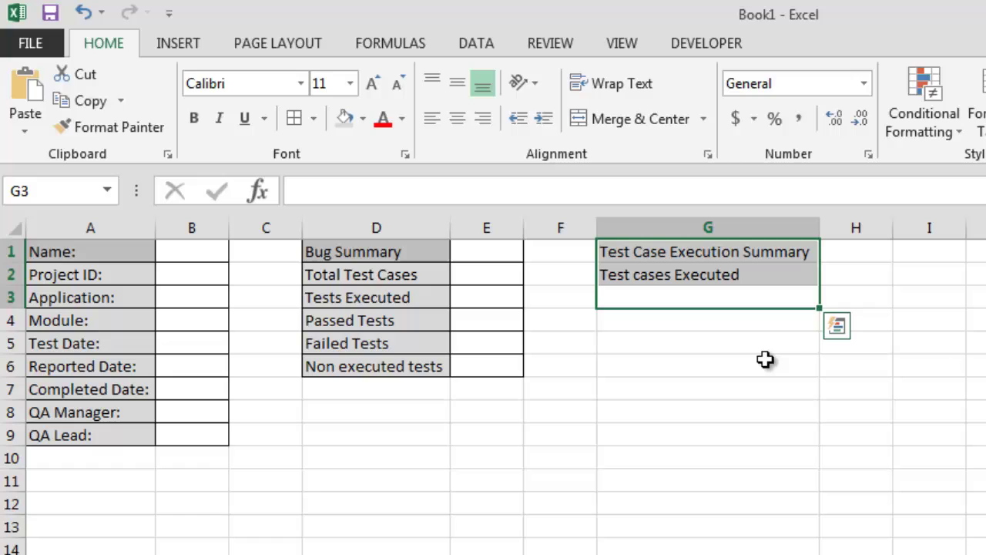
pyautogui.press('Delete')
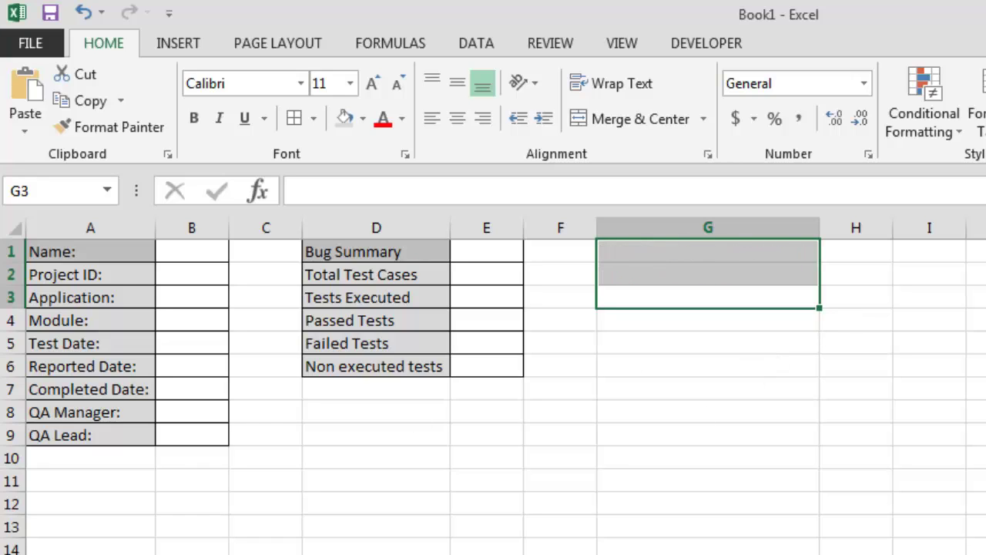
# Step: Retype the G1 heading as Test Execution Summary and reselect it
pyautogui.doubleClick(763, 257)
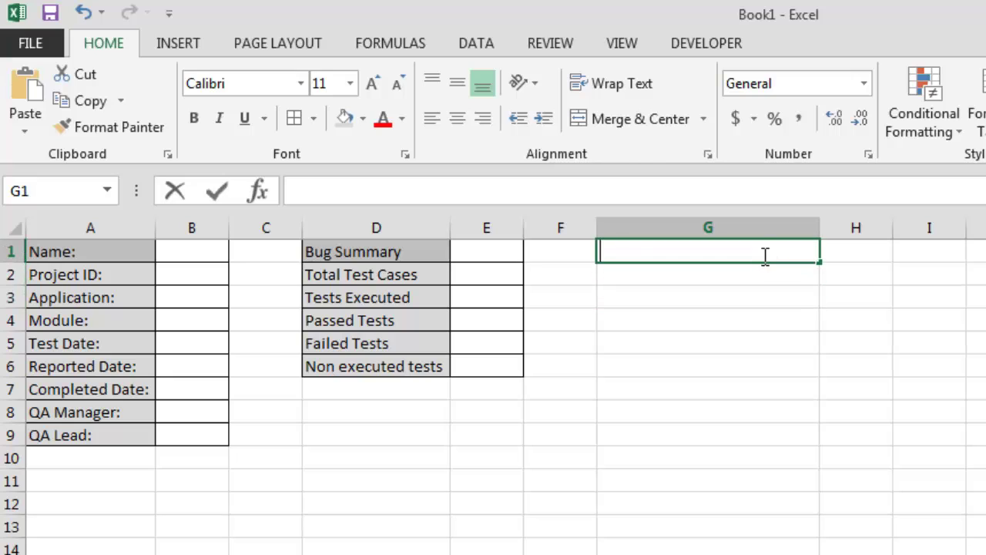
pyautogui.write('T')
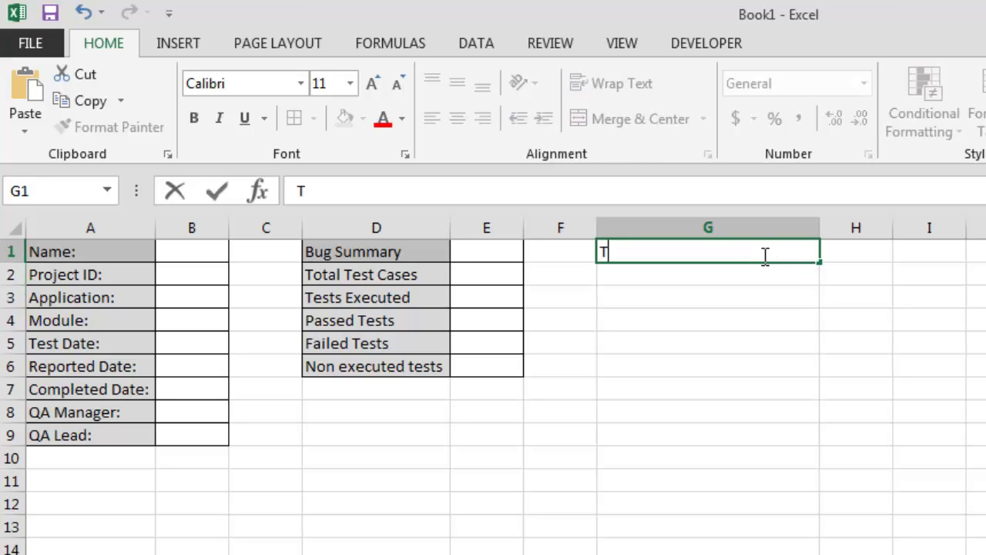
pyautogui.write('est Exe')
pyautogui.press('BackSpace')
pyautogui.write('E')
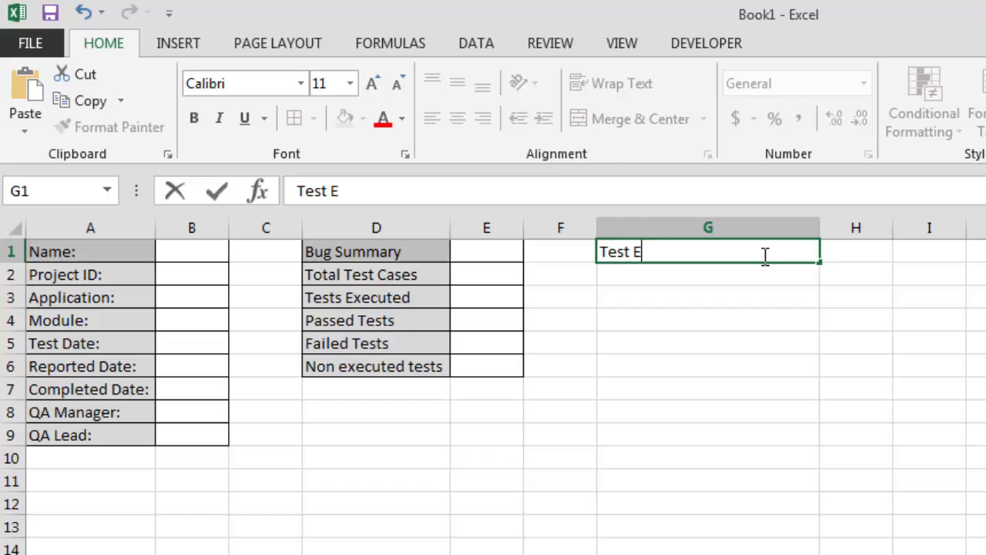
pyautogui.write('xecution S')
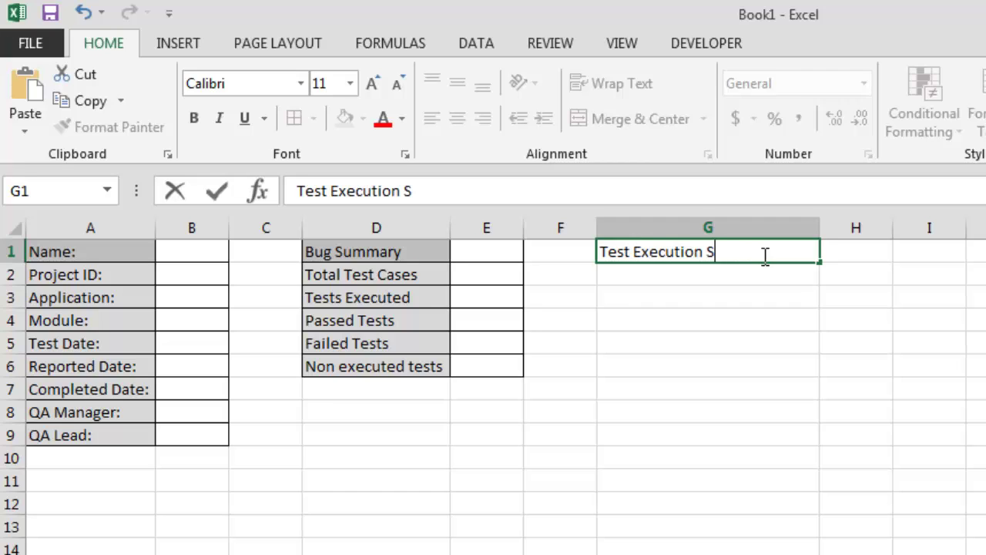
pyautogui.write('ummary')
pyautogui.press('Return')
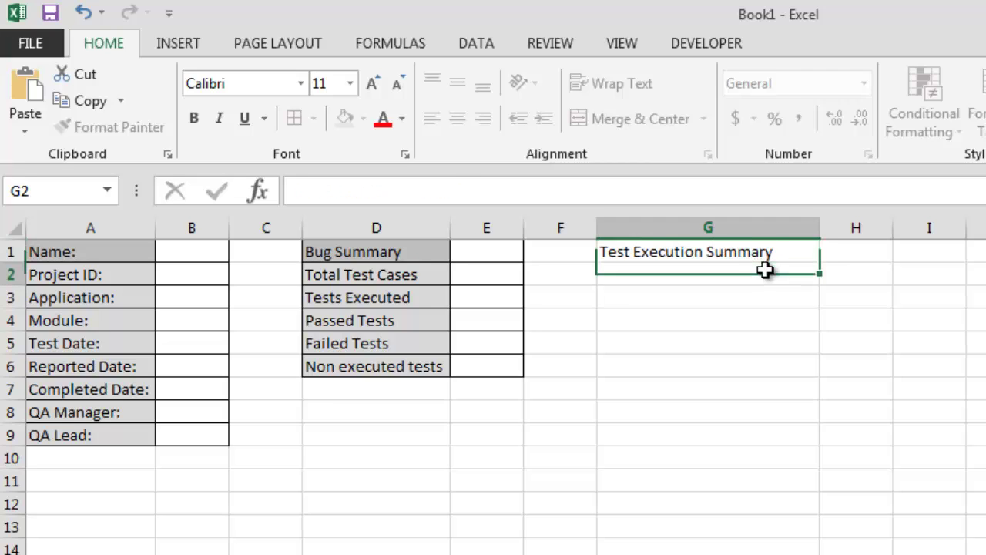
pyautogui.click(804, 256)
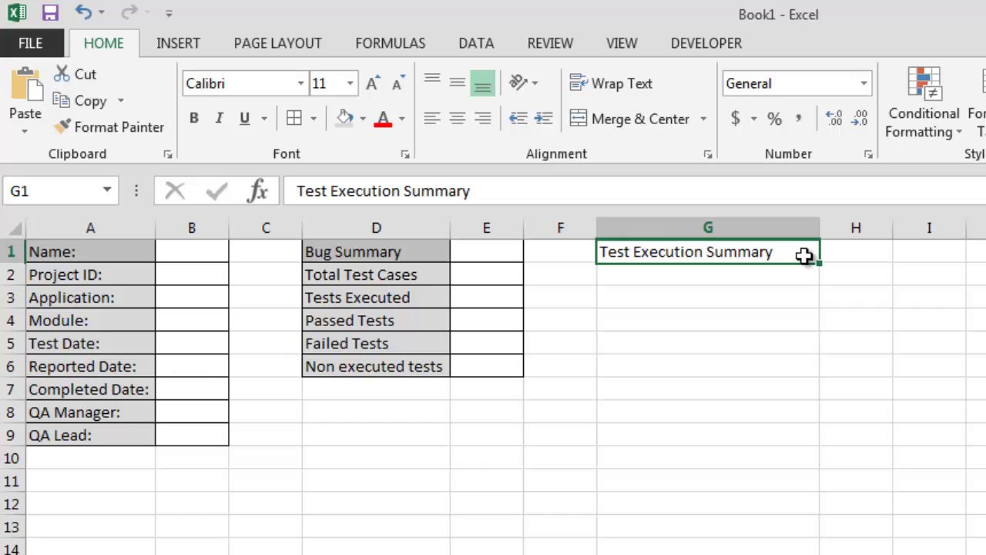
# Step: Fill G1 grey, enter Test Case ID in G2 and begin Pass/Fail/Not executed in H2
pyautogui.click(363, 118)
pyautogui.click(345, 223)
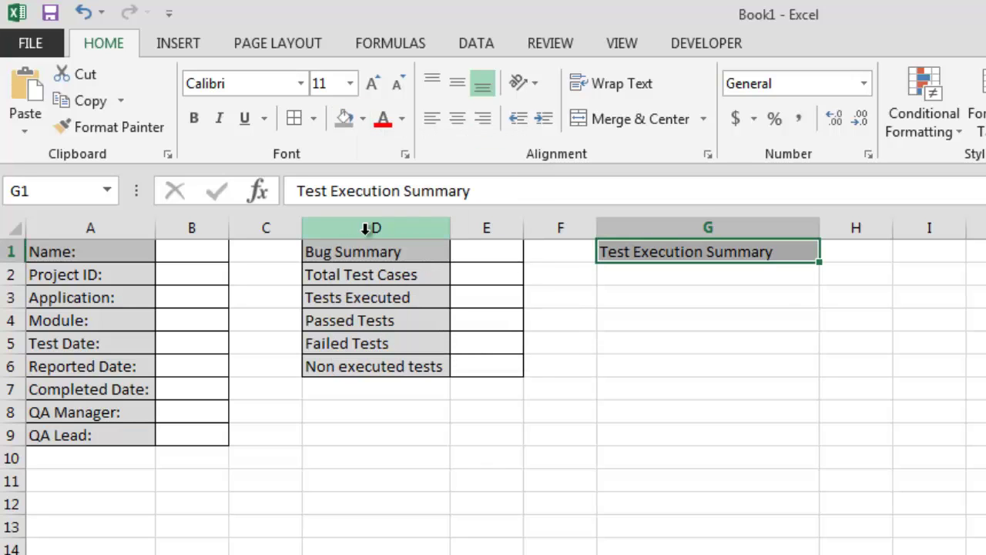
pyautogui.click(738, 279)
pyautogui.doubleClick(739, 280)
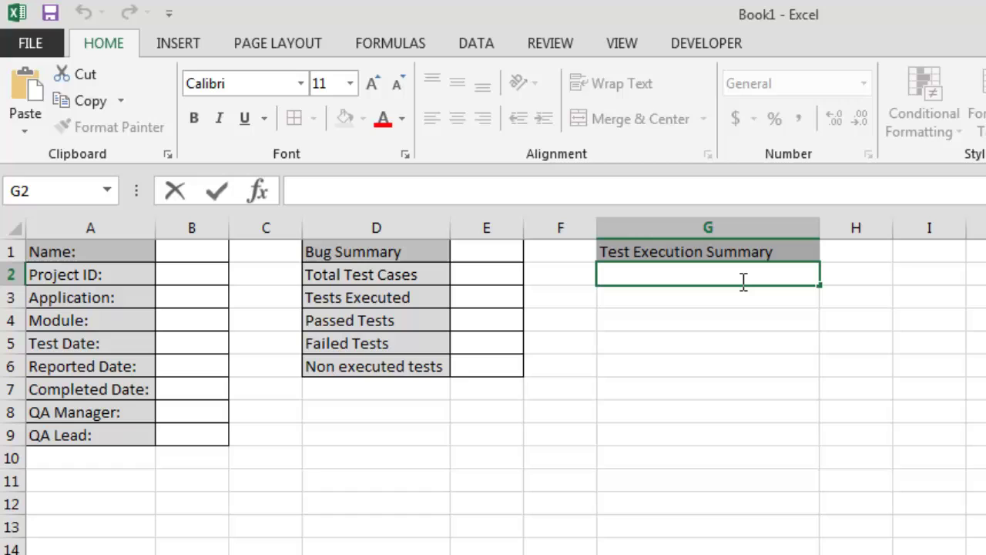
pyautogui.write('Test ')
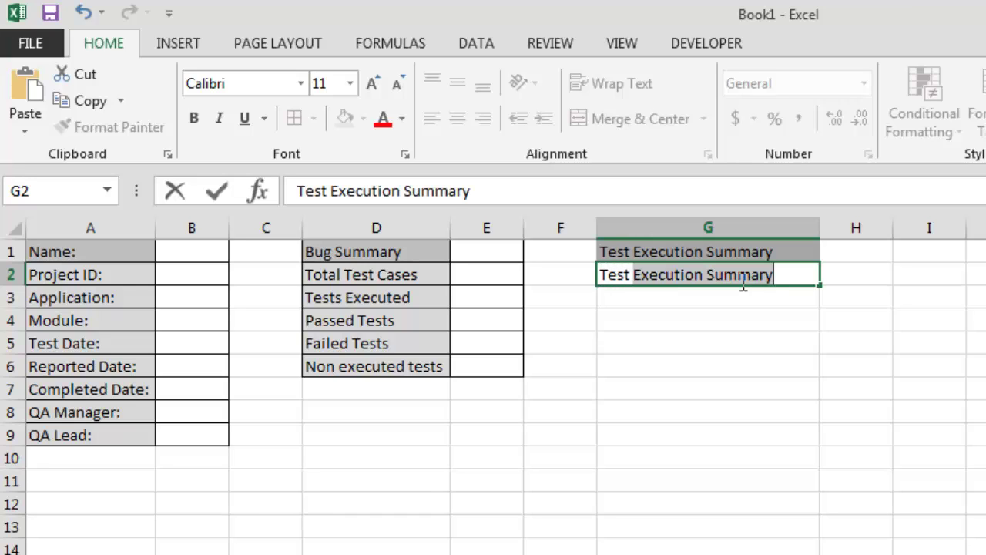
pyautogui.write('Case ID')
pyautogui.press('BackSpace')
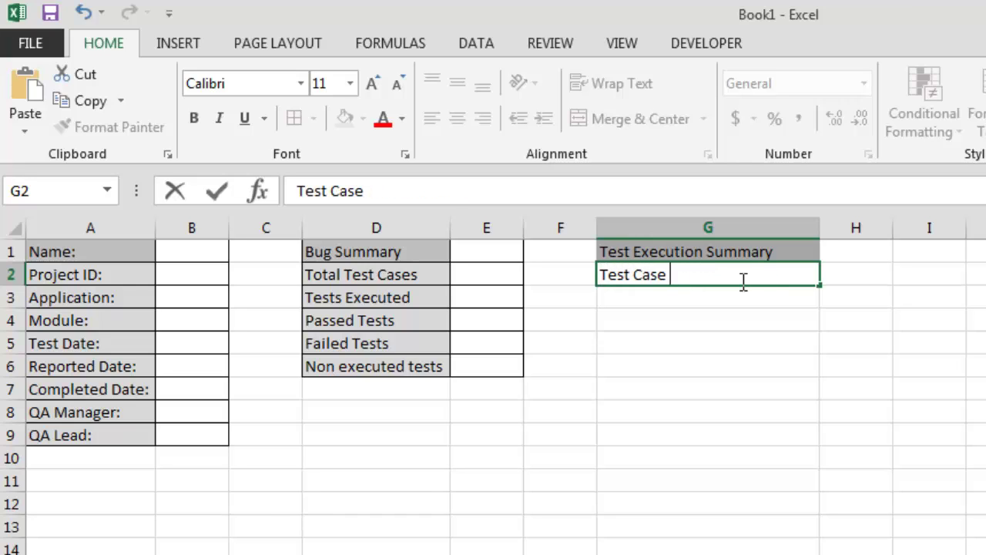
pyautogui.write('ID')
pyautogui.press('Tab')
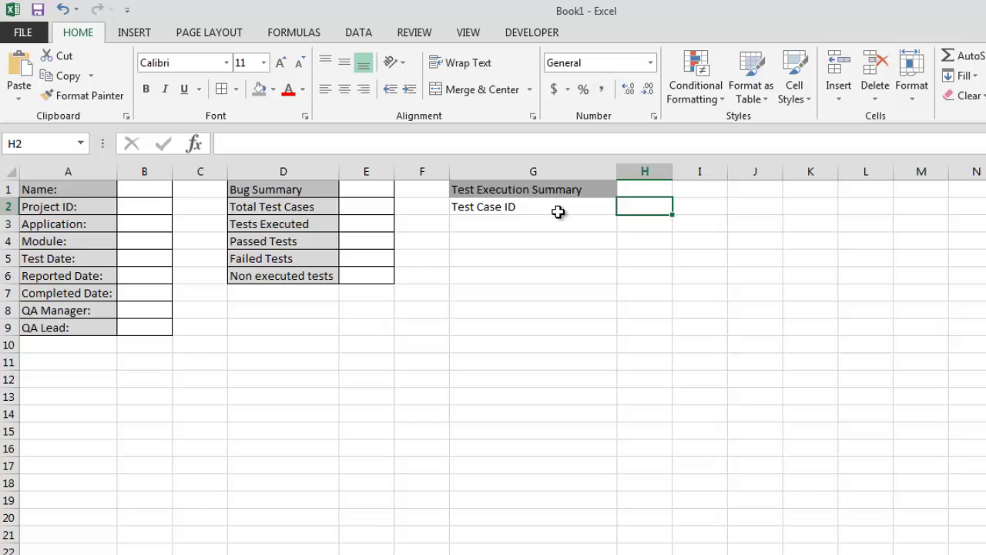
pyautogui.write('t executed')
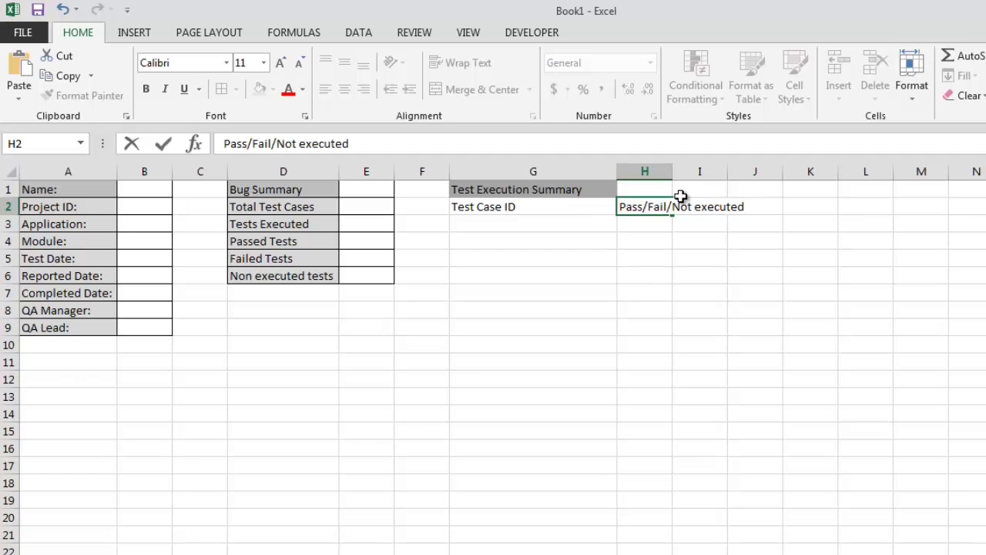
# Step: Commit the H2 heading, add Test Execution Date in I2, and autofit columns H and I
pyautogui.click(648, 274)
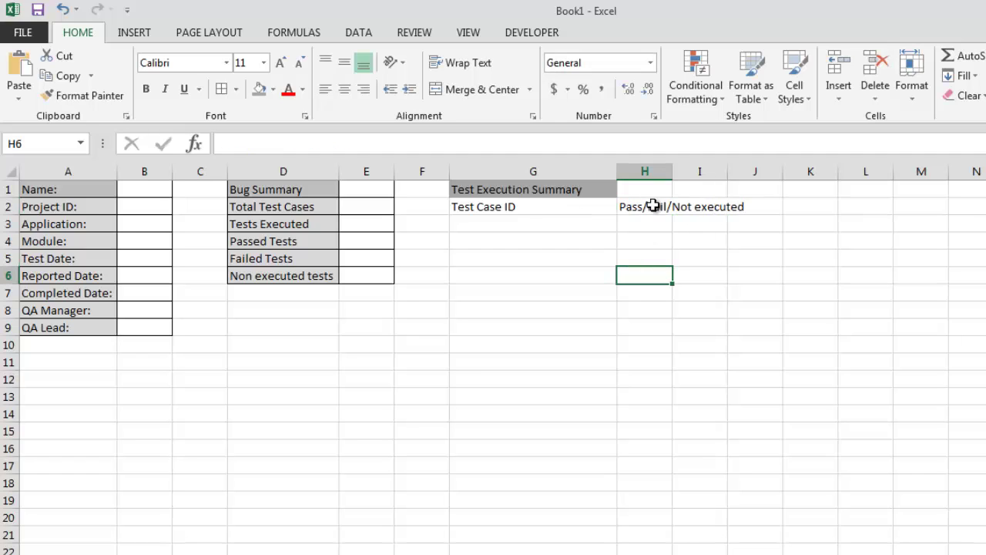
pyautogui.doubleClick(675, 168)
pyautogui.click(716, 207)
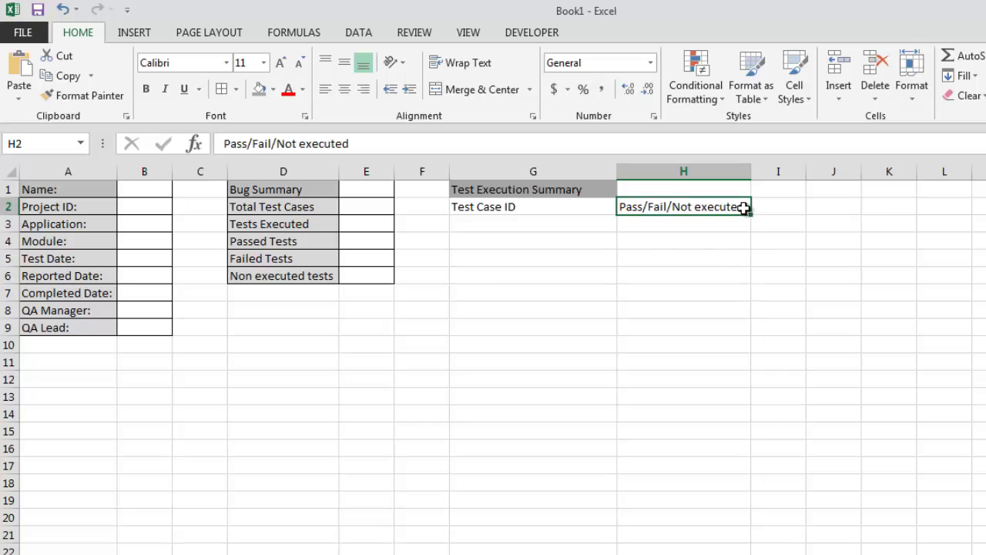
pyautogui.click(768, 206)
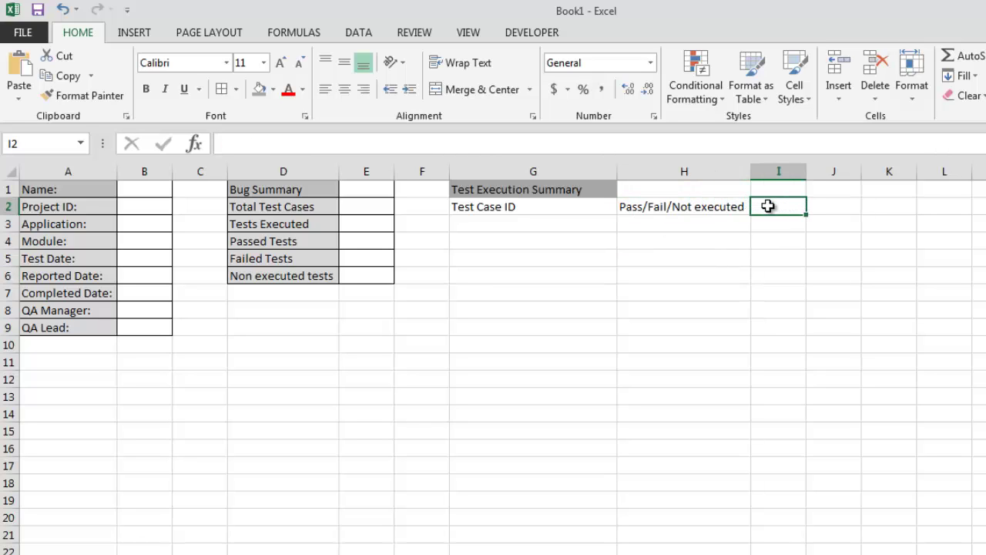
pyautogui.write('t Execution Date')
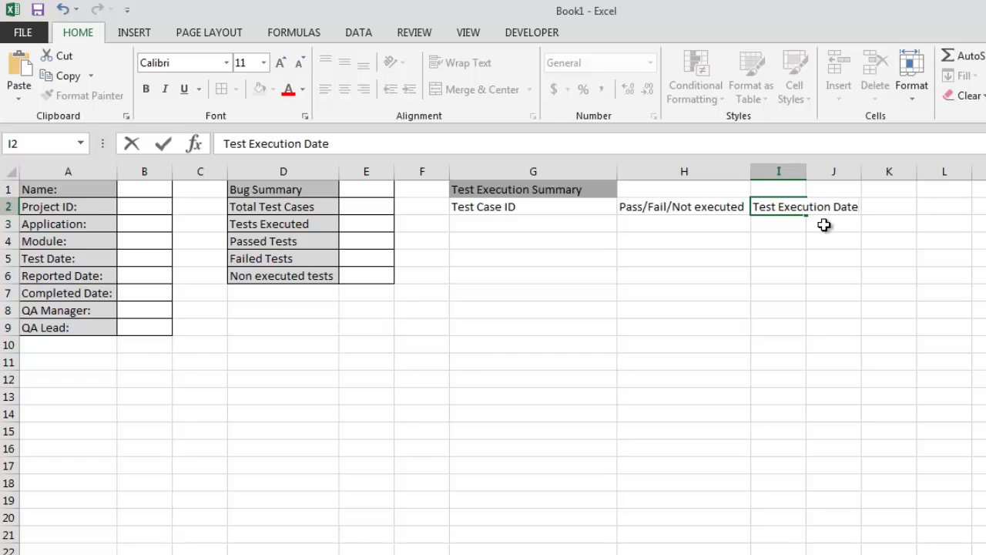
pyautogui.click(824, 224)
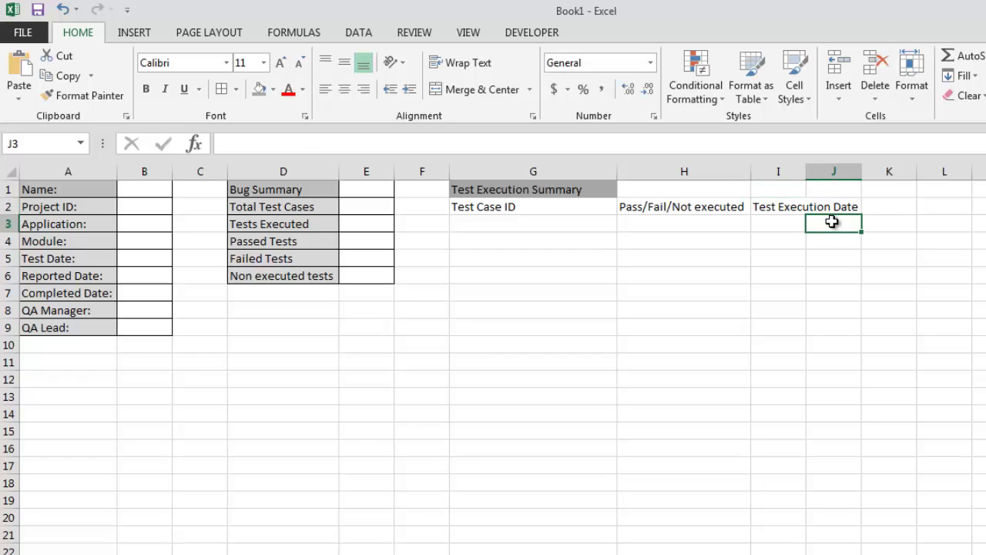
pyautogui.doubleClick(807, 171)
# Step: Enter Comments in J2 and autofit column J
pyautogui.doubleClick(886, 208)
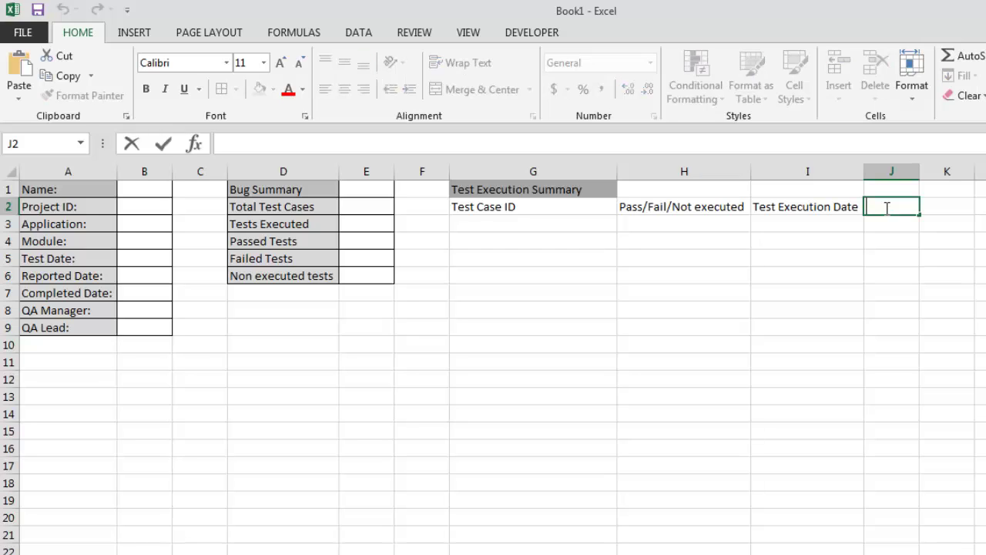
pyautogui.write('Comment')
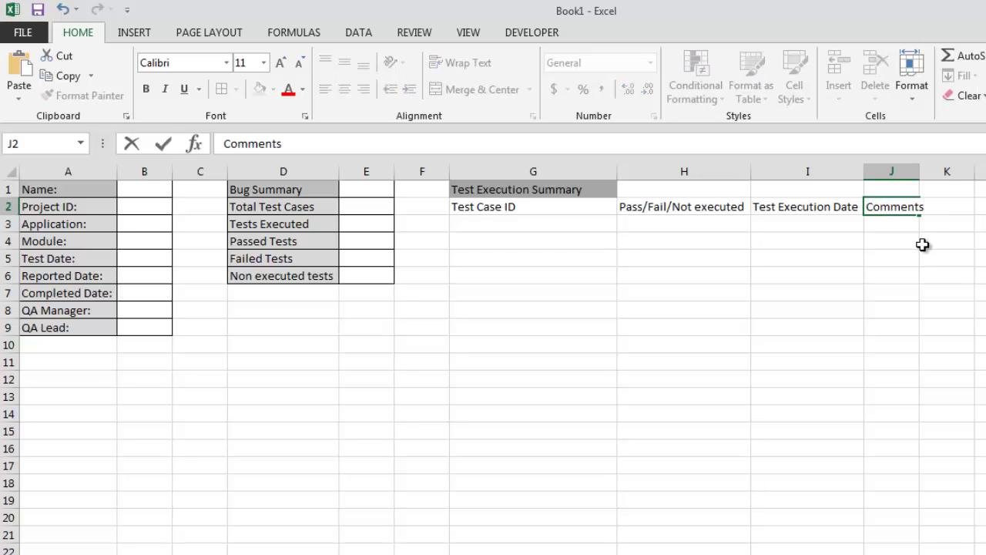
pyautogui.write('s')
pyautogui.press('Return')
pyautogui.doubleClick(920, 171)
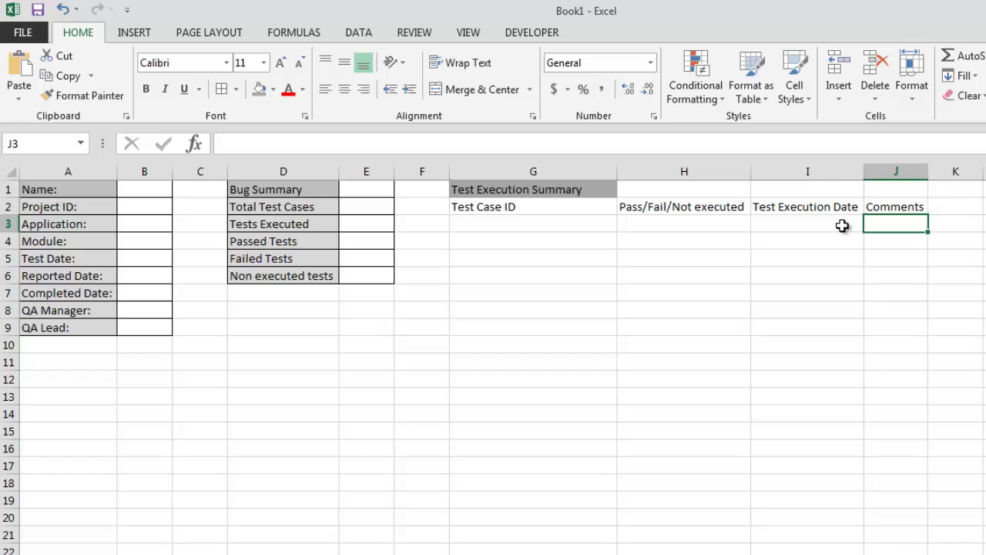
# Step: Apply All Borders to the Test Execution Summary block G1:J8
pyautogui.moveTo(909, 207); pyautogui.dragTo(673, 272)
pyautogui.click(464, 224)
pyautogui.moveTo(890, 278); pyautogui.dragTo(504, 192)
pyautogui.click(527, 259)
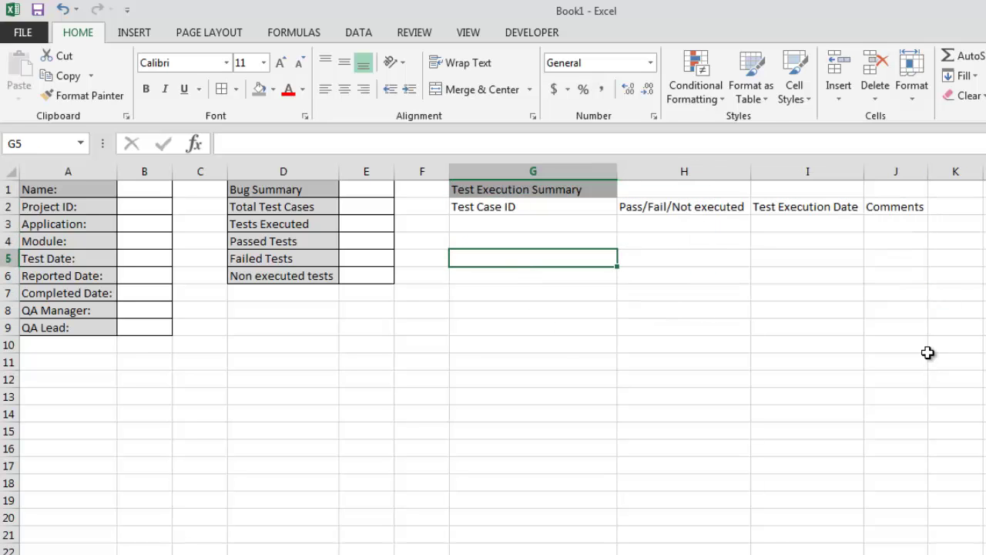
pyautogui.moveTo(927, 352); pyautogui.dragTo(502, 191)
pyautogui.click(484, 224)
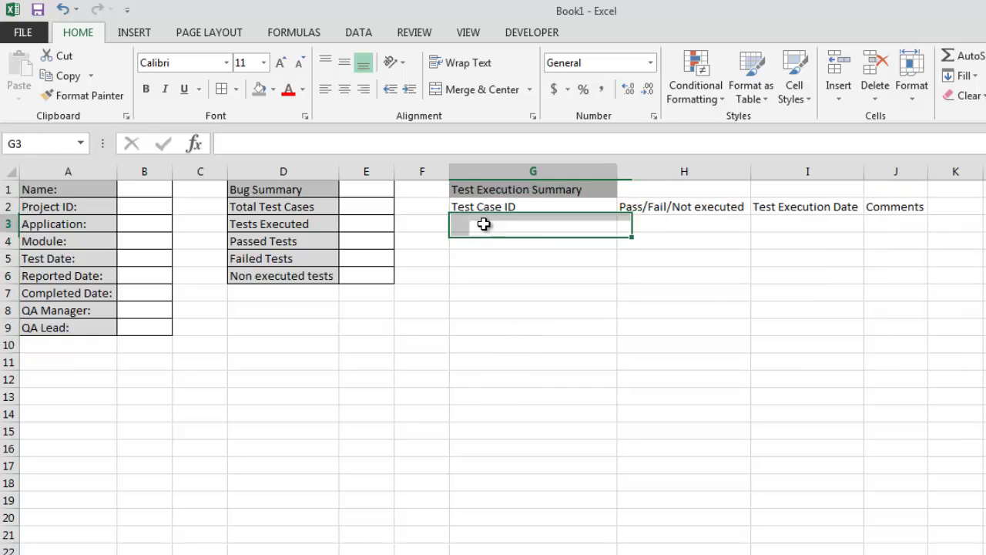
pyautogui.moveTo(897, 310); pyautogui.dragTo(513, 193)
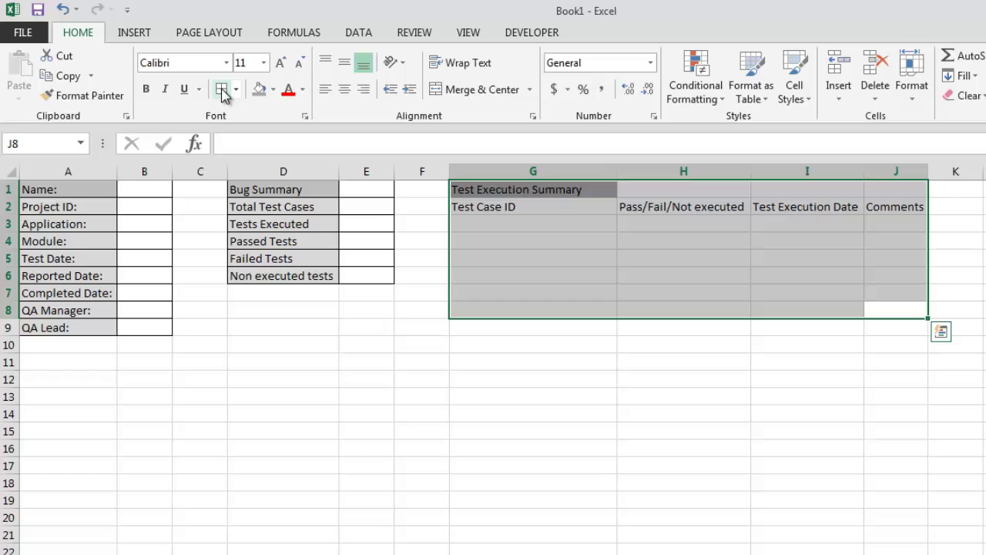
pyautogui.click(222, 88)
pyautogui.click(717, 257)
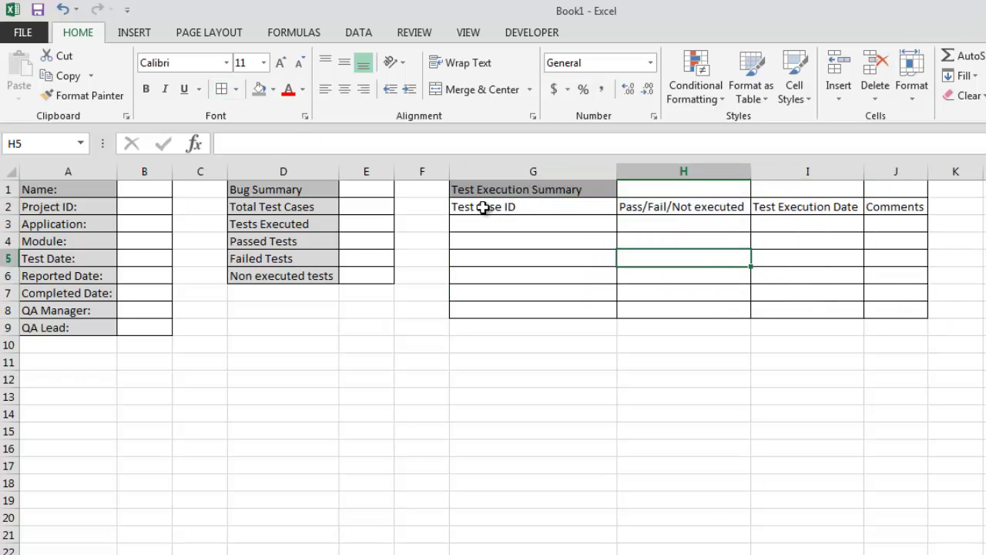
# Step: Remove borders from H1:J1 beside the heading and reapply All Borders to H2:J2
pyautogui.moveTo(483, 206); pyautogui.dragTo(715, 193)
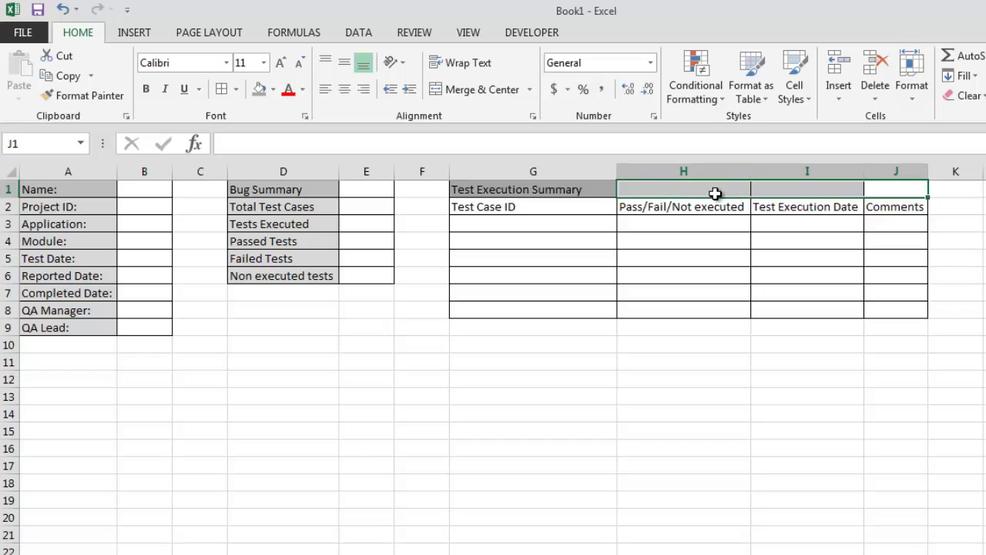
pyautogui.click(236, 88)
pyautogui.click(239, 213)
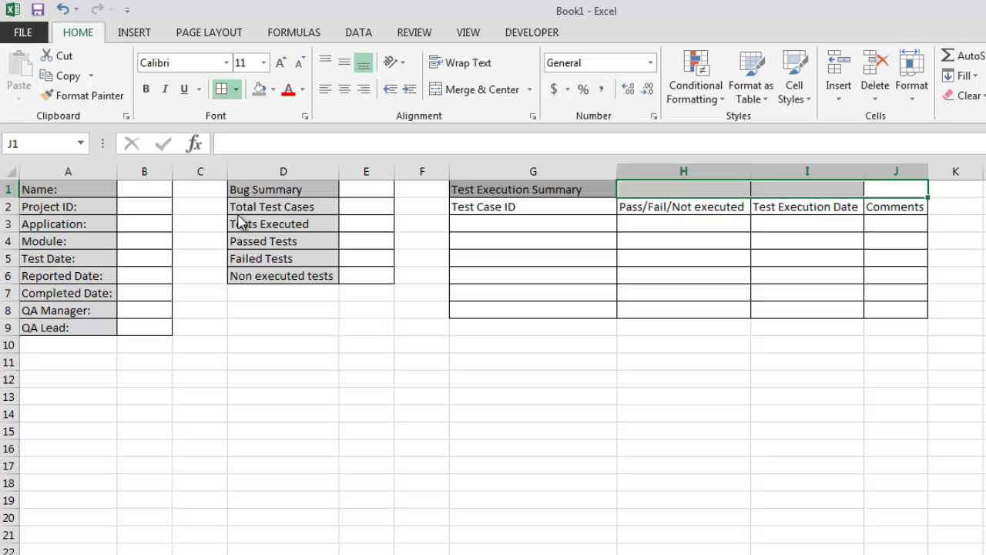
pyautogui.click(951, 206)
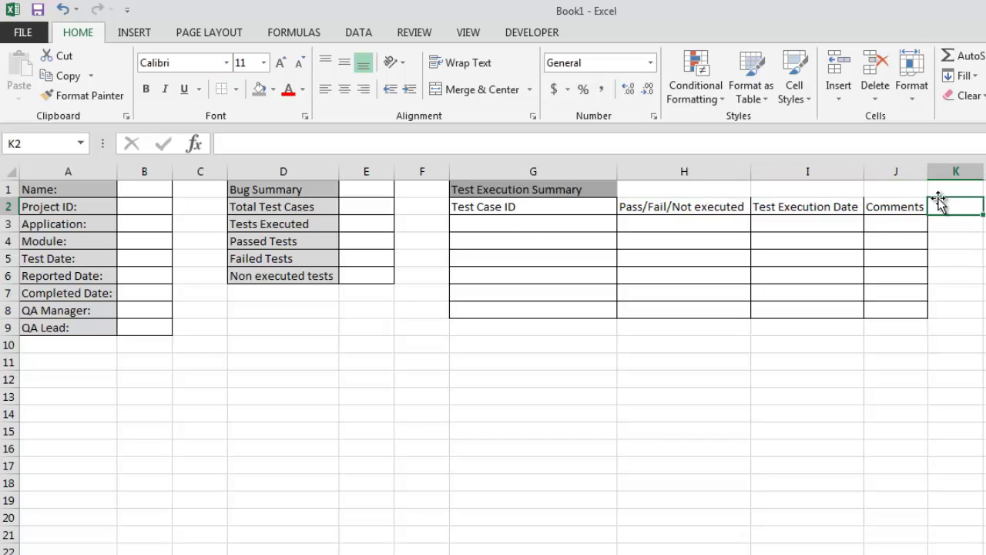
pyautogui.moveTo(660, 206); pyautogui.dragTo(896, 202)
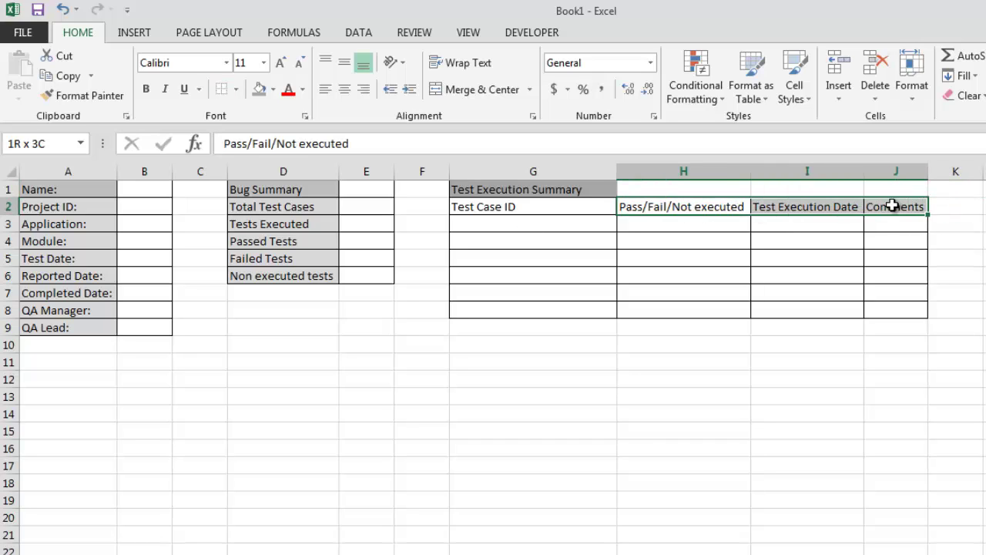
pyautogui.click(236, 89)
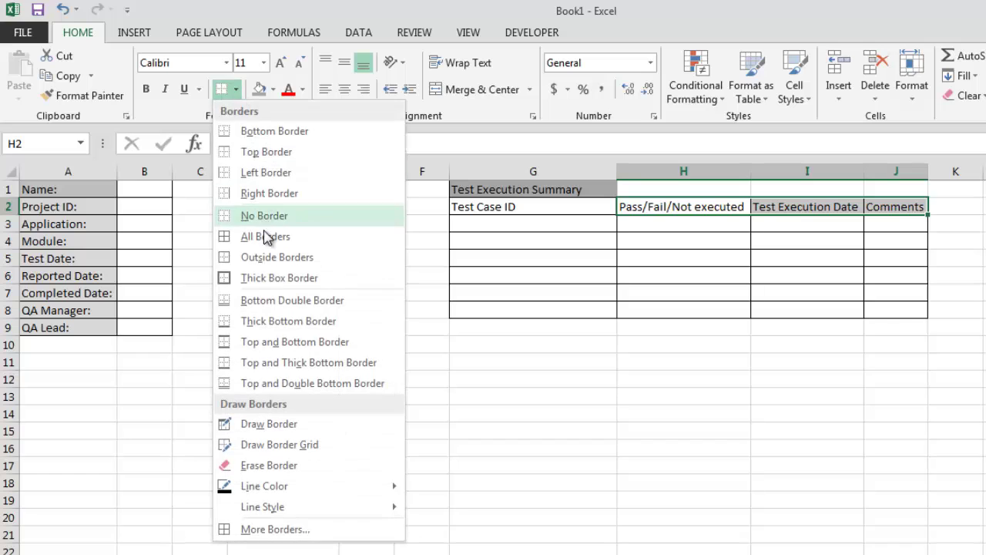
pyautogui.click(262, 235)
pyautogui.click(955, 297)
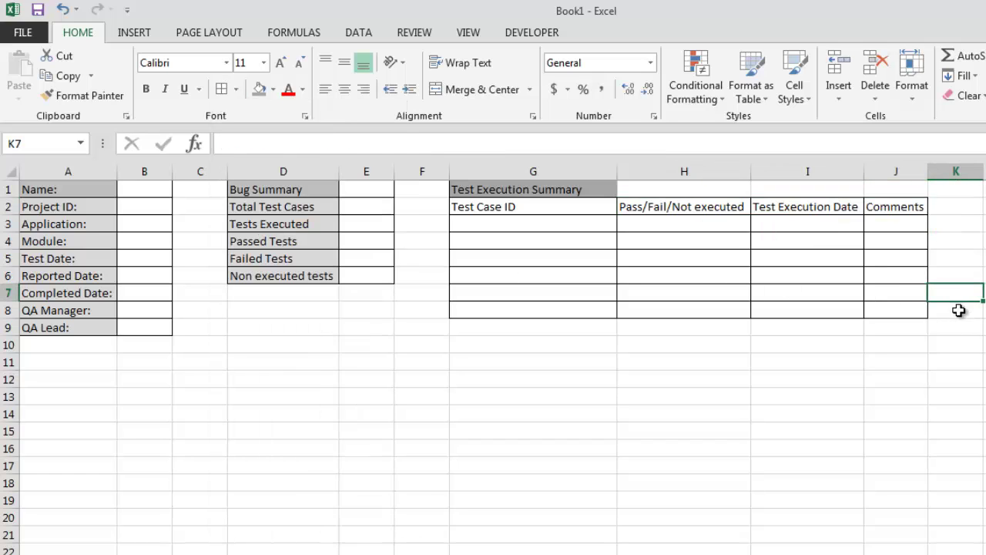
# Step: Shade the G2:J2 column headers with a light grey theme fill
pyautogui.click(610, 190)
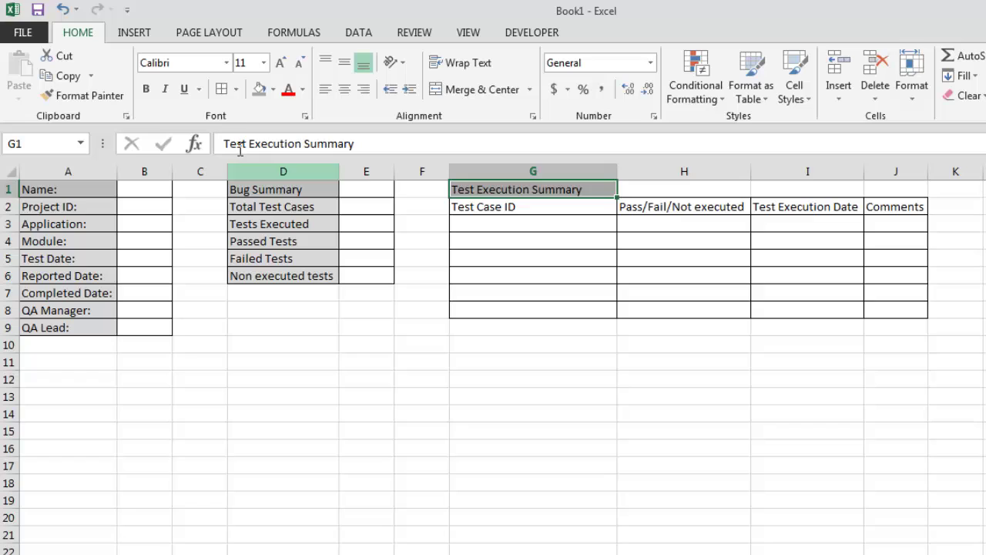
pyautogui.click(663, 413)
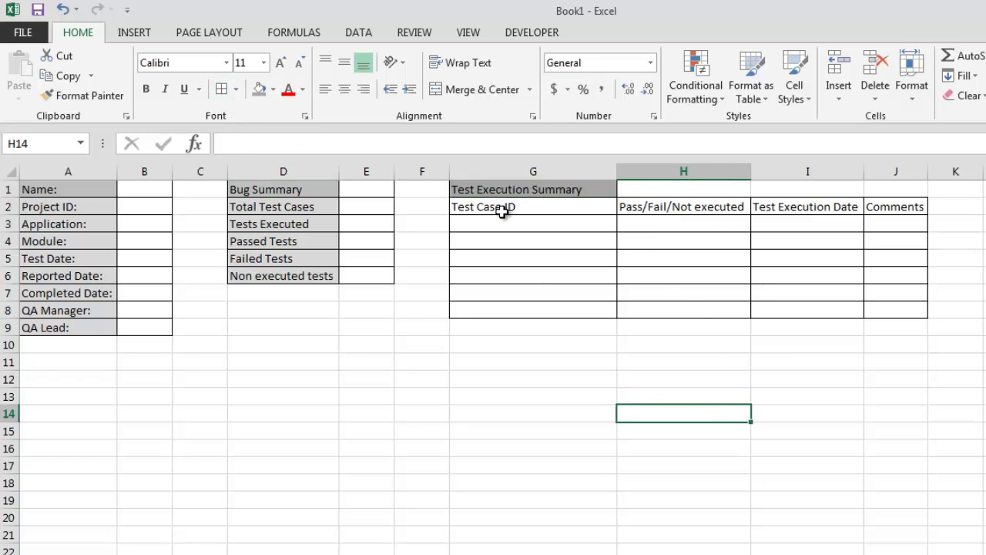
pyautogui.moveTo(501, 212); pyautogui.dragTo(876, 206)
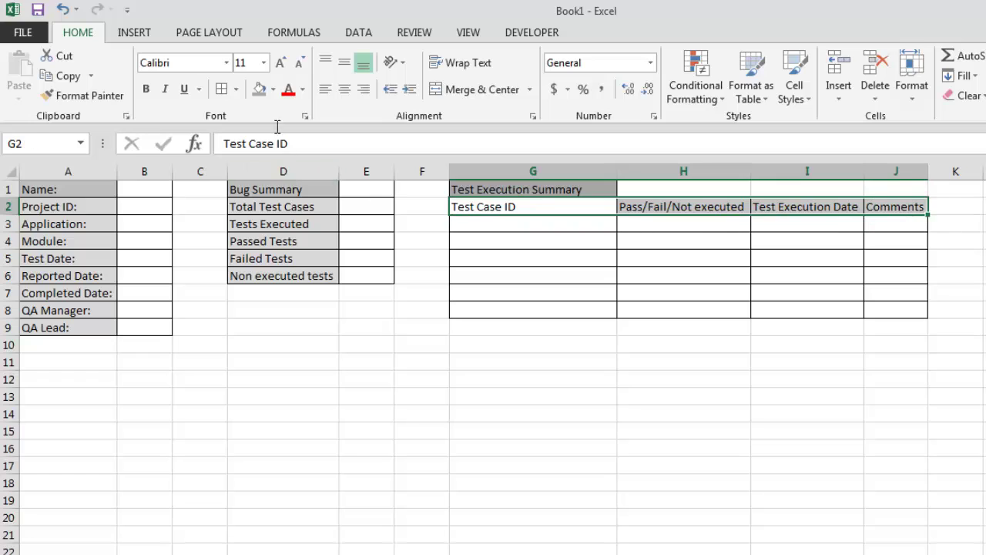
pyautogui.click(272, 90)
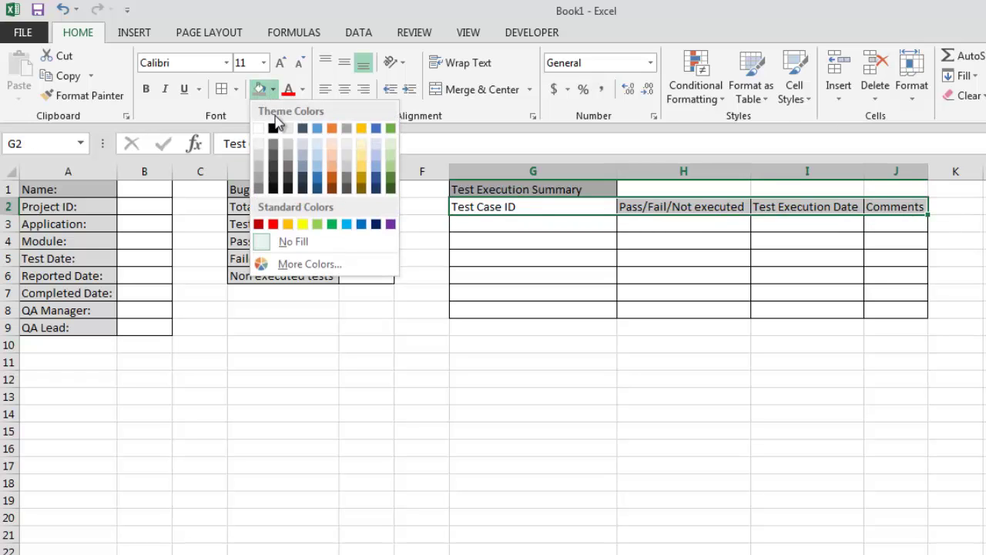
pyautogui.click(261, 168)
pyautogui.click(708, 409)
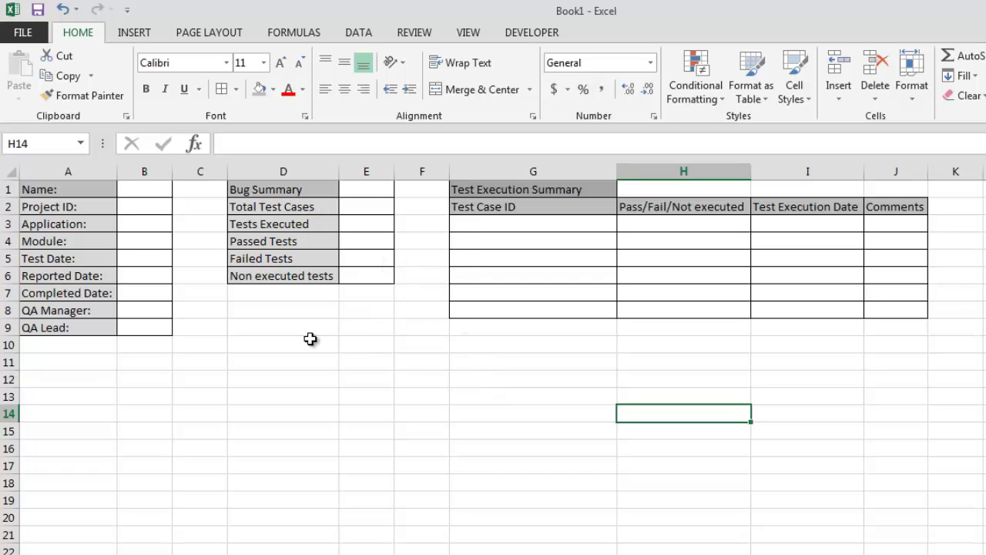
# Step: Fill E4 green, E5 red and E6 yellow beside Passed, Failed and Non executed tests
pyautogui.click(364, 241)
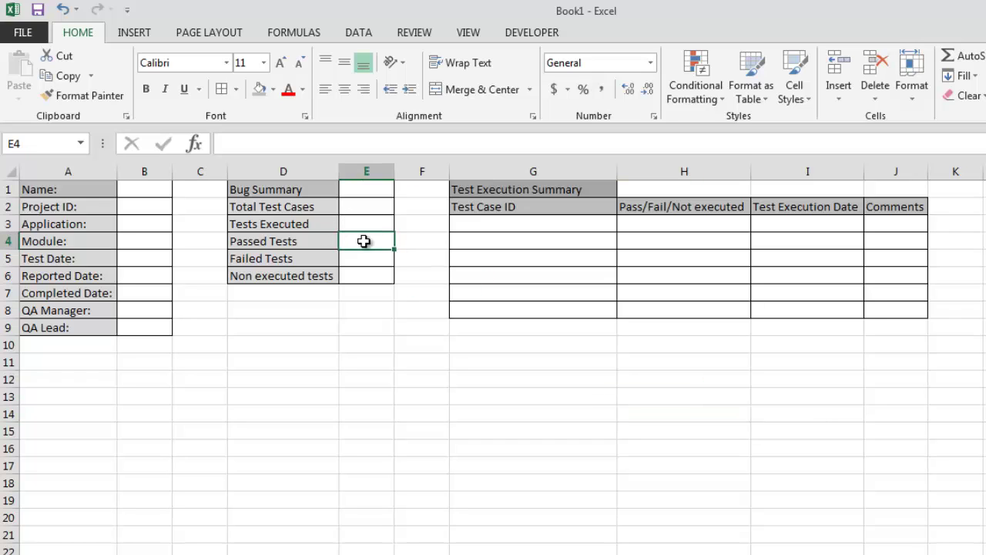
pyautogui.click(273, 88)
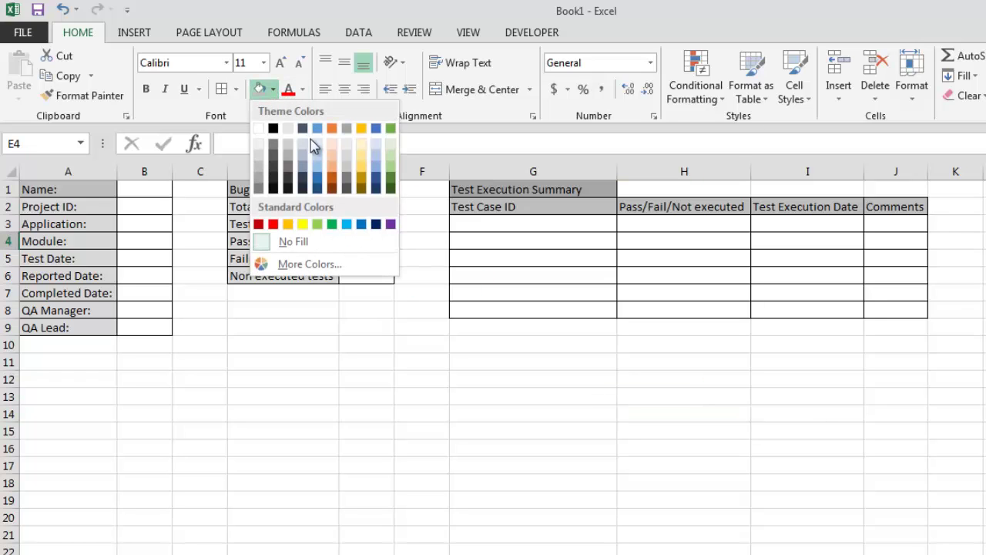
pyautogui.click(333, 225)
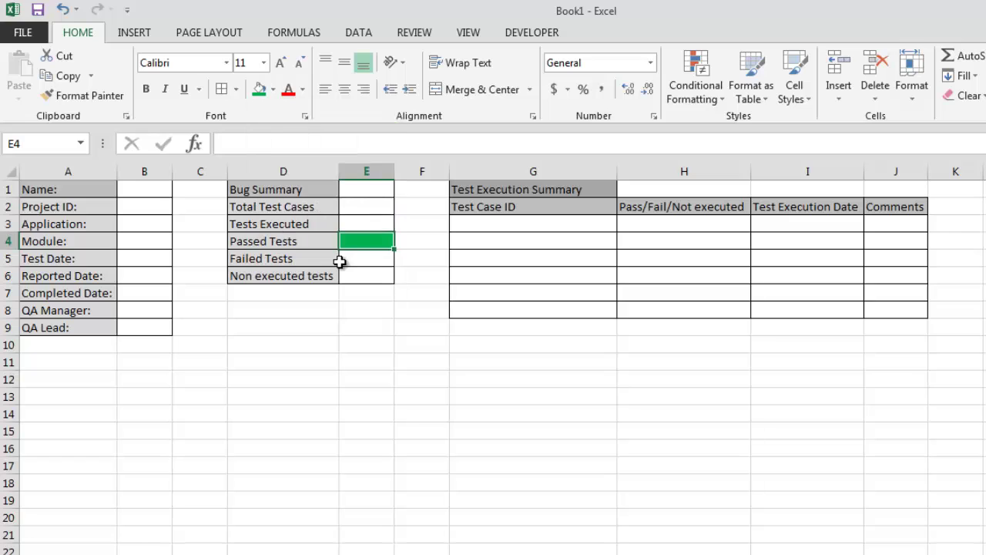
pyautogui.click(378, 270)
pyautogui.click(366, 262)
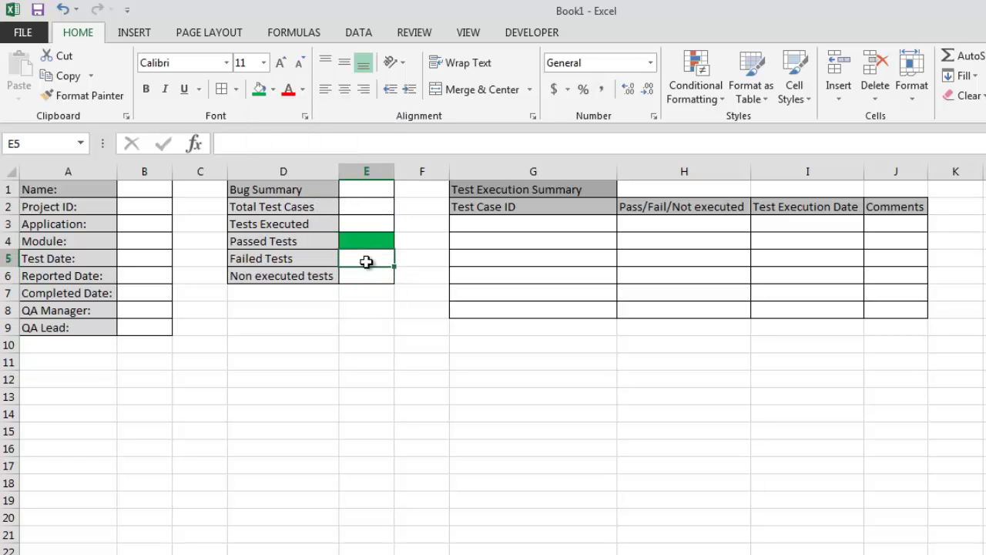
pyautogui.click(272, 89)
pyautogui.click(273, 224)
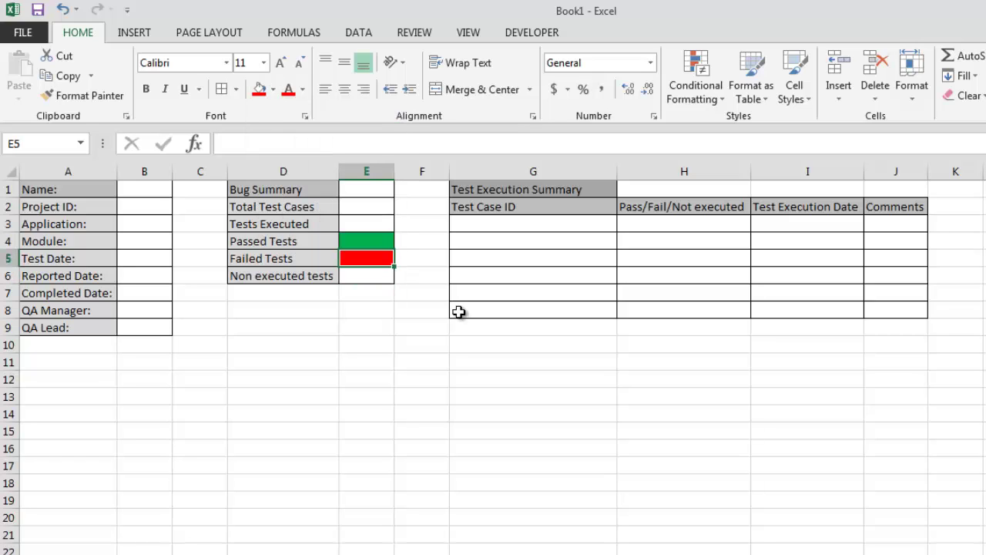
pyautogui.click(369, 275)
pyautogui.click(273, 89)
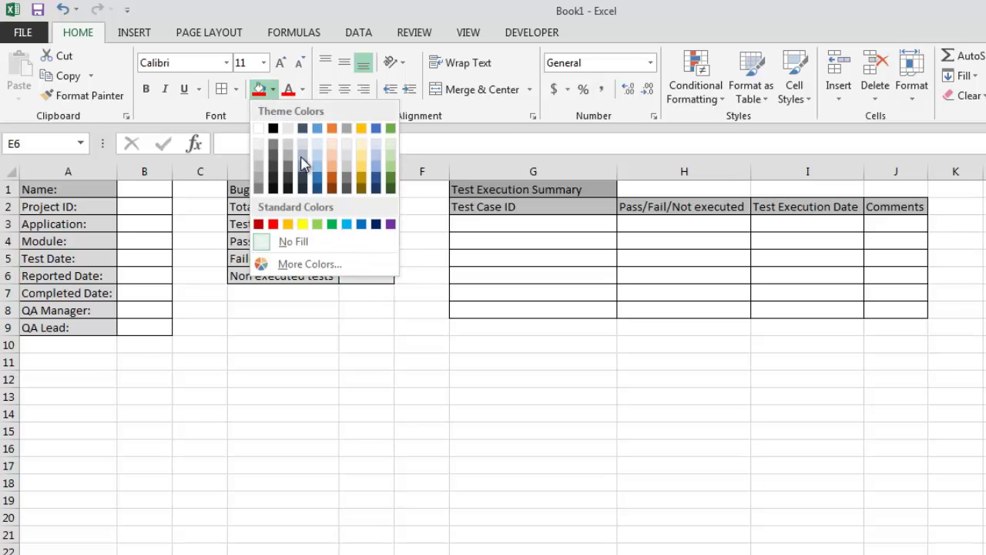
pyautogui.click(303, 224)
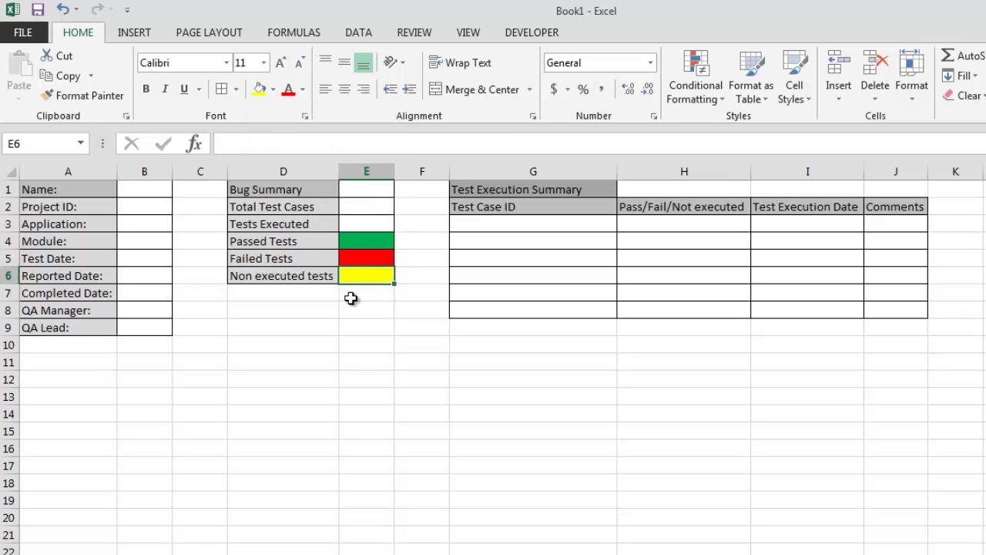
pyautogui.click(374, 225)
pyautogui.click(414, 307)
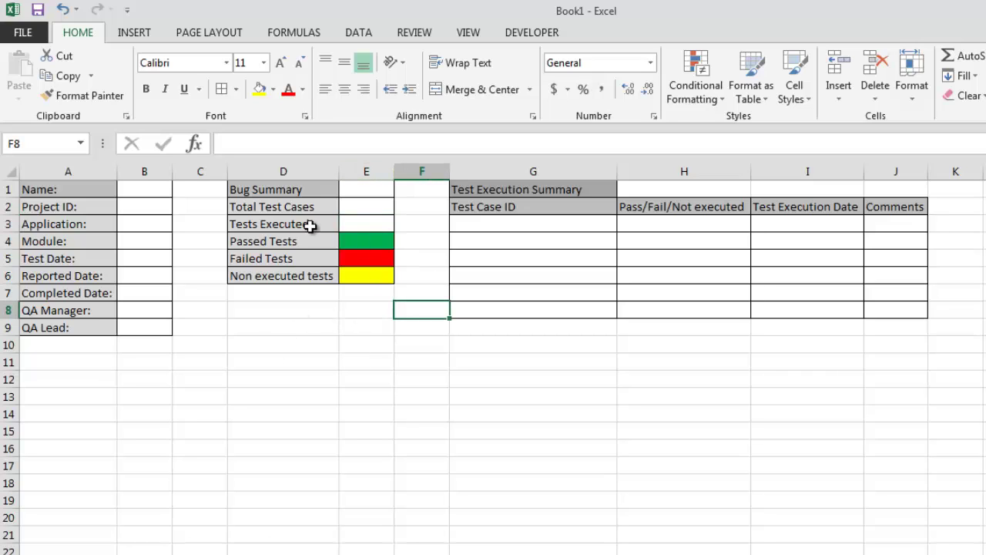
pyautogui.click(348, 272)
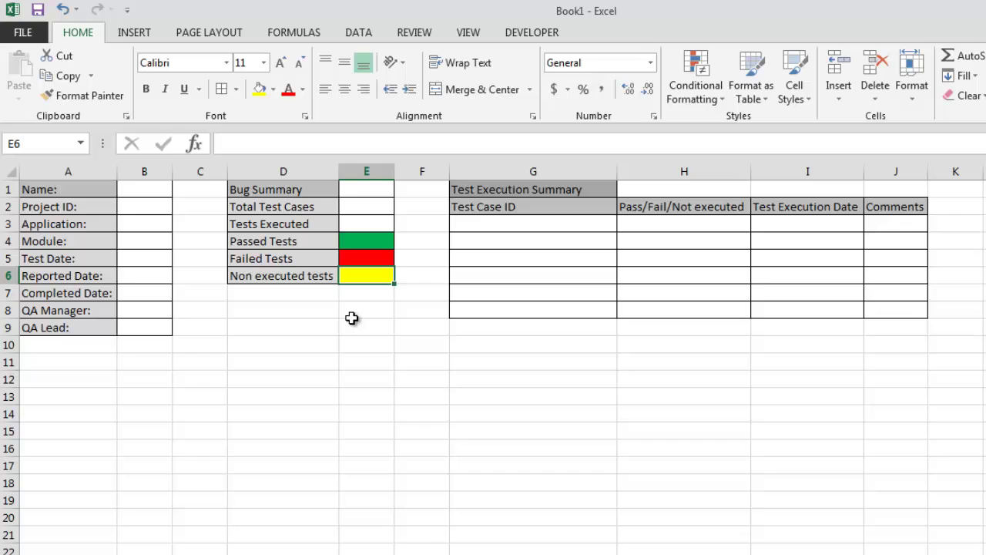
pyautogui.click(352, 315)
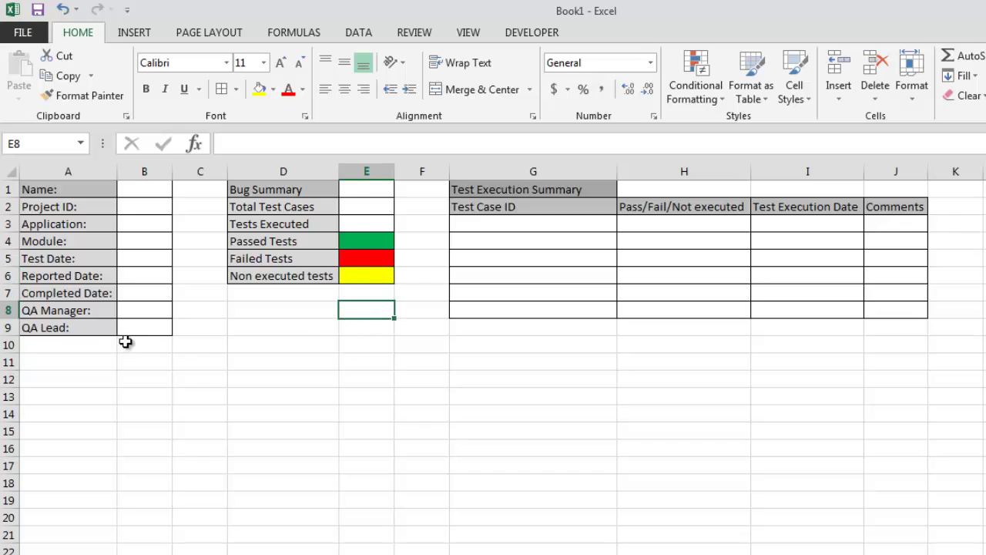
# Step: Enter the headers Open Issues, Priority and Assigned in A13:C13
pyautogui.click(48, 391)
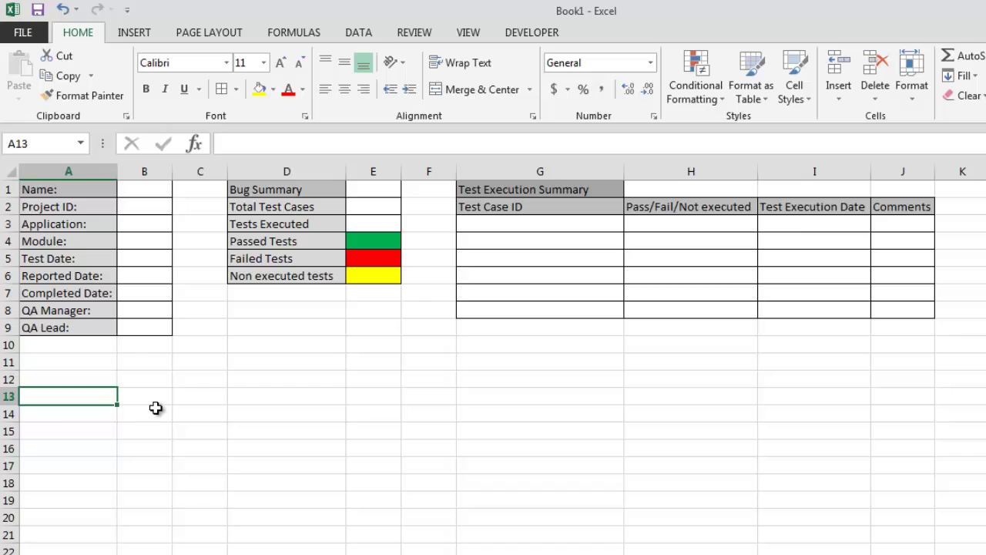
pyautogui.doubleClick(58, 396)
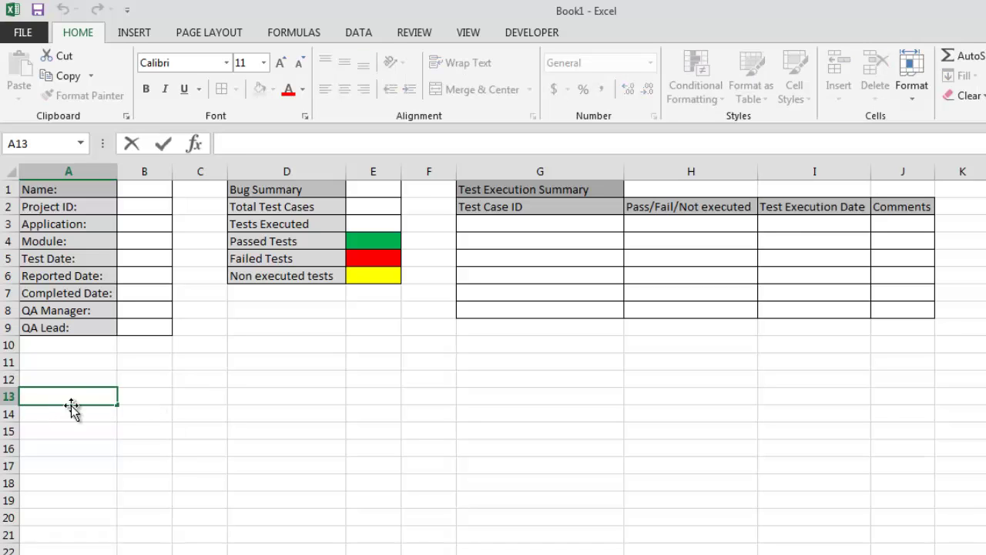
pyautogui.write('Open Issues')
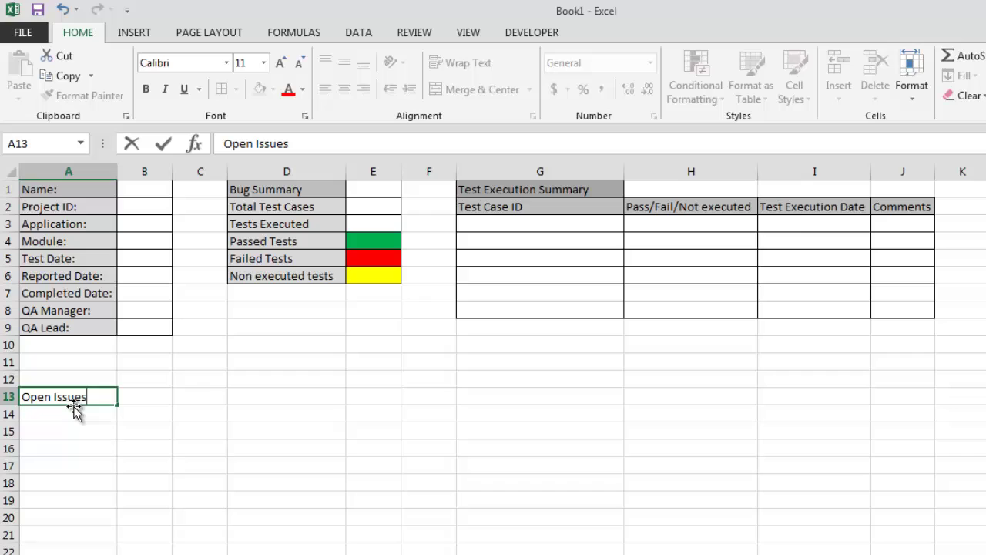
pyautogui.click(146, 400)
pyautogui.doubleClick(145, 401)
pyautogui.write('P')
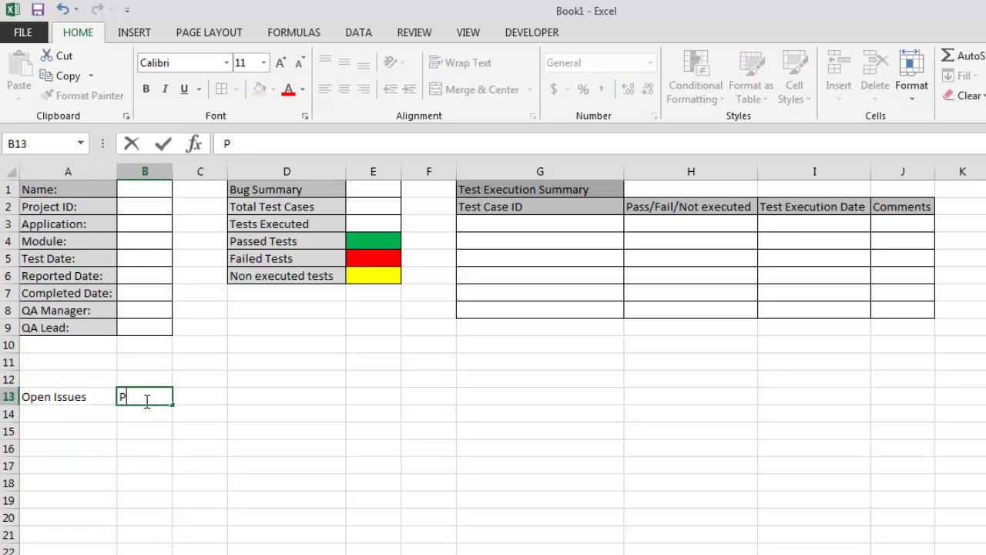
pyautogui.write('riority')
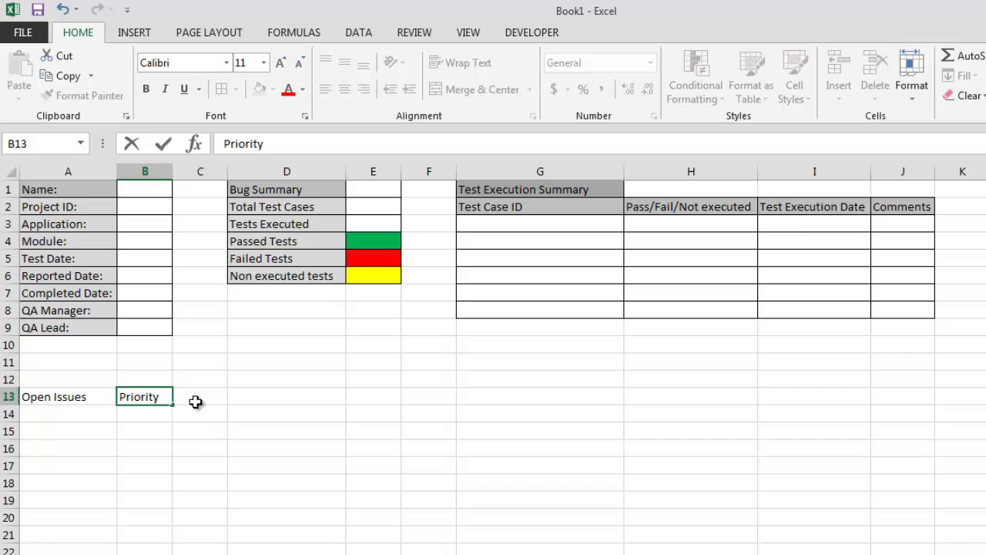
pyautogui.click(200, 401)
pyautogui.doubleClick(200, 399)
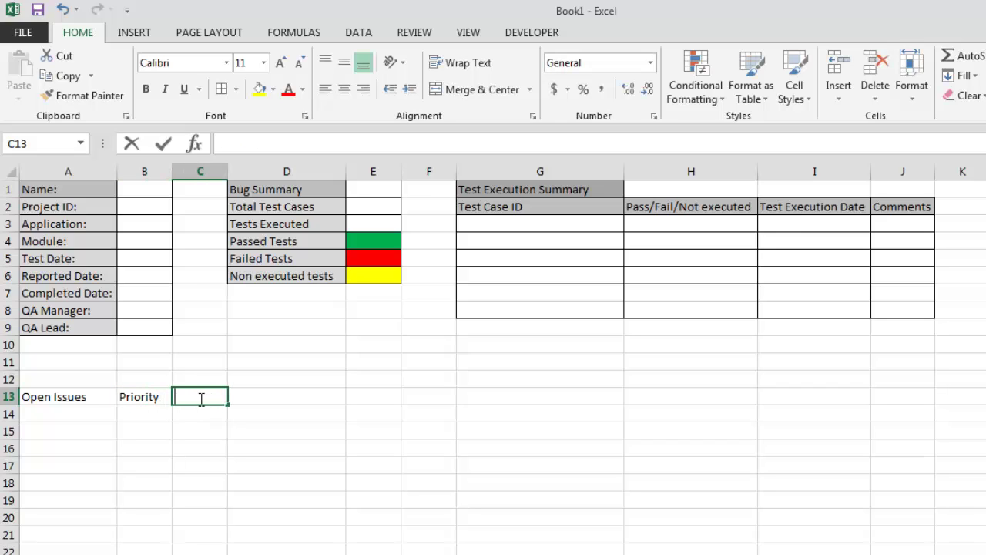
pyautogui.write('s')
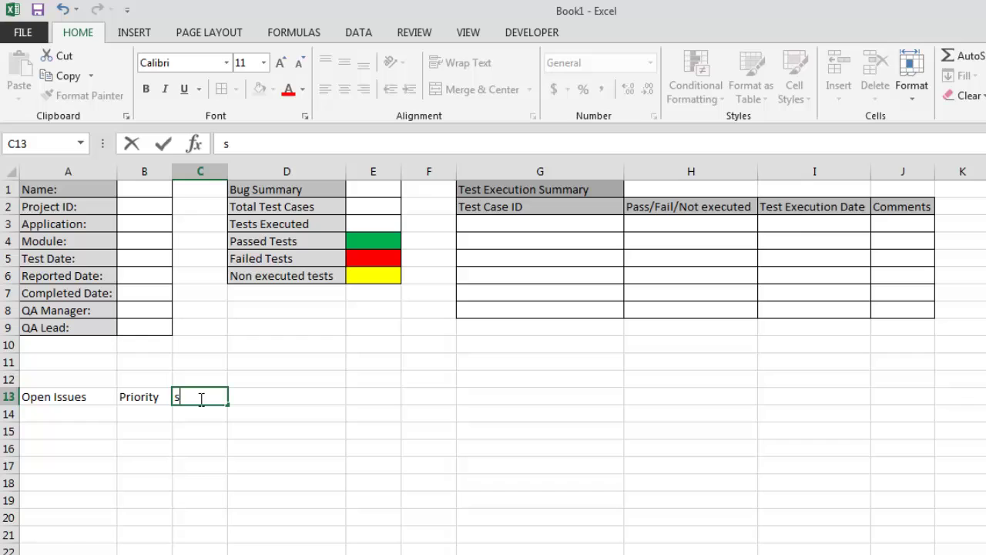
pyautogui.write('ssigned')
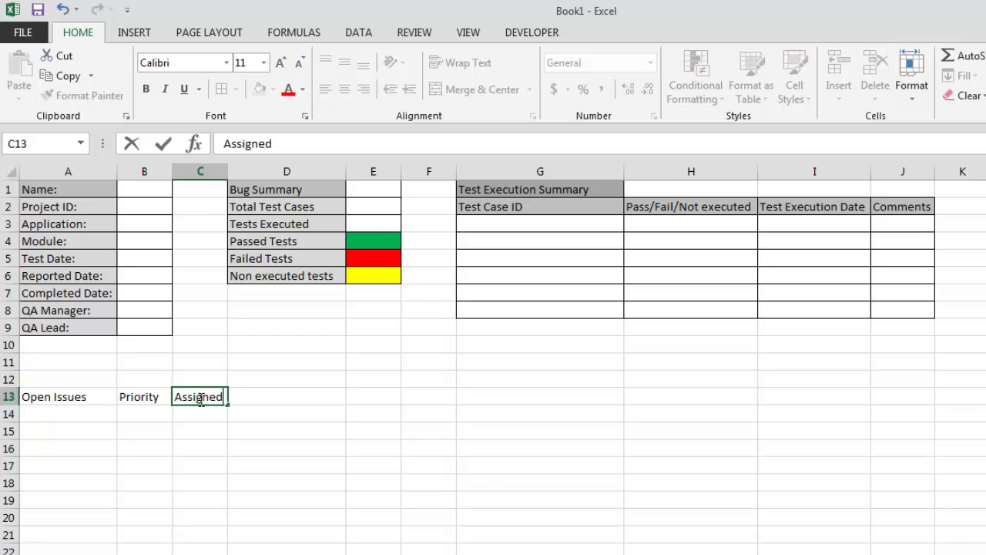
# Step: Enter Test Case ID, Reported Date, Status and Update Date in D13:G13
pyautogui.doubleClick(244, 399)
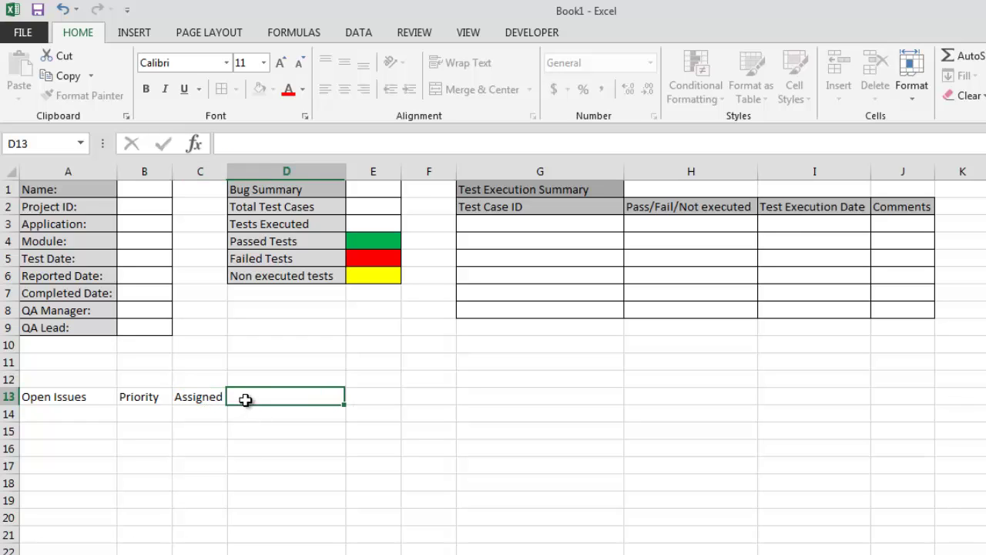
pyautogui.write('Tes')
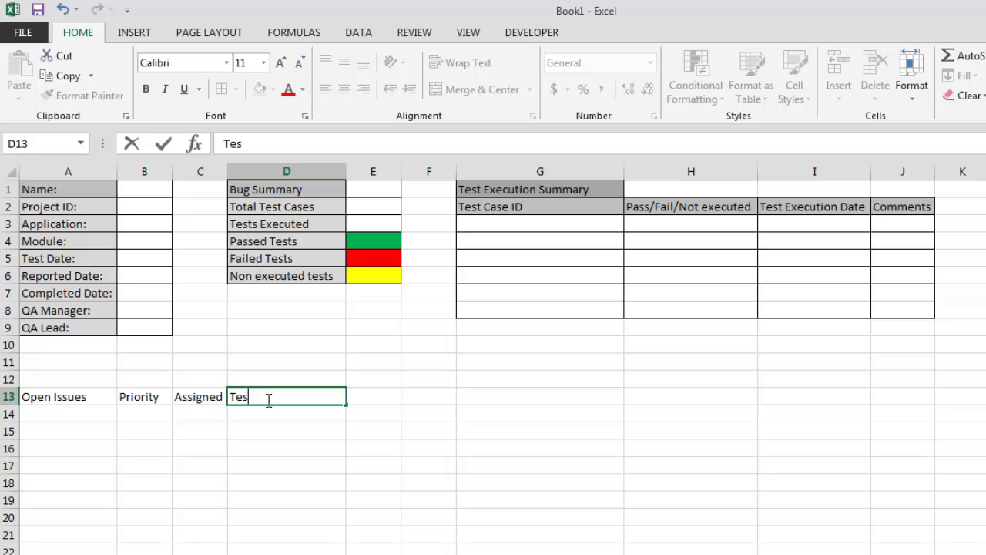
pyautogui.write('t Casa')
pyautogui.write(' ID')
pyautogui.press('Tab')
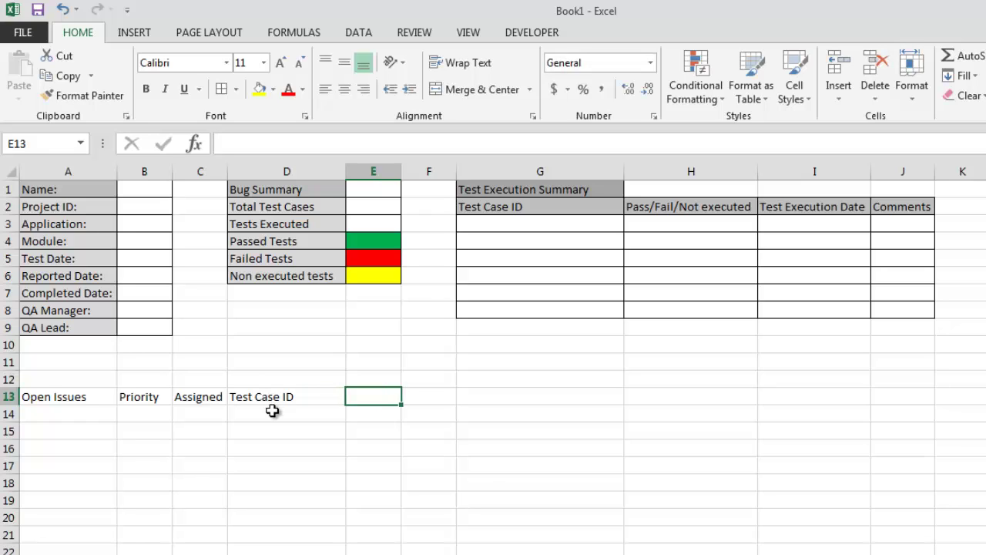
pyautogui.write('Re')
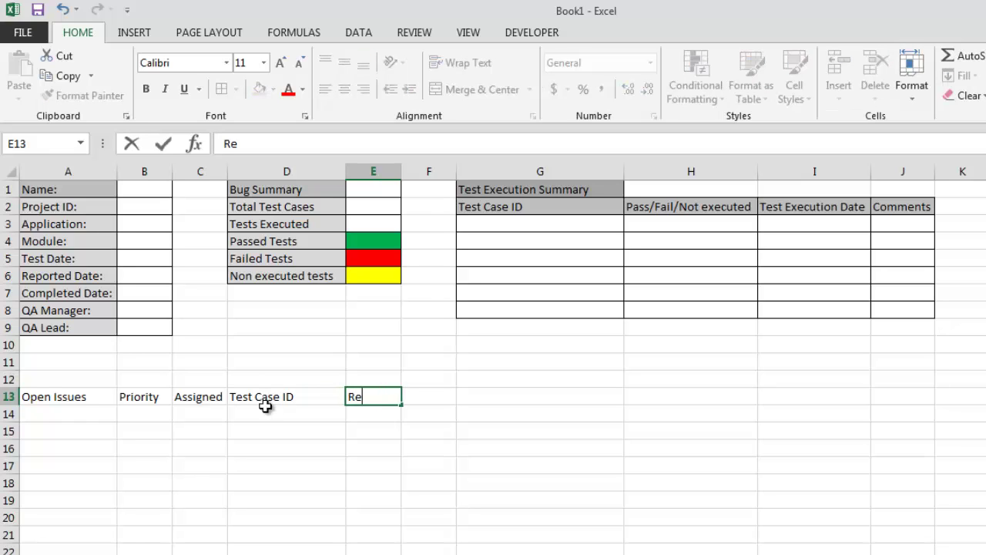
pyautogui.write('po')
pyautogui.press('BackSpace')
pyautogui.write('ported')
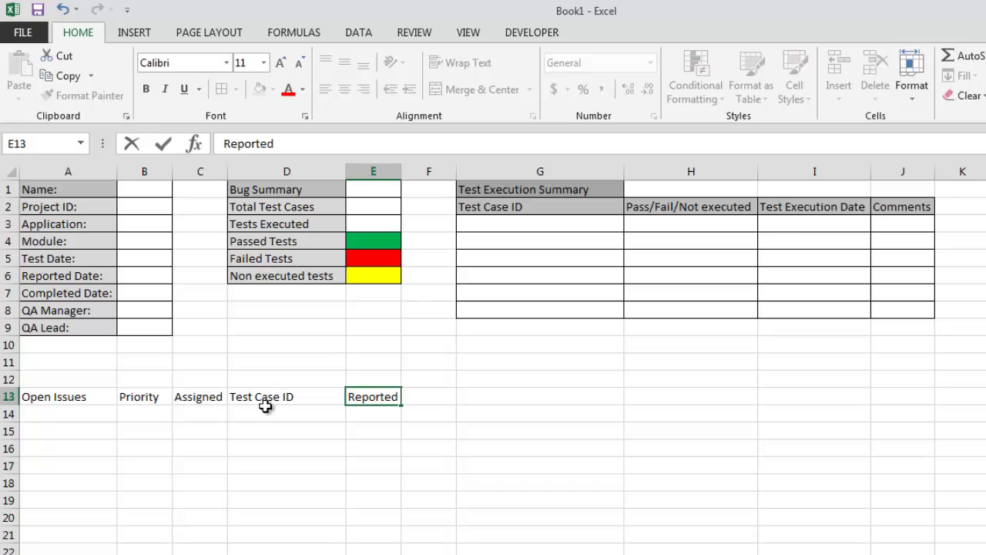
pyautogui.write(' Date')
pyautogui.press('Tab')
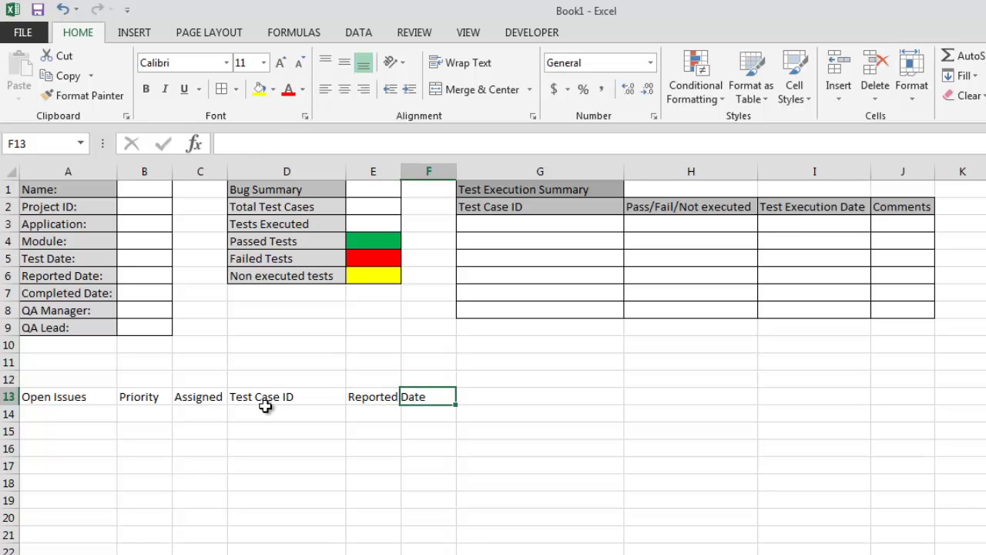
pyautogui.write('S')
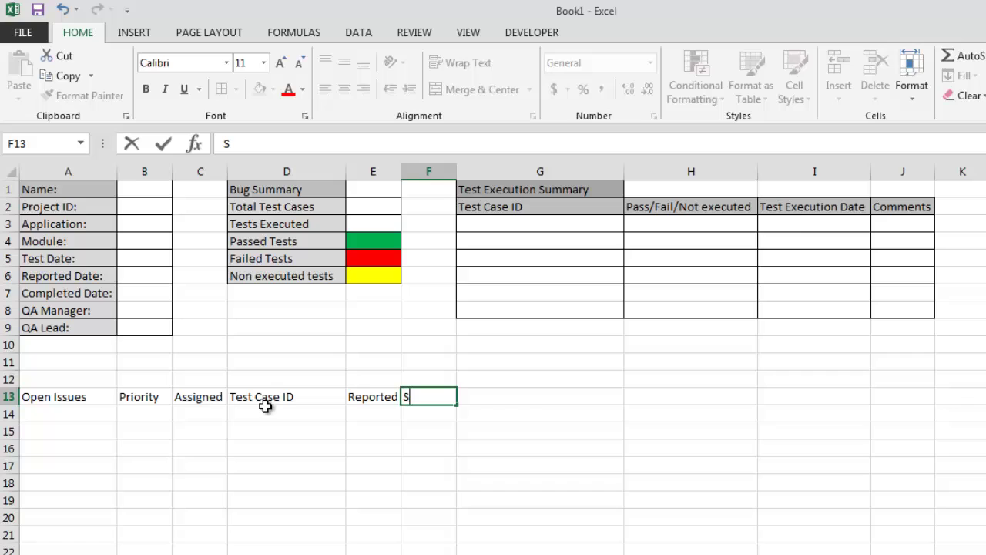
pyautogui.write('tatus')
pyautogui.press('Tab')
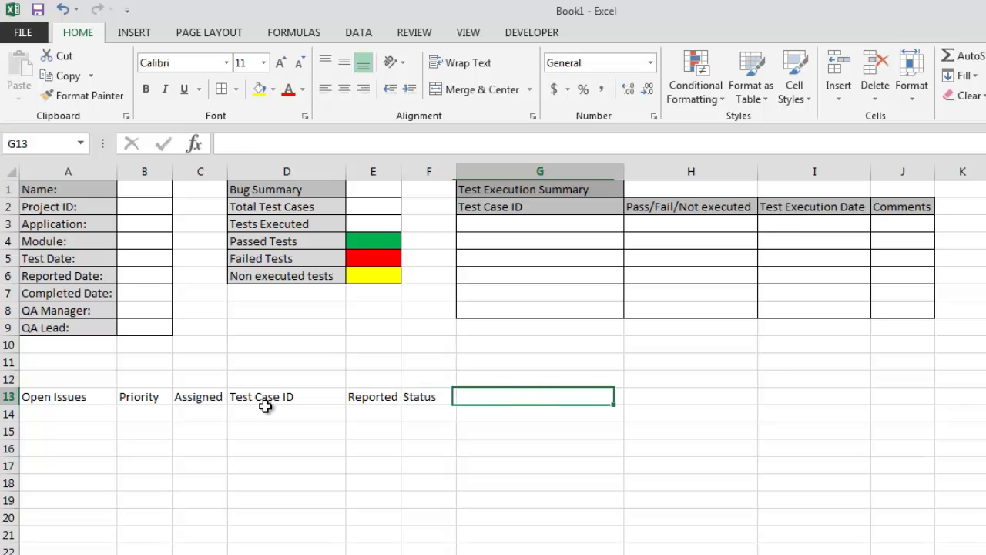
pyautogui.write('Update Da')
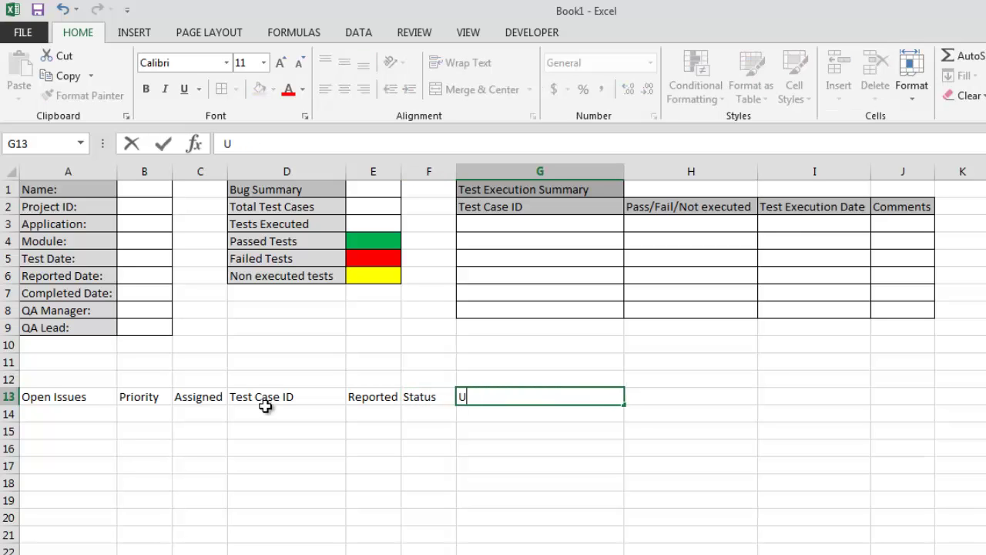
pyautogui.write('te')
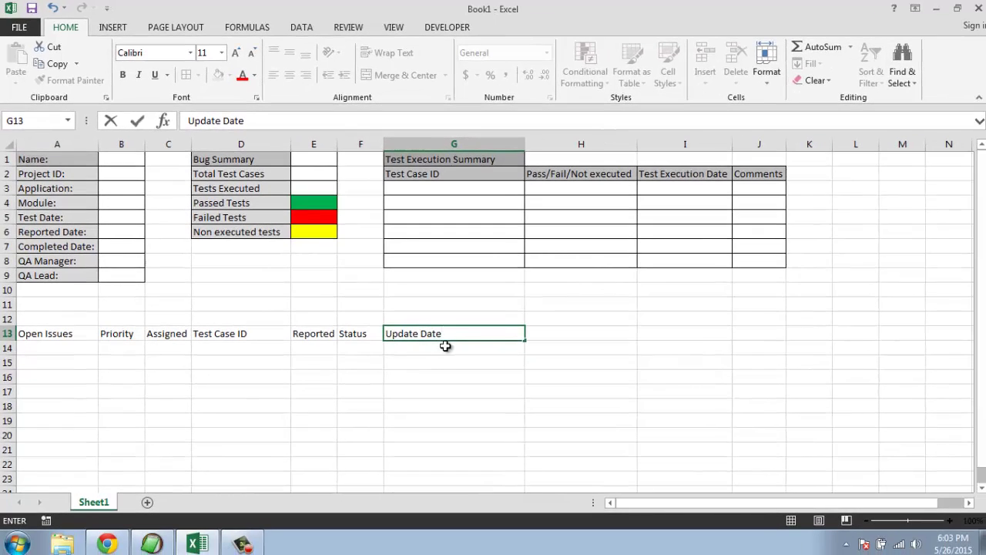
# Step: Give the Open Issues header row A13:G13 a blue-grey fill and All Borders
pyautogui.click(529, 337)
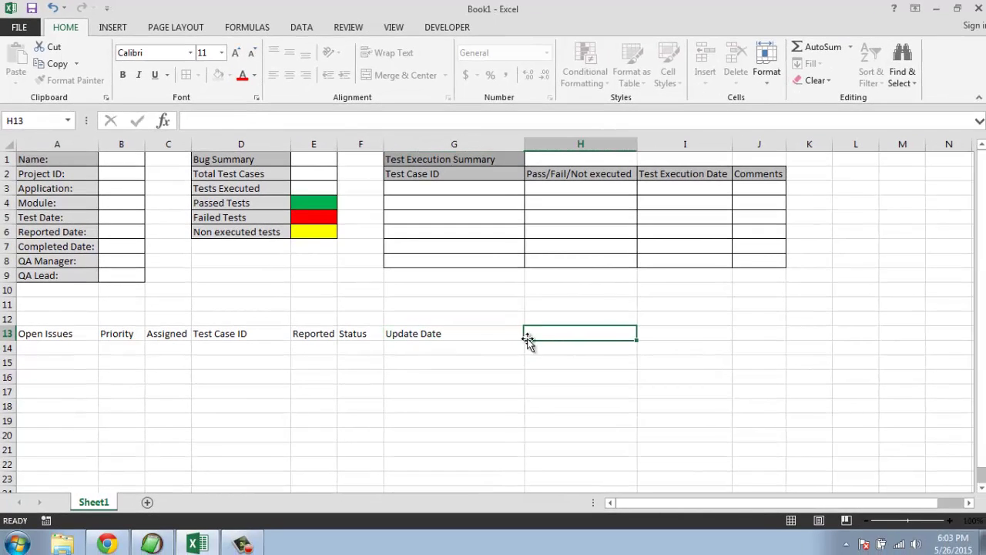
pyautogui.click(520, 335)
pyautogui.moveTo(521, 335); pyautogui.dragTo(60, 333)
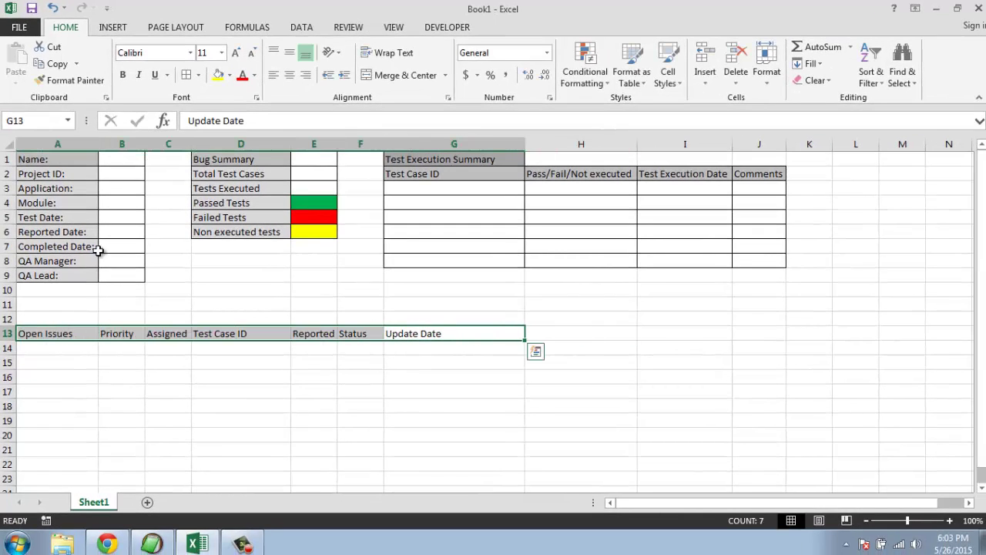
pyautogui.click(230, 74)
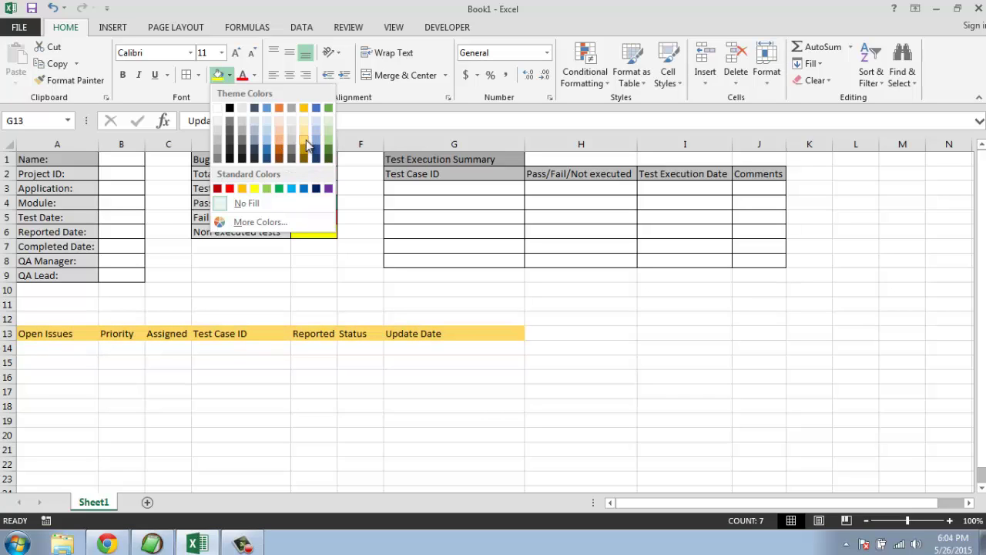
pyautogui.click(255, 139)
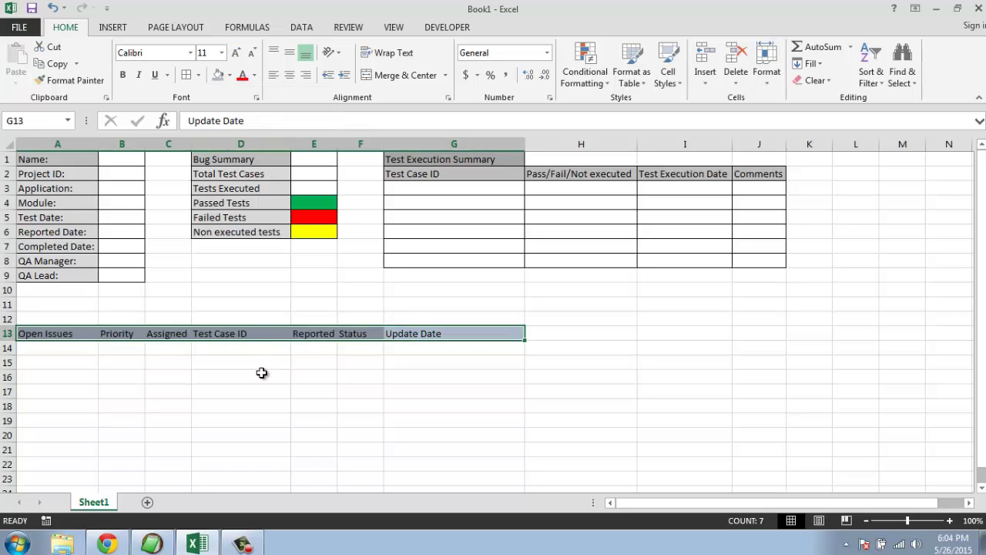
pyautogui.click(260, 362)
pyautogui.moveTo(502, 332); pyautogui.dragTo(55, 334)
pyautogui.click(184, 75)
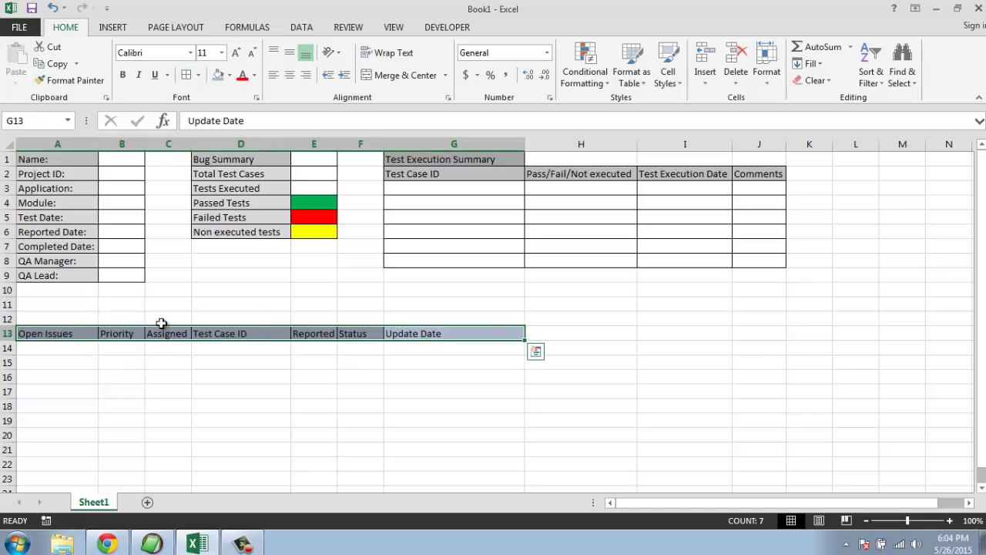
pyautogui.click(132, 363)
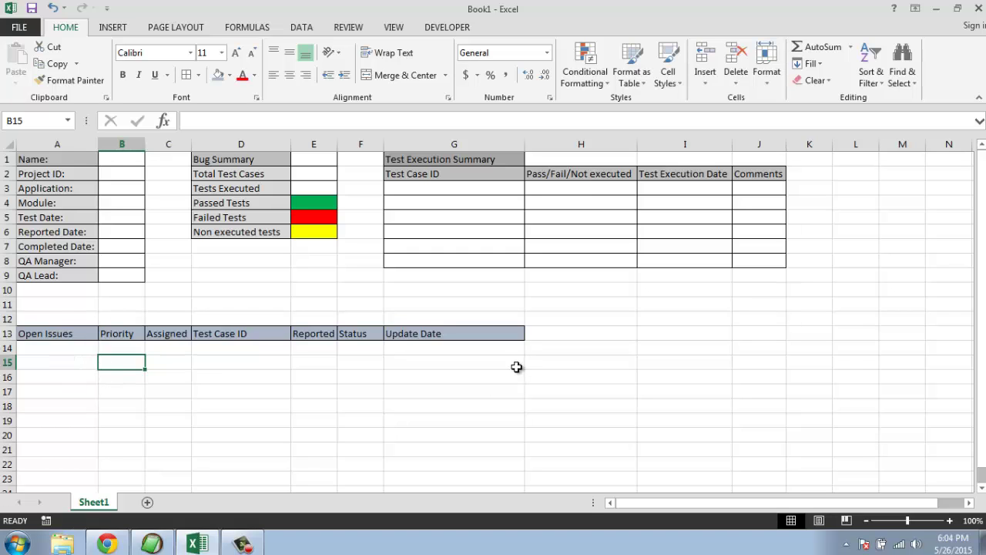
# Step: Apply All Borders to the empty rows A14:G20 beneath the headers
pyautogui.moveTo(517, 348); pyautogui.dragTo(46, 345)
pyautogui.click(515, 406)
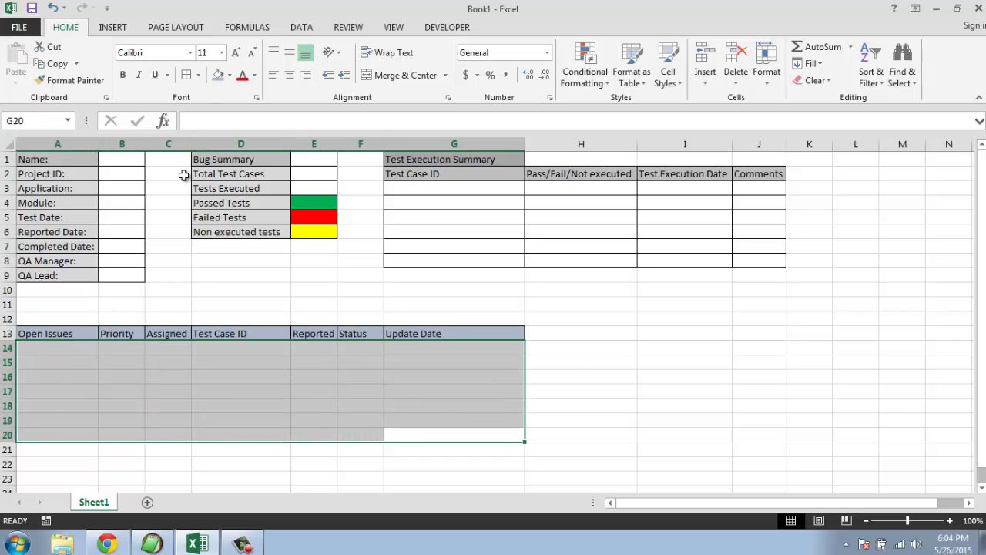
pyautogui.click(187, 75)
pyautogui.click(550, 402)
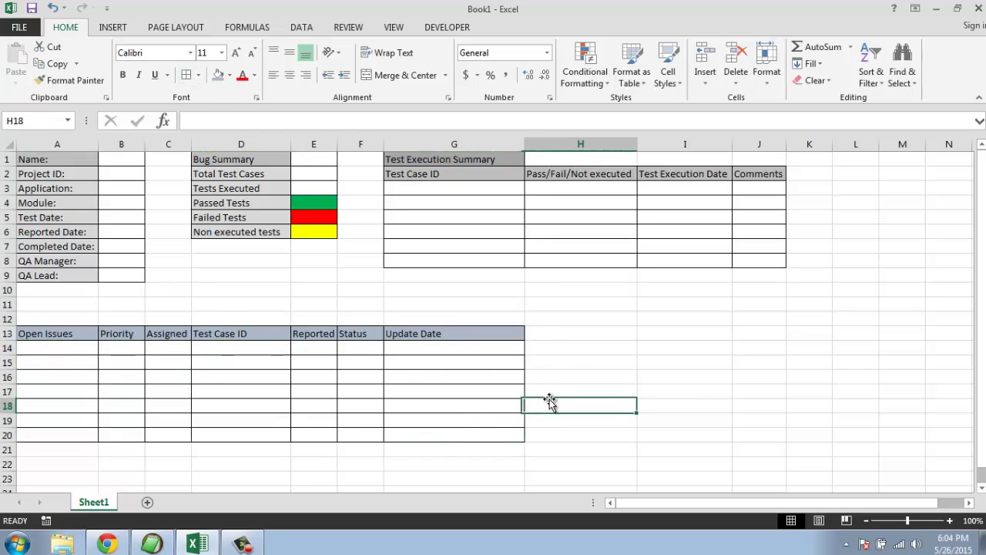
pyautogui.click(709, 347)
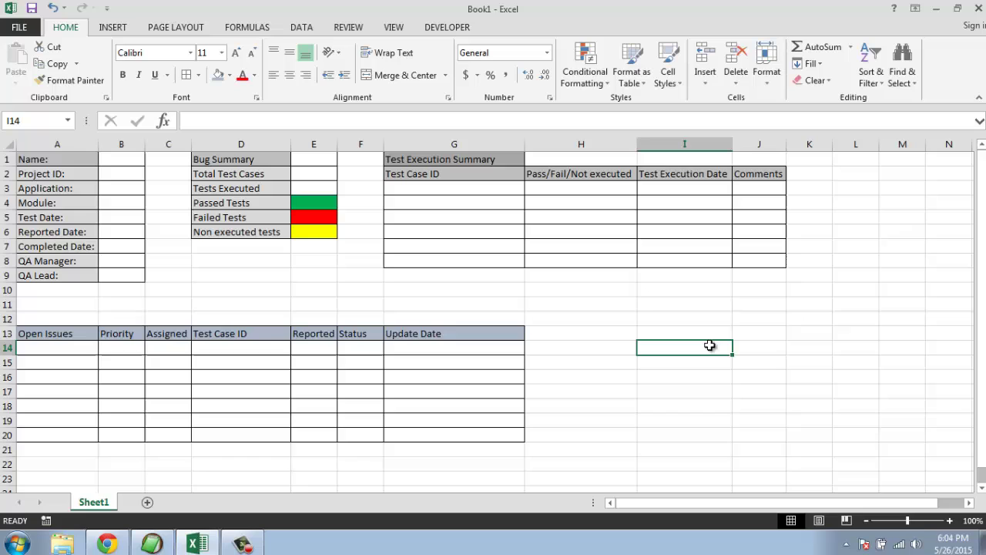
# Step: Enter the headers Closed Issues, Test Case ID and Closure Date in I13:K13
pyautogui.click(582, 333)
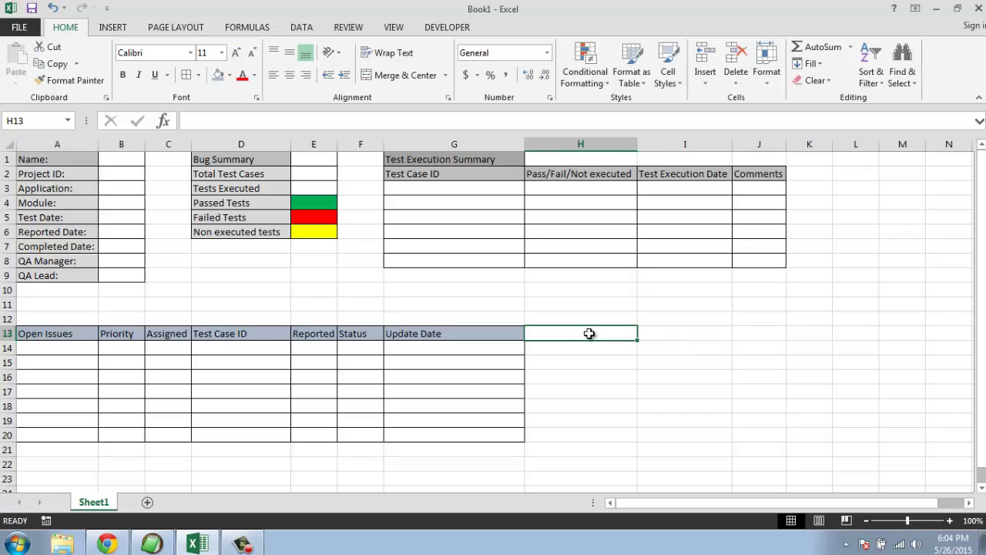
pyautogui.doubleClick(648, 336)
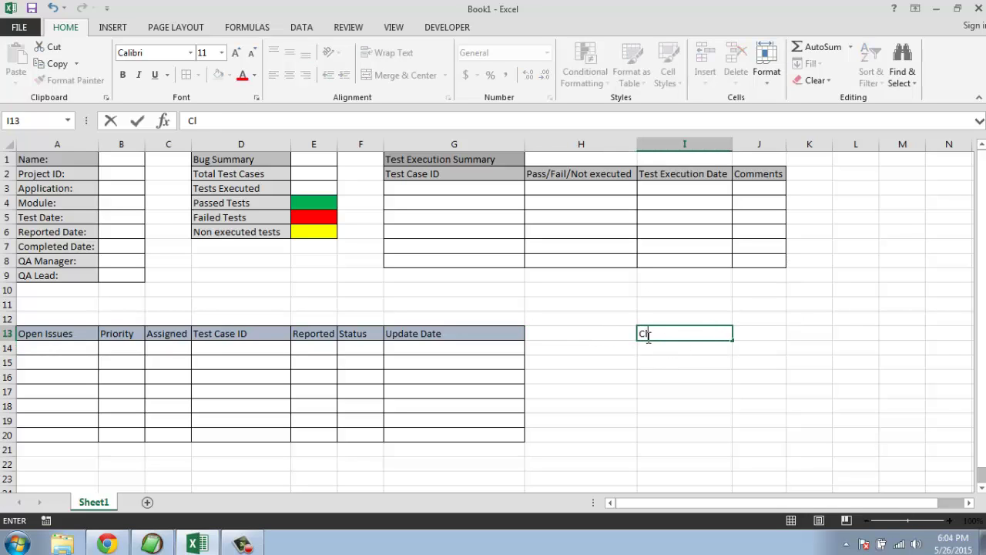
pyautogui.write('Closed IIssues')
pyautogui.press('Tab')
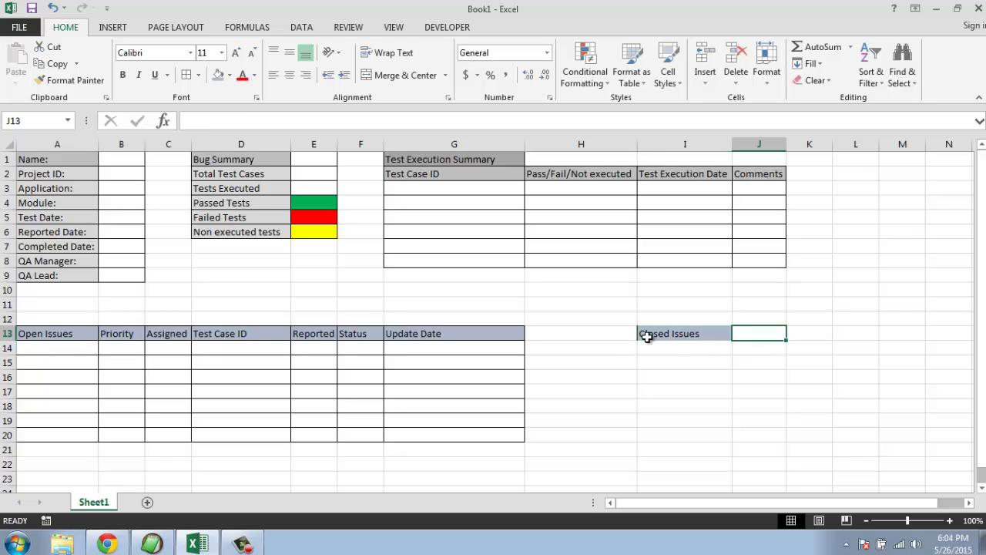
pyautogui.write('Test Case ID')
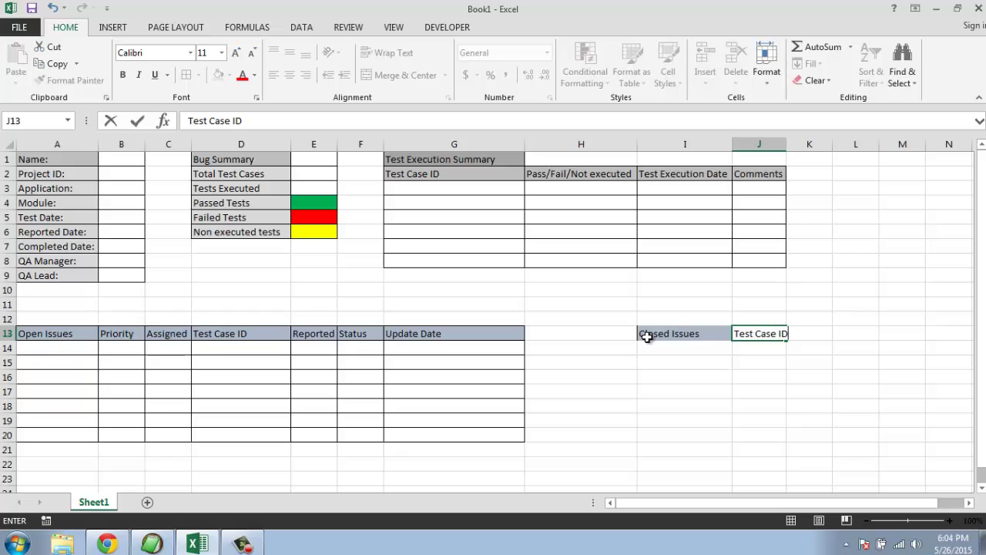
pyautogui.press('Tab')
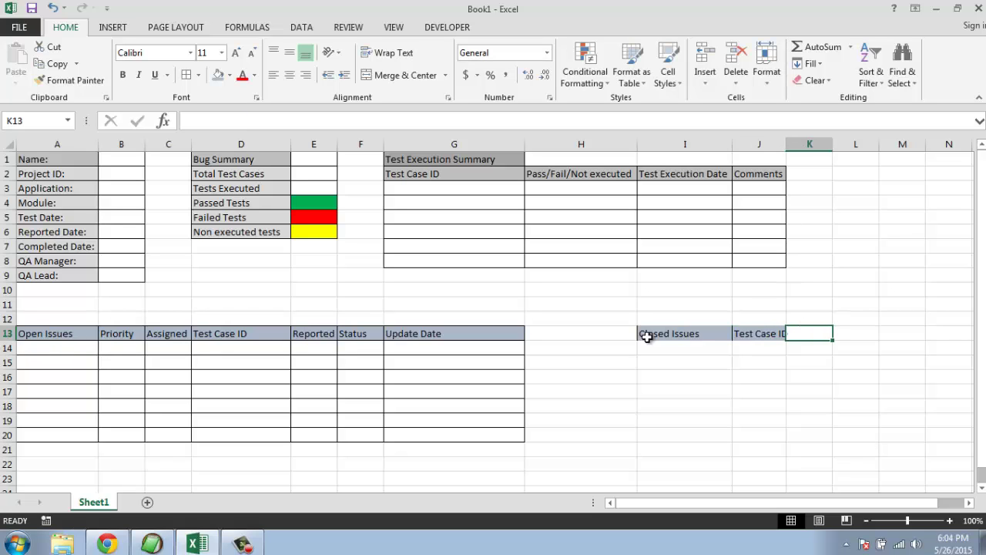
pyautogui.write('Closu')
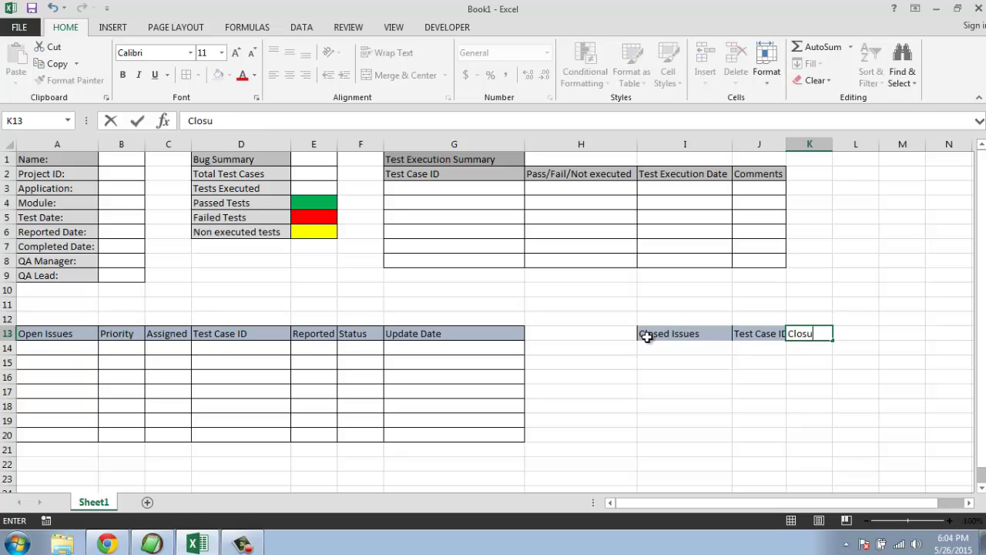
pyautogui.write('re Date')
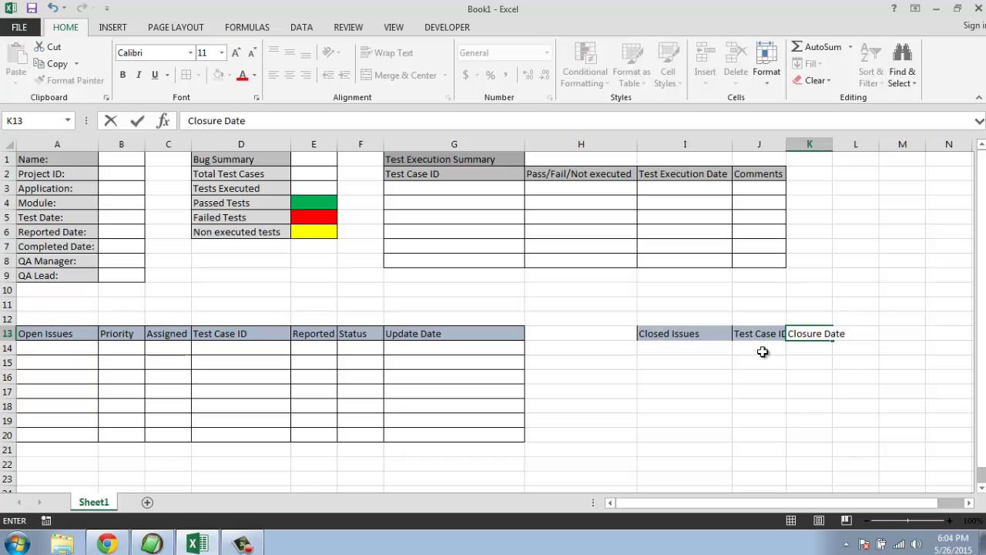
pyautogui.click(763, 352)
# Step: Widen columns J and K to fit and apply All Borders to I14:K20
pyautogui.moveTo(651, 337); pyautogui.dragTo(836, 334)
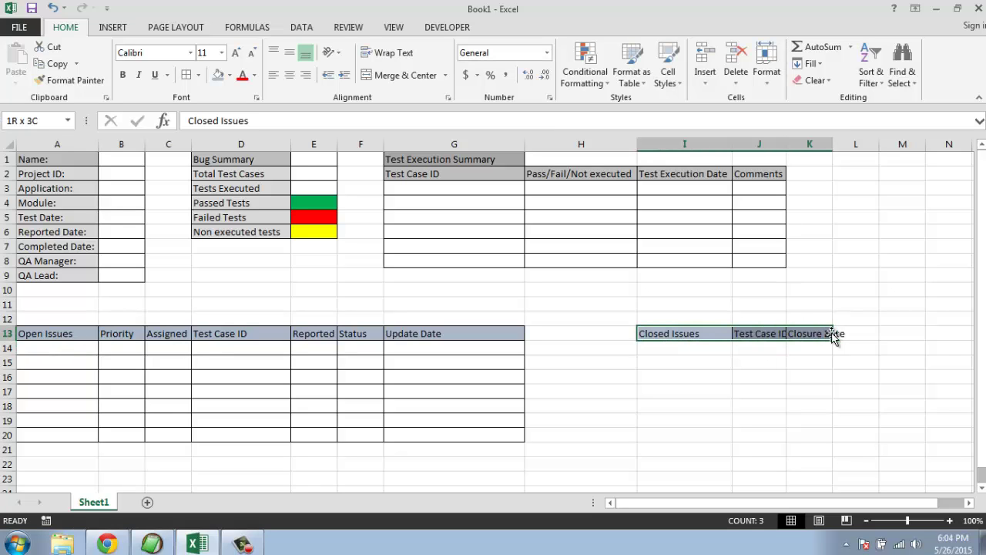
pyautogui.moveTo(835, 139); pyautogui.dragTo(849, 138)
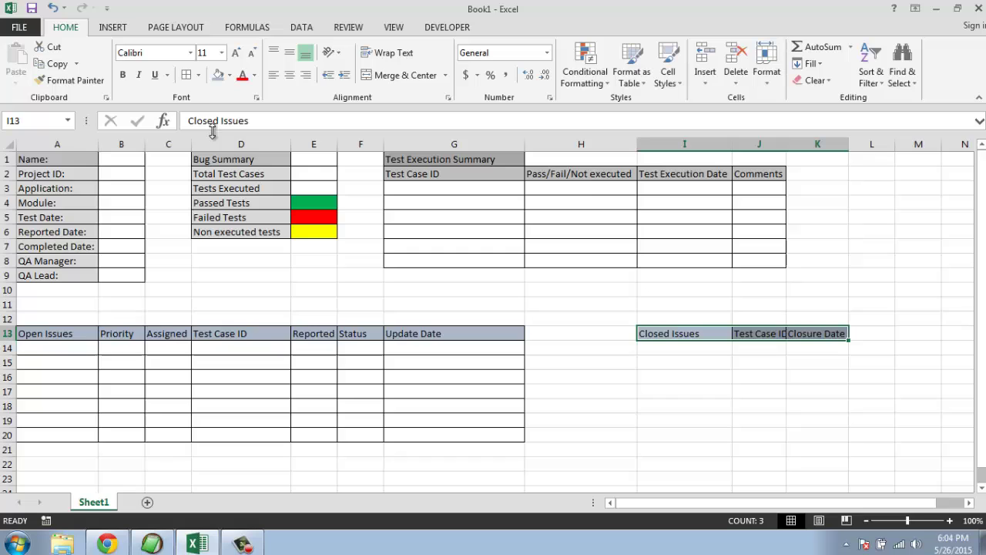
pyautogui.moveTo(647, 348); pyautogui.dragTo(828, 432)
pyautogui.click(186, 75)
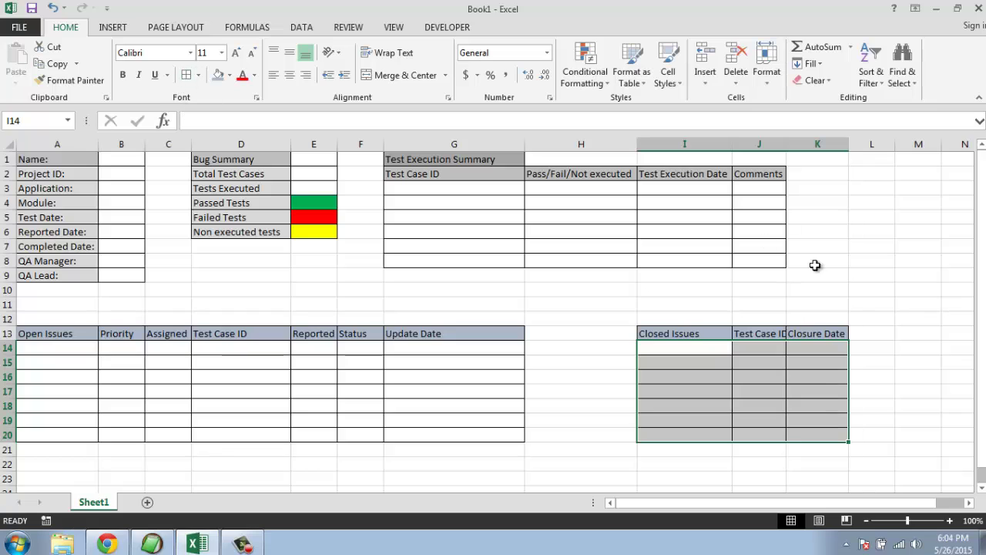
pyautogui.moveTo(786, 144); pyautogui.dragTo(791, 144)
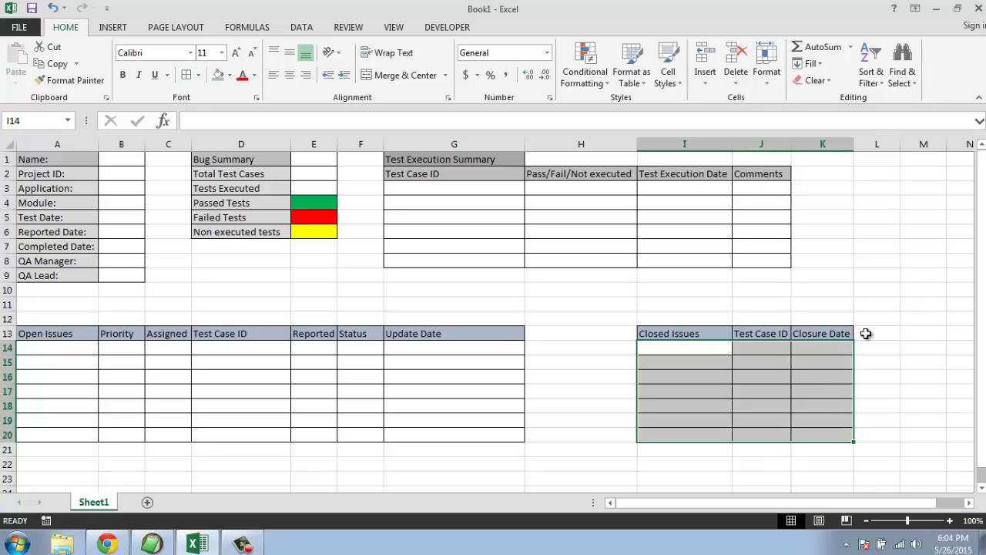
pyautogui.click(867, 335)
# Step: Save the workbook with Ctrl+S and return to the sheet
pyautogui.hotkey('ctrl', 's')
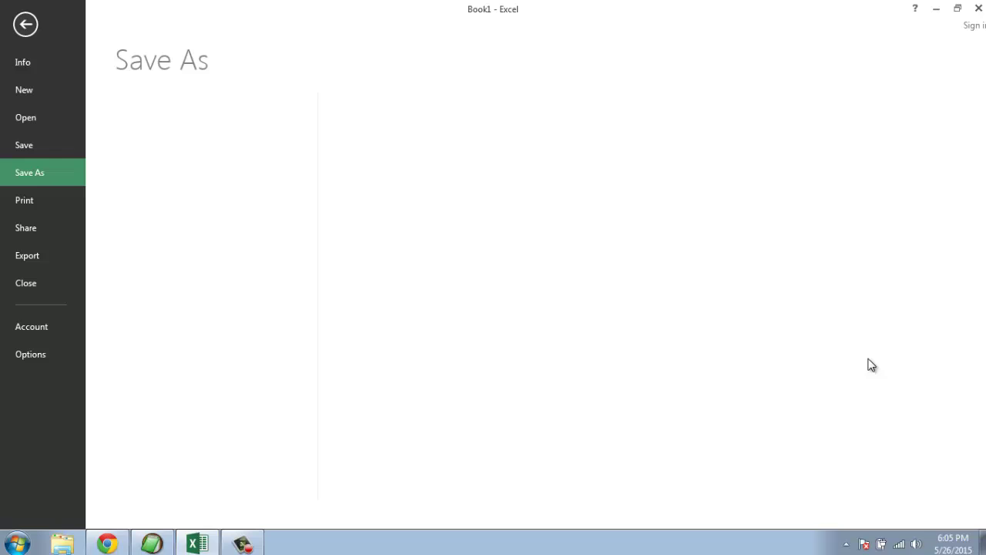
pyautogui.click(26, 24)
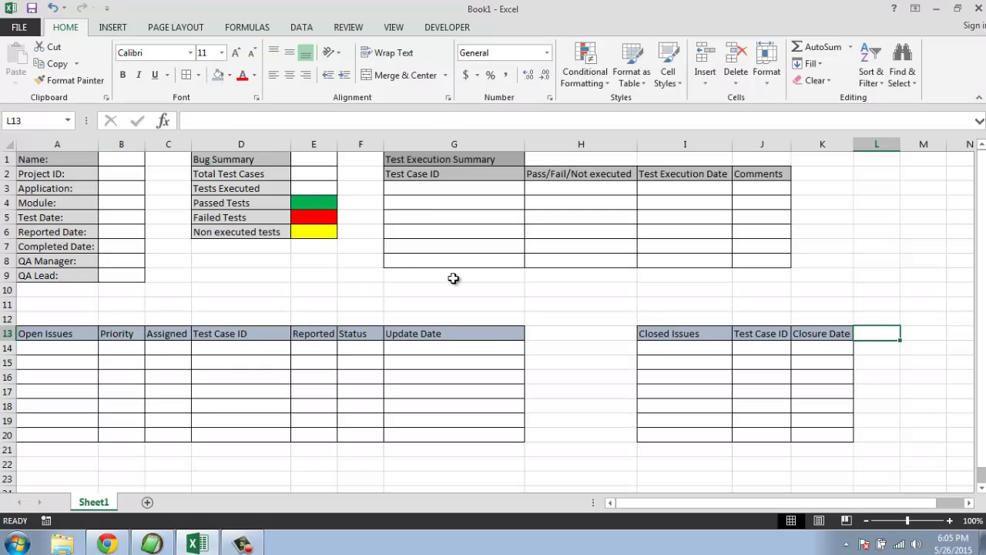
pyautogui.click(592, 340)
pyautogui.click(778, 291)
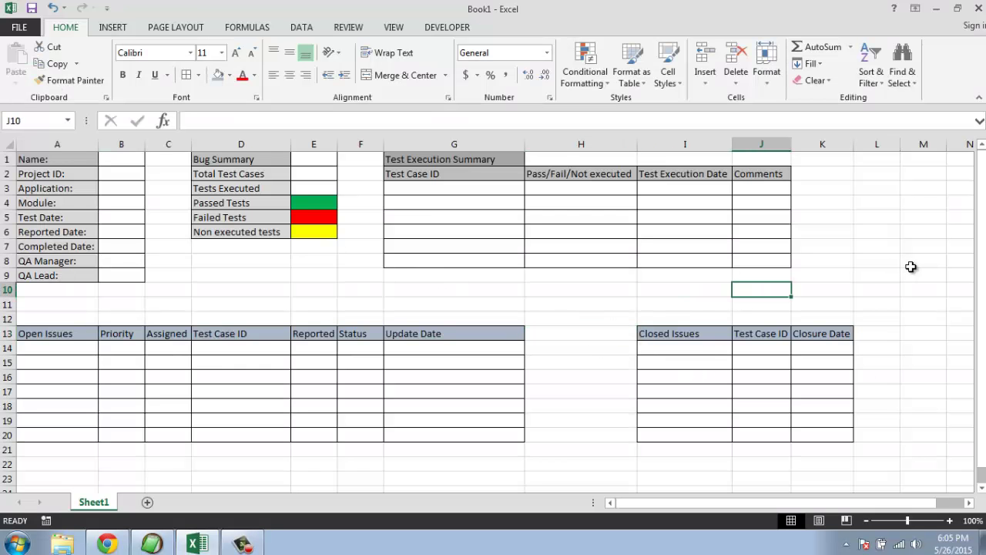
# Step: Enter the heading Coming weeks Priorties in A23 and Project ID in A24
pyautogui.scroll(-3, 910, 267)
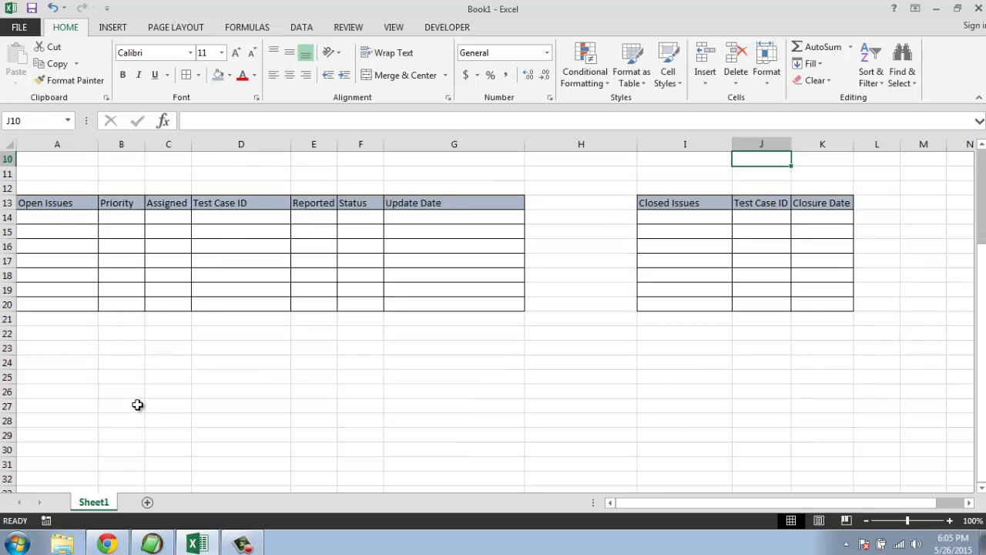
pyautogui.click(66, 350)
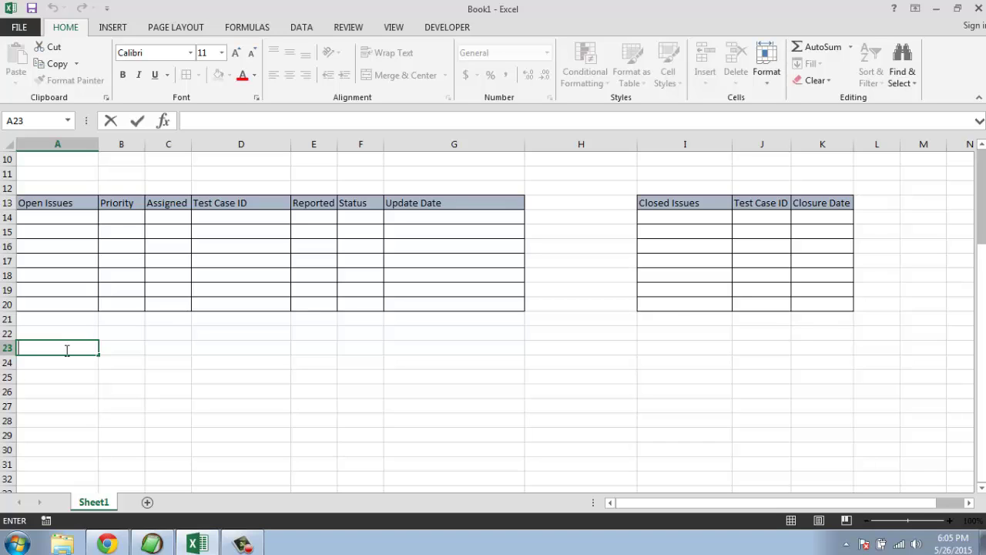
pyautogui.write('Coming weeks')
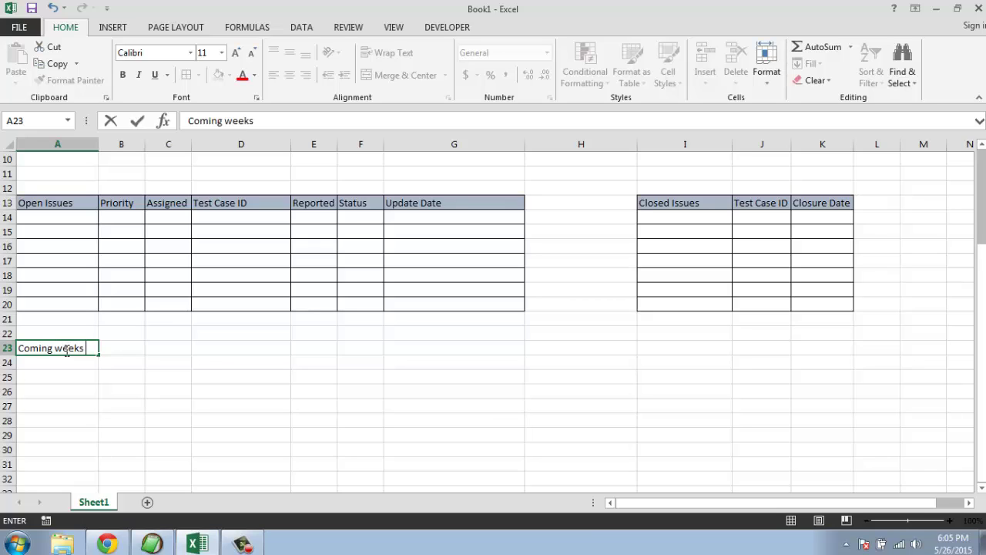
pyautogui.write(' Priorties')
pyautogui.press('Tab')
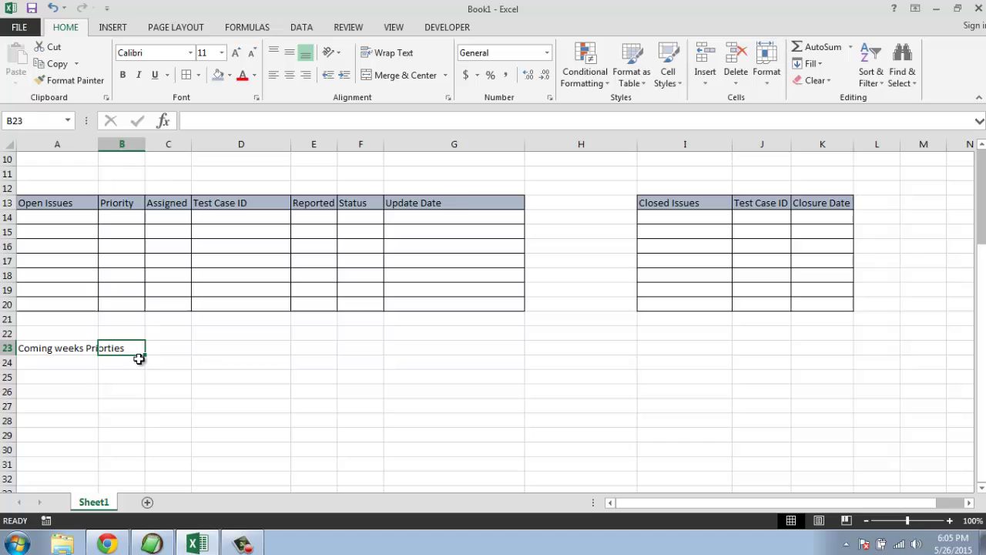
pyautogui.doubleClick(61, 362)
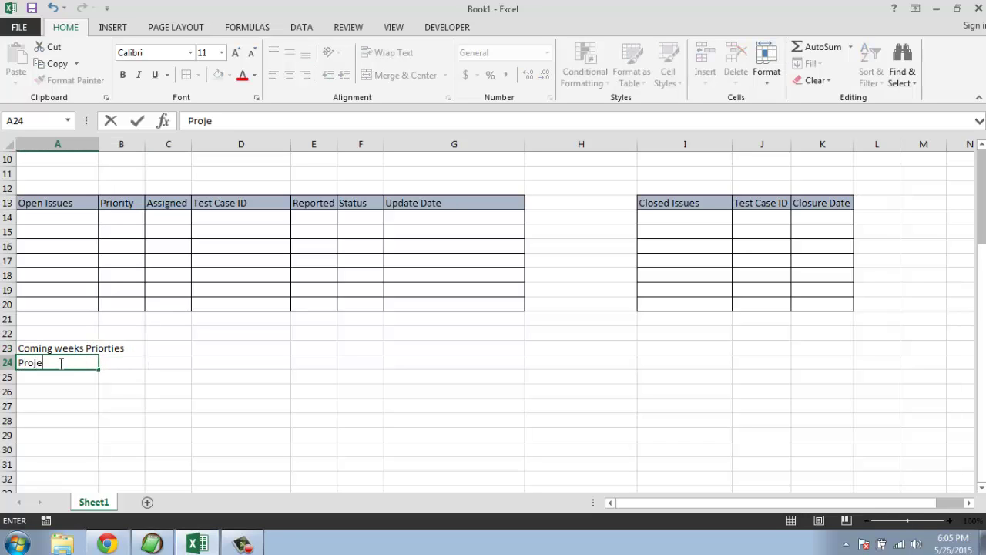
pyautogui.write('Project ID')
pyautogui.click(51, 377)
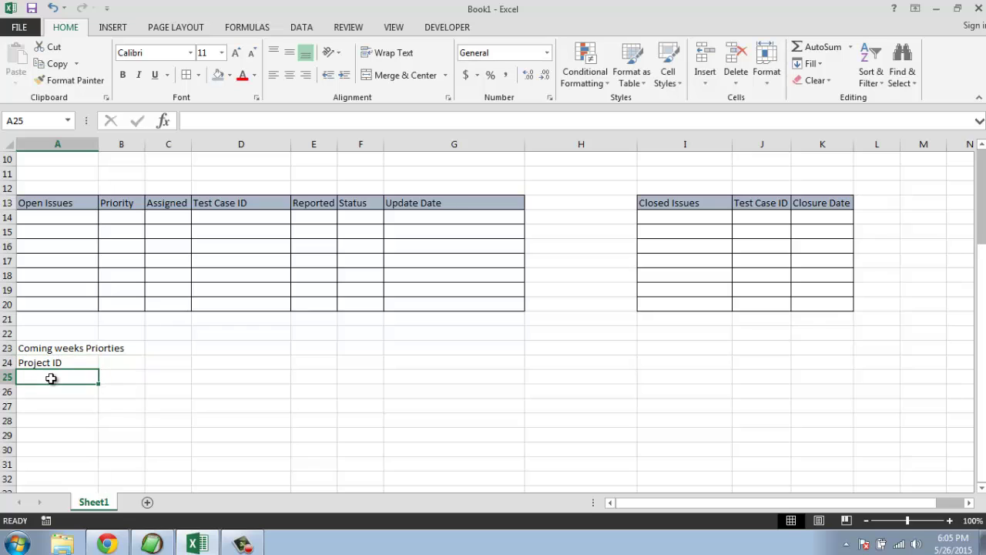
# Step: Enter Total Tests to cover, Scheduled Date and Release Date in A25:A27
pyautogui.doubleClick(51, 377)
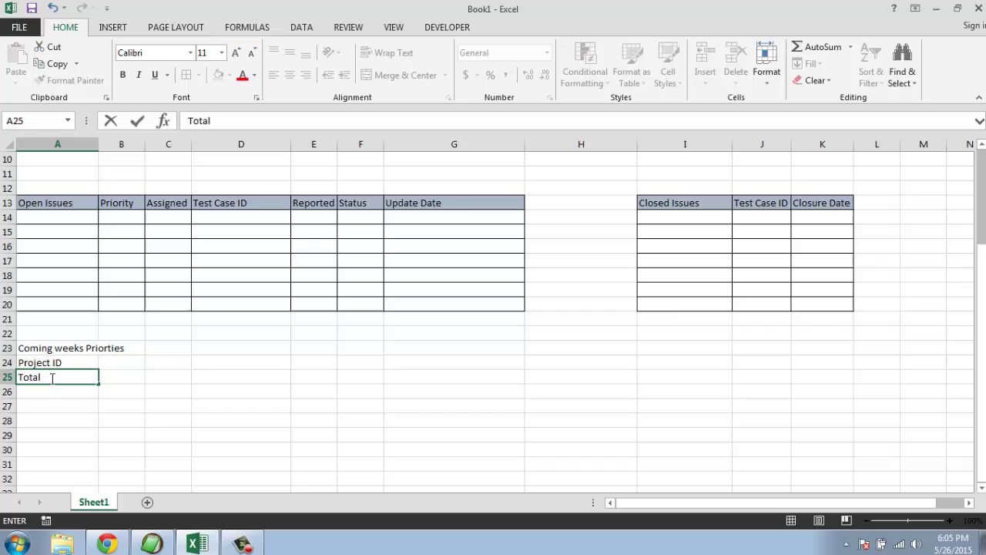
pyautogui.write('R')
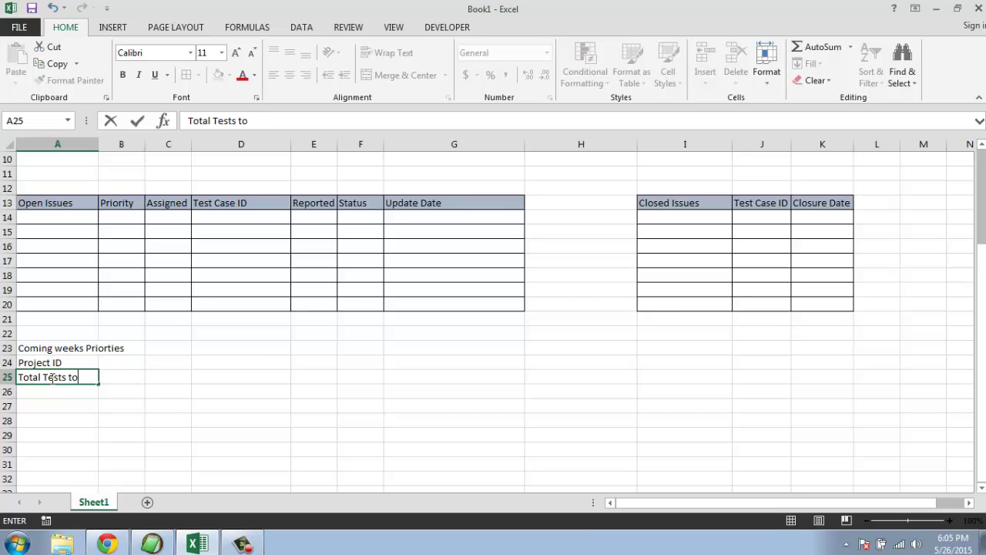
pyautogui.write('ver')
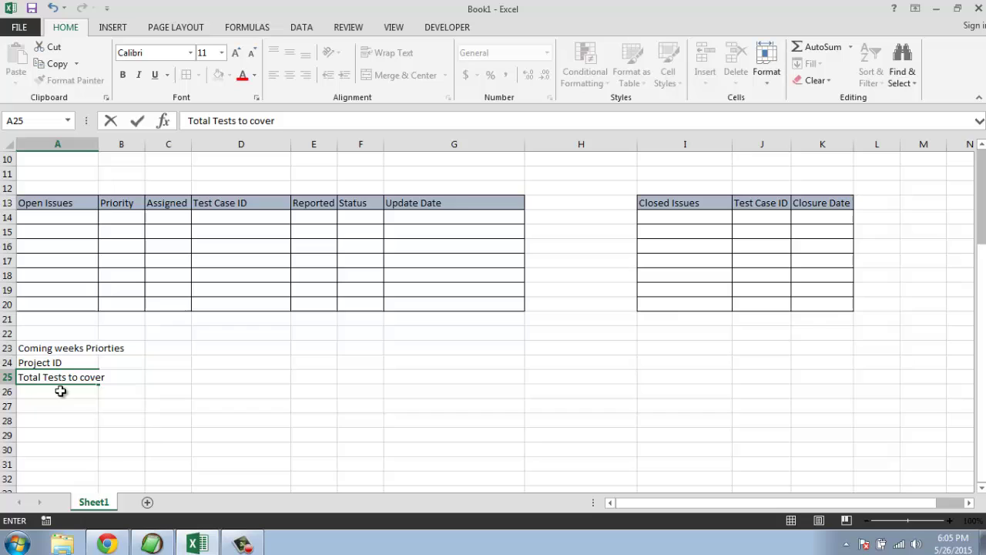
pyautogui.click(61, 391)
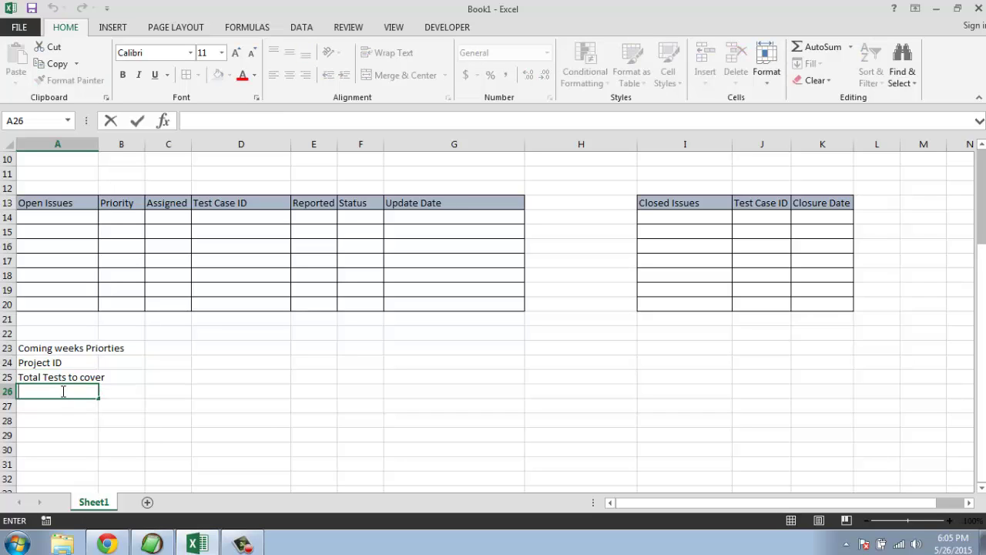
pyautogui.write('Scheduled Date')
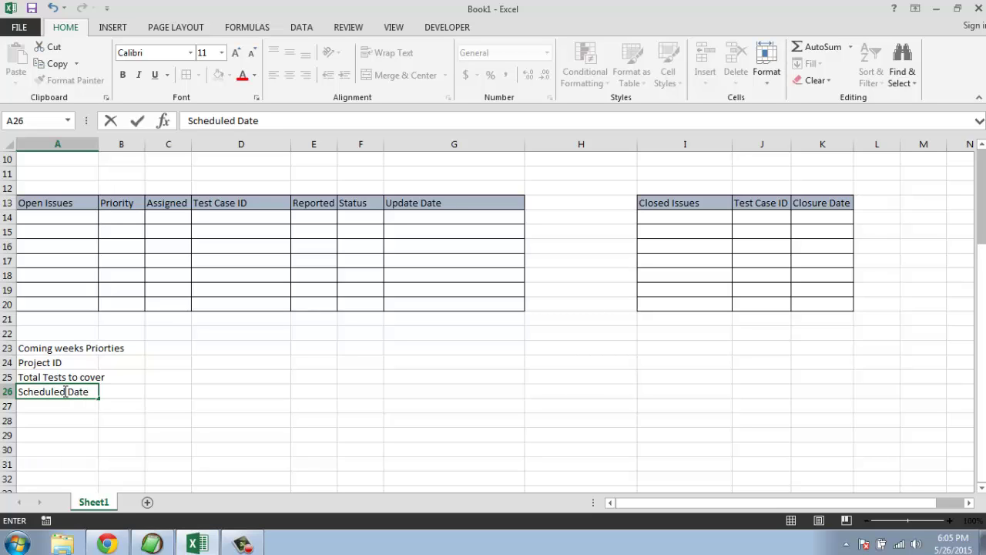
pyautogui.click(66, 406)
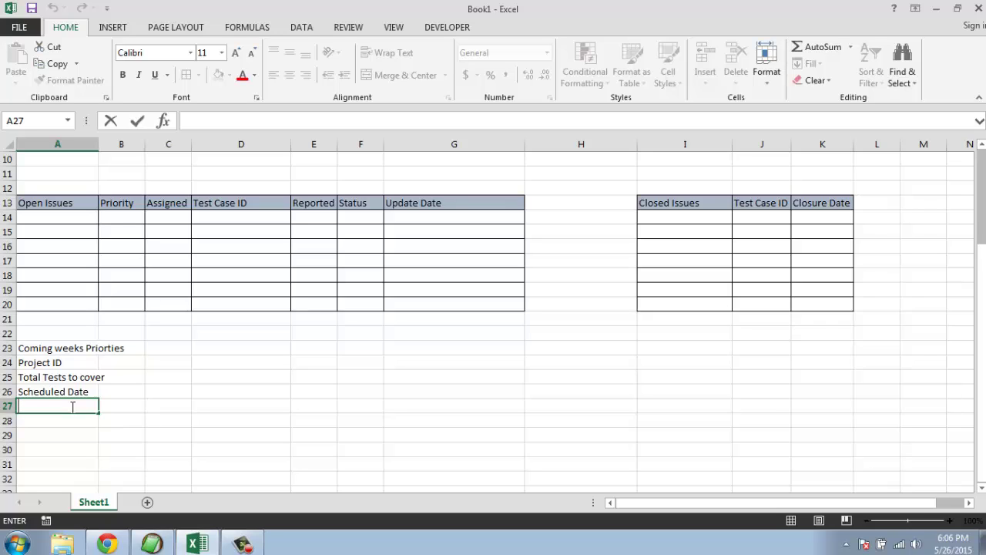
pyautogui.write('Release Date')
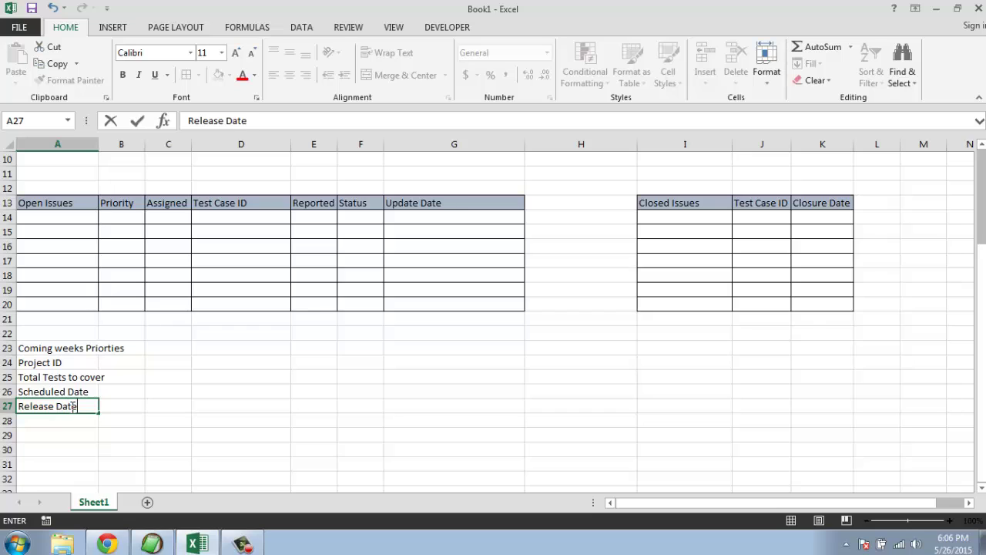
pyautogui.moveTo(128, 398); pyautogui.dragTo(97, 380)
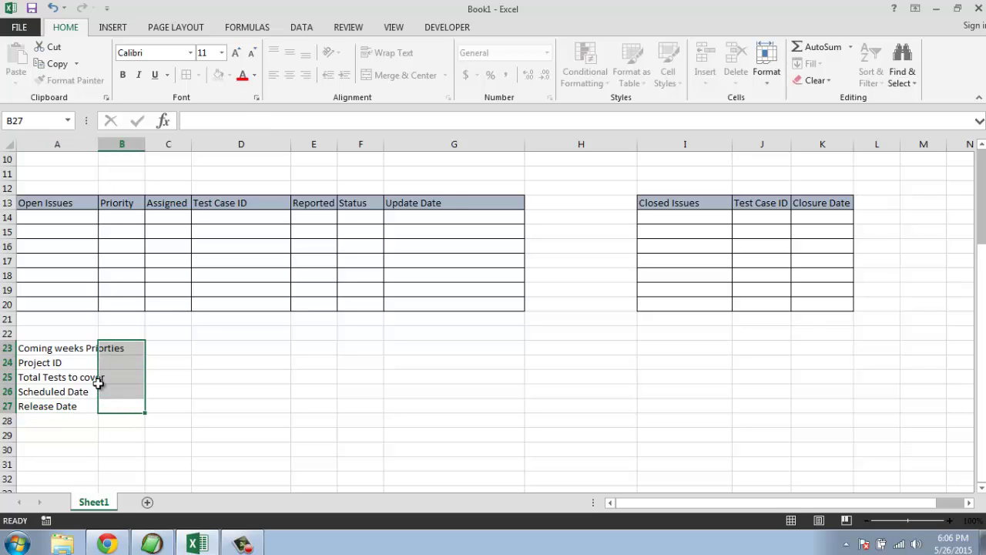
pyautogui.click(81, 393)
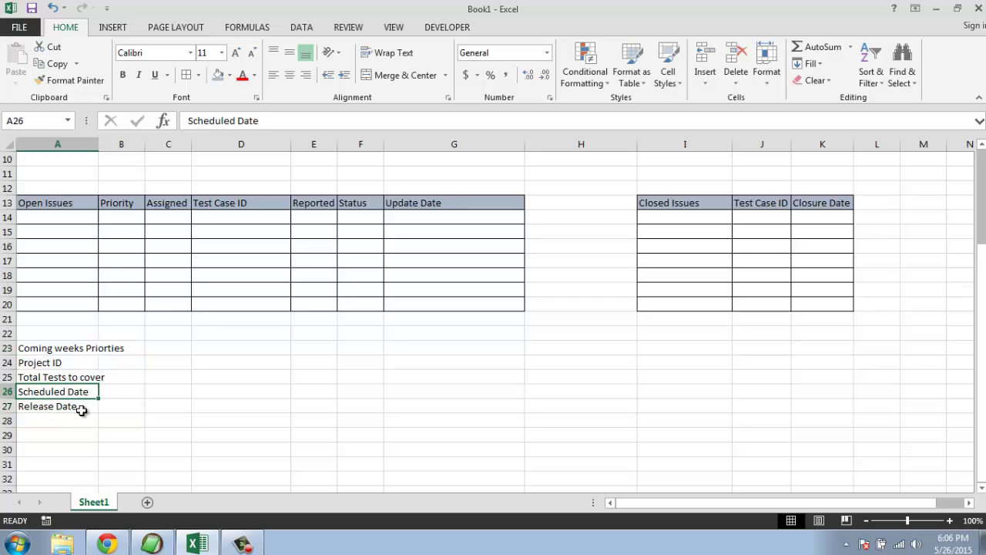
# Step: Autofit column A, border A23:A27 and fill the A23 title blue-grey
pyautogui.doubleClick(99, 144)
pyautogui.moveTo(106, 408); pyautogui.dragTo(88, 352)
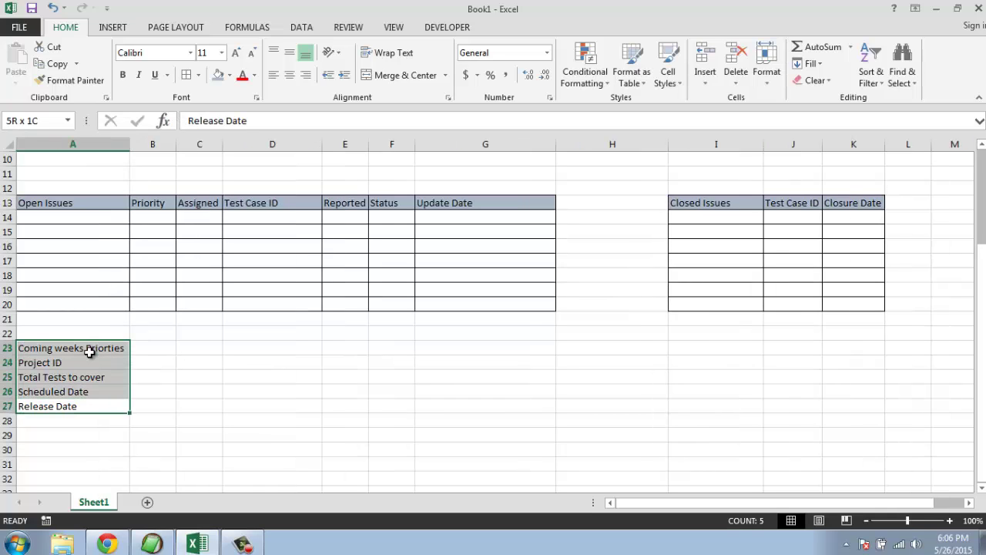
pyautogui.click(186, 75)
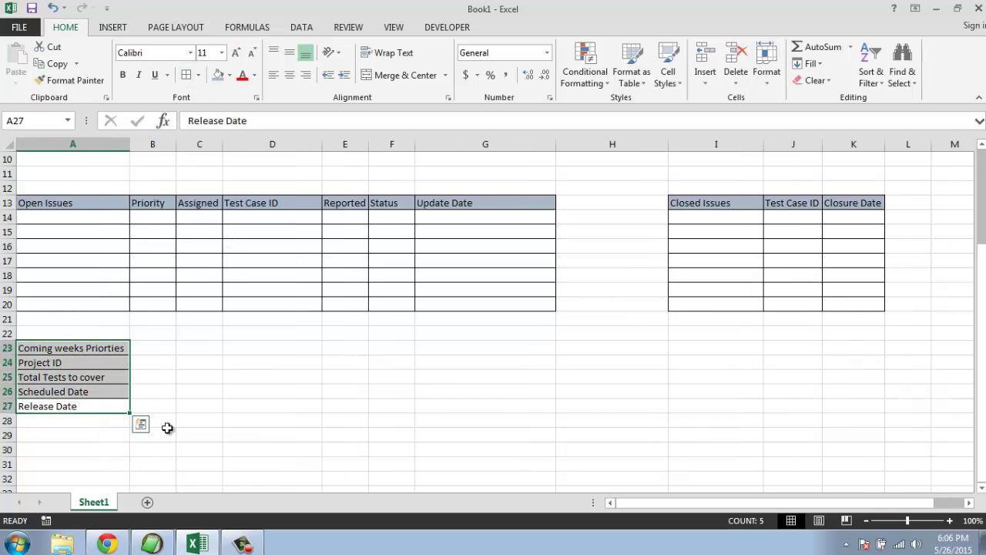
pyautogui.click(166, 396)
pyautogui.click(127, 349)
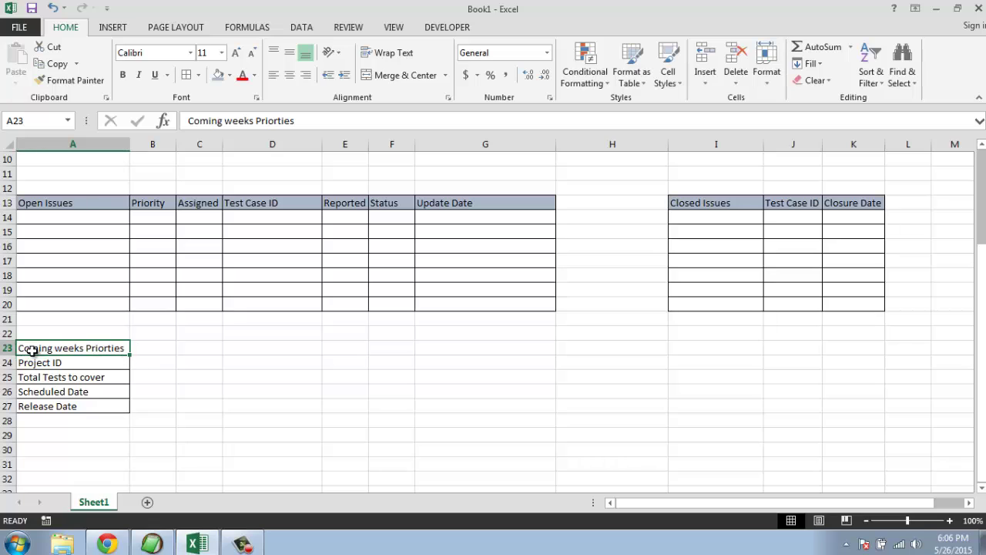
pyautogui.click(218, 75)
# Step: Apply All Borders to B23:B27 beside the labels
pyautogui.click(141, 409)
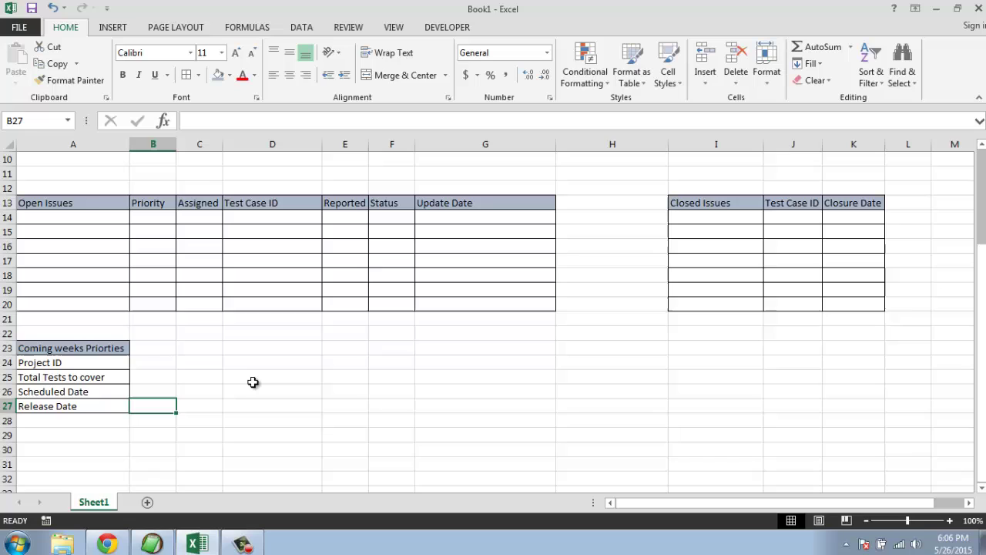
pyautogui.moveTo(145, 347); pyautogui.dragTo(152, 403)
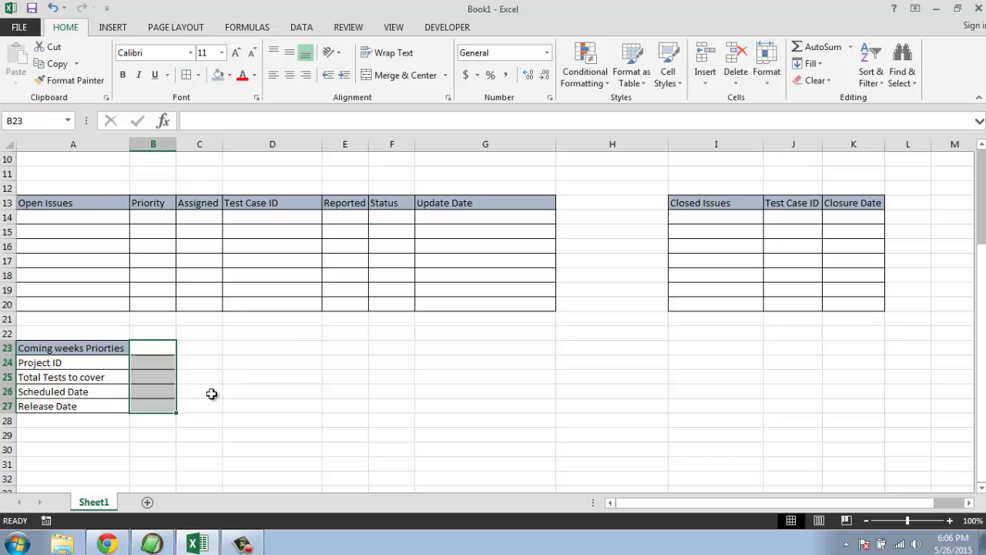
pyautogui.click(309, 376)
pyautogui.moveTo(192, 346); pyautogui.dragTo(193, 400)
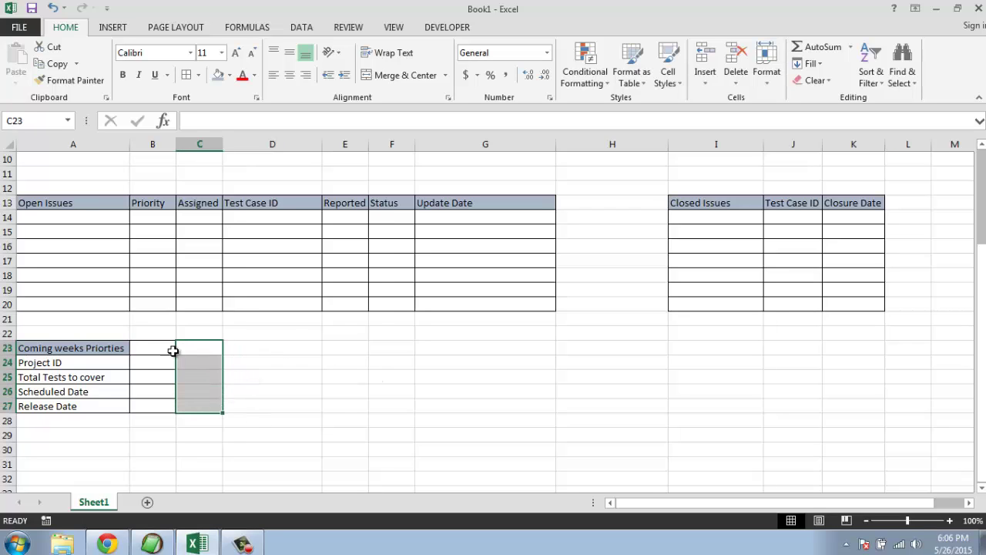
pyautogui.click(258, 391)
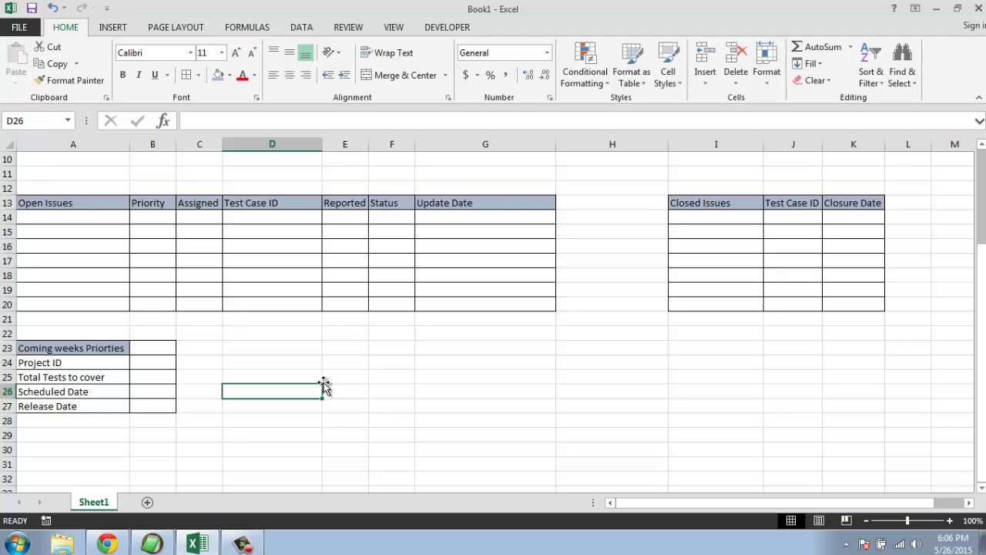
# Step: Enter Upcoming Tasks in D23, then Project ID, Scheduled tasks and Date of release in D24:D26
pyautogui.click(266, 349)
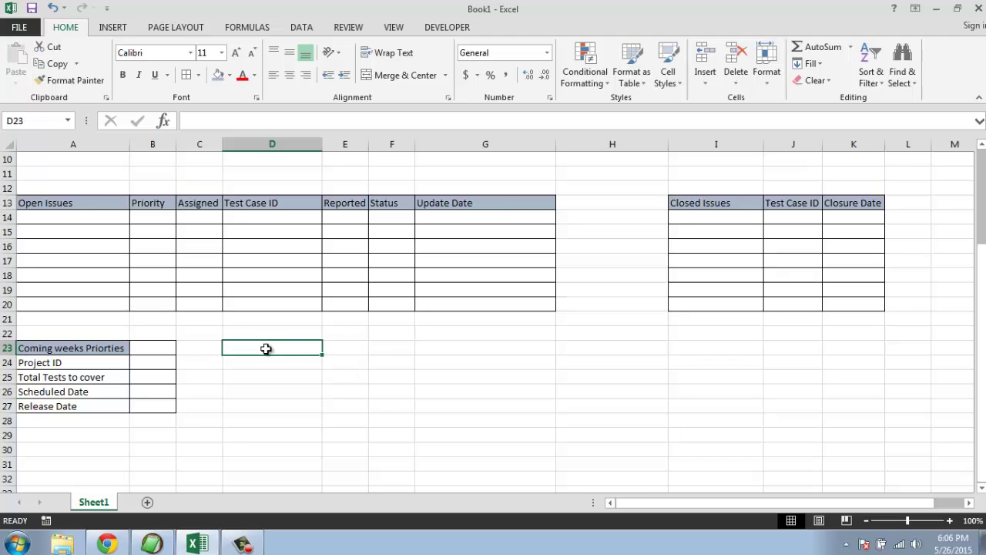
pyautogui.write('Up')
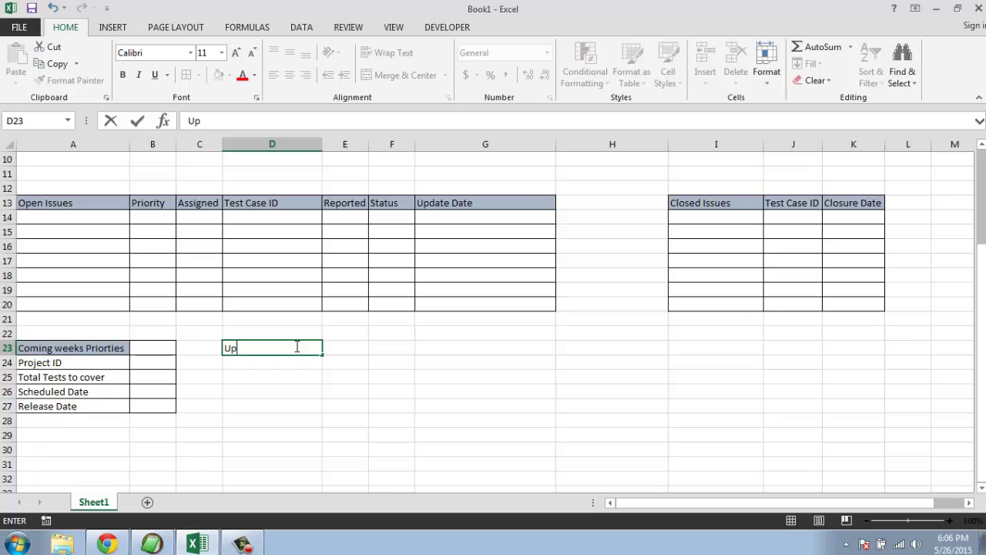
pyautogui.write('coming Tasks')
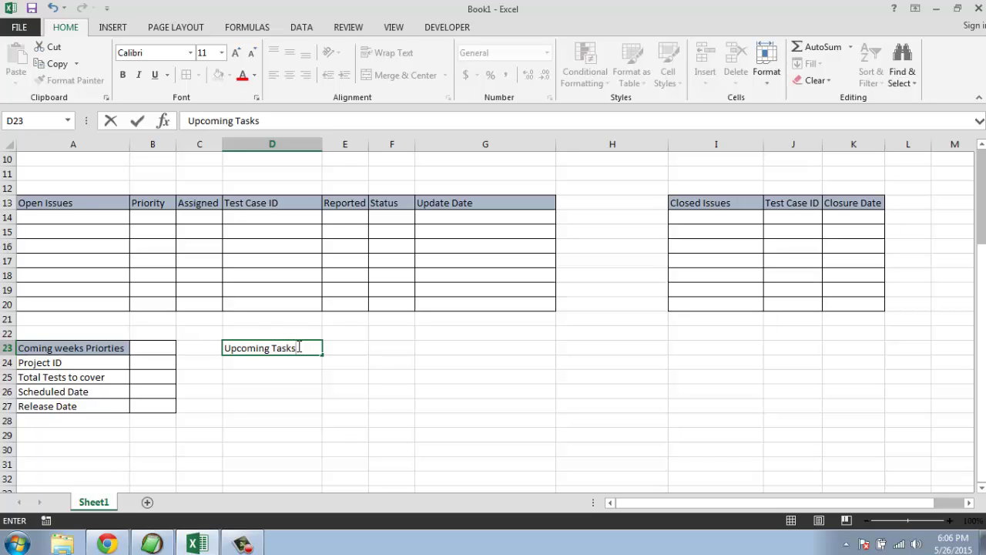
pyautogui.click(293, 364)
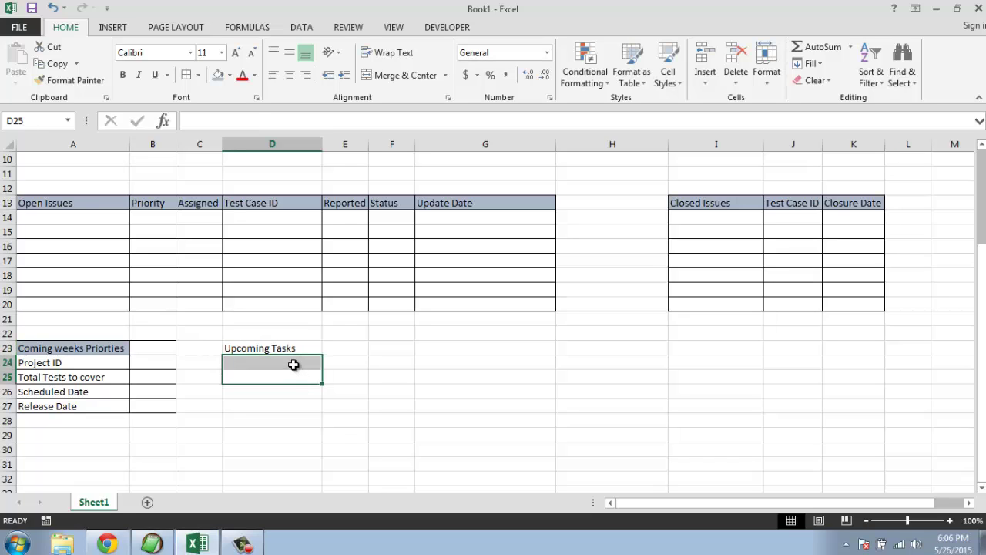
pyautogui.doubleClick(293, 364)
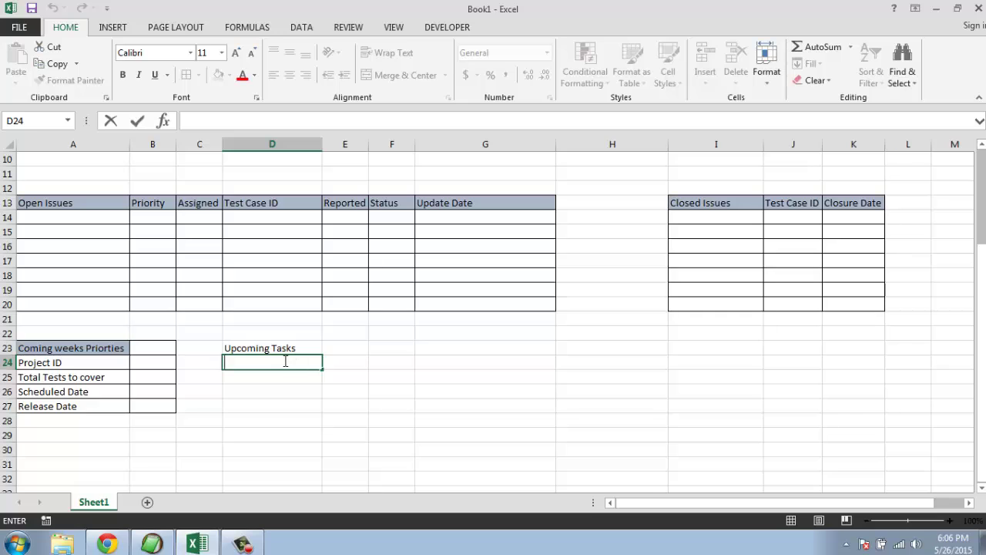
pyautogui.write('Project ID')
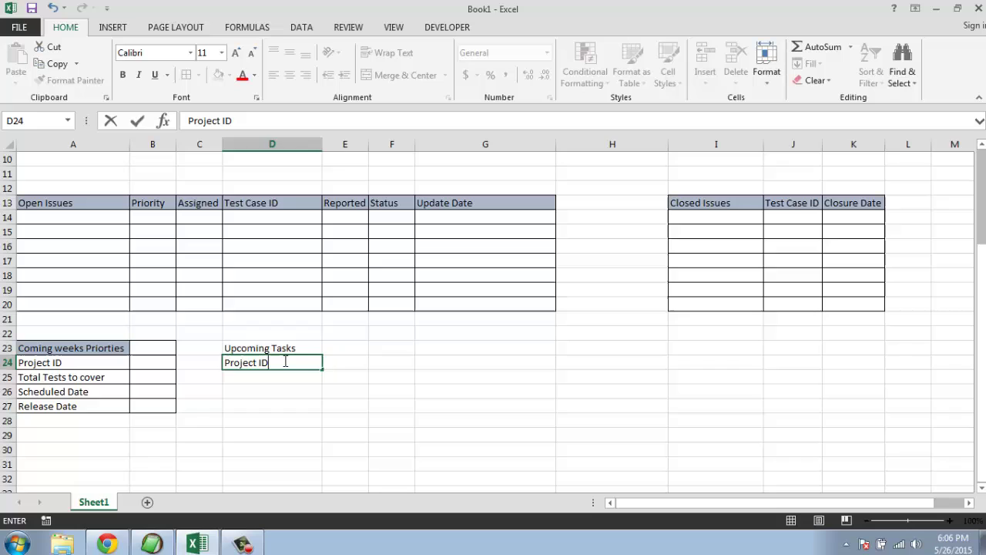
pyautogui.press('Tab')
pyautogui.click(271, 376)
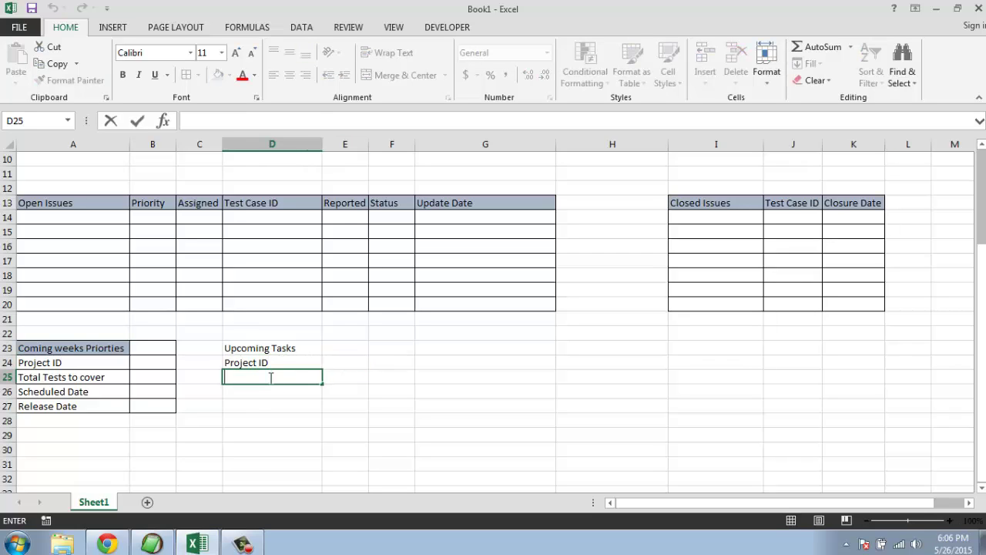
pyautogui.write('Schedu')
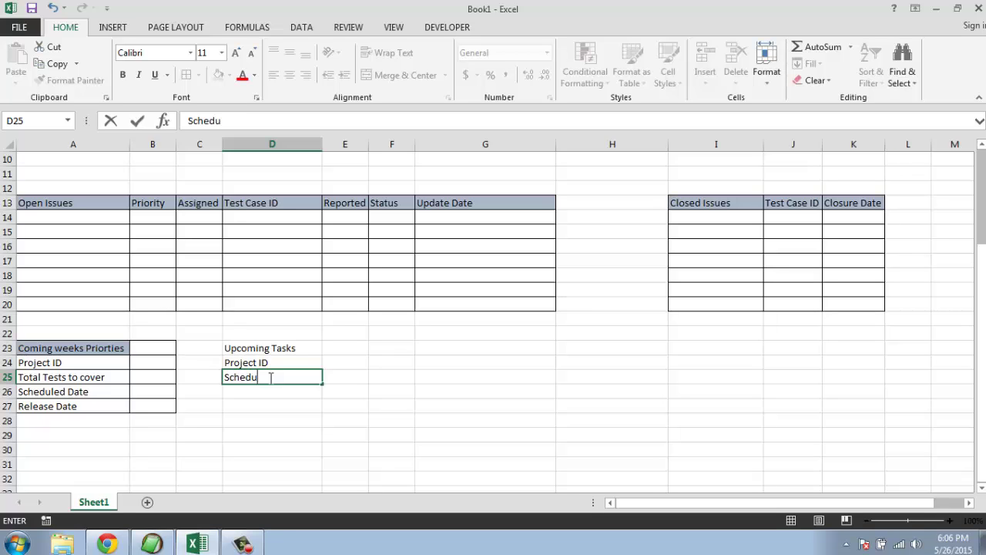
pyautogui.write('led tasks')
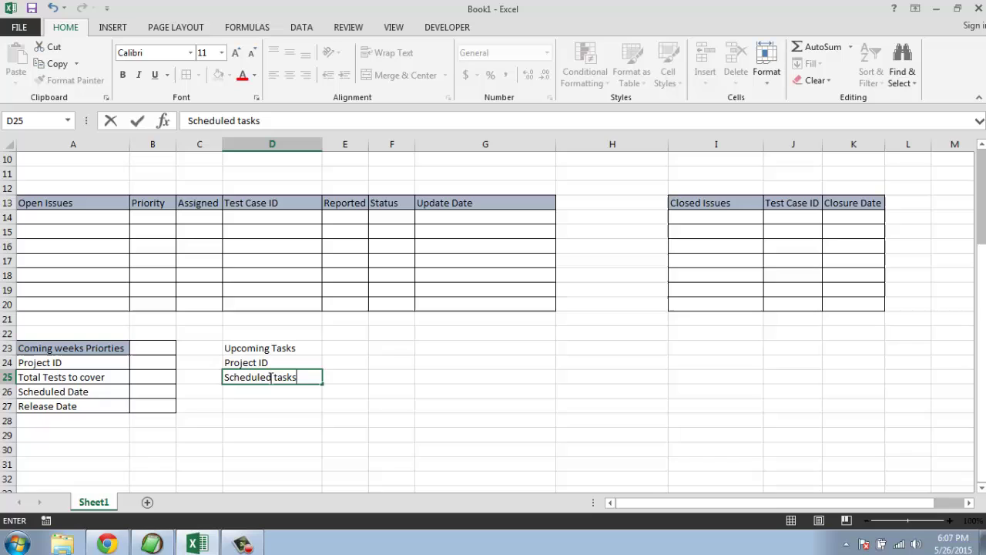
pyautogui.press('Return')
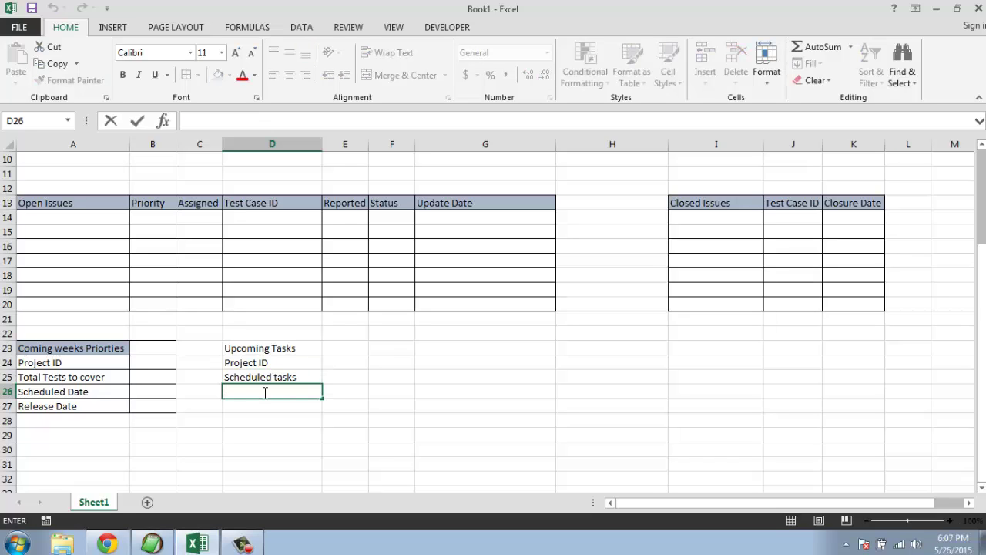
pyautogui.write('Date of release')
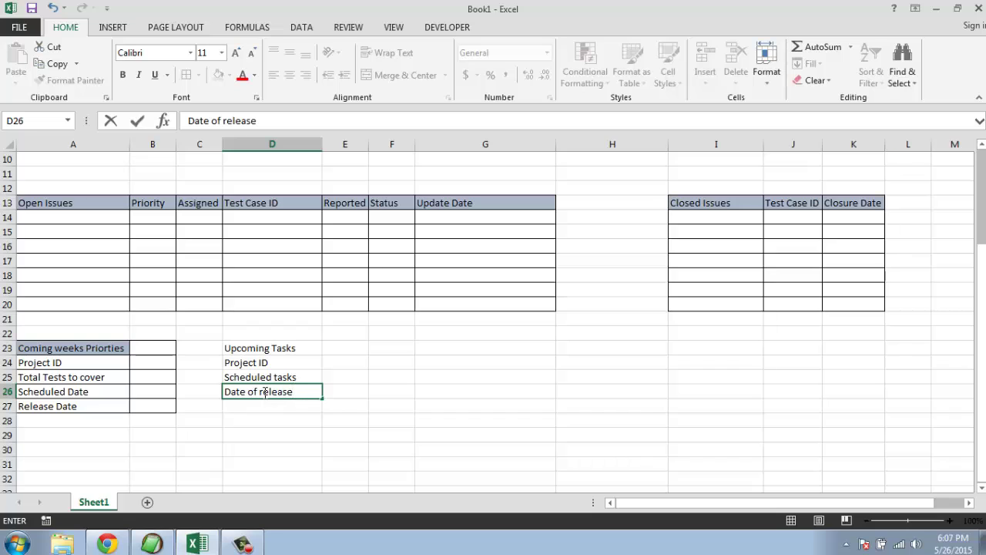
pyautogui.press('Return')
pyautogui.moveTo(287, 393); pyautogui.dragTo(253, 349)
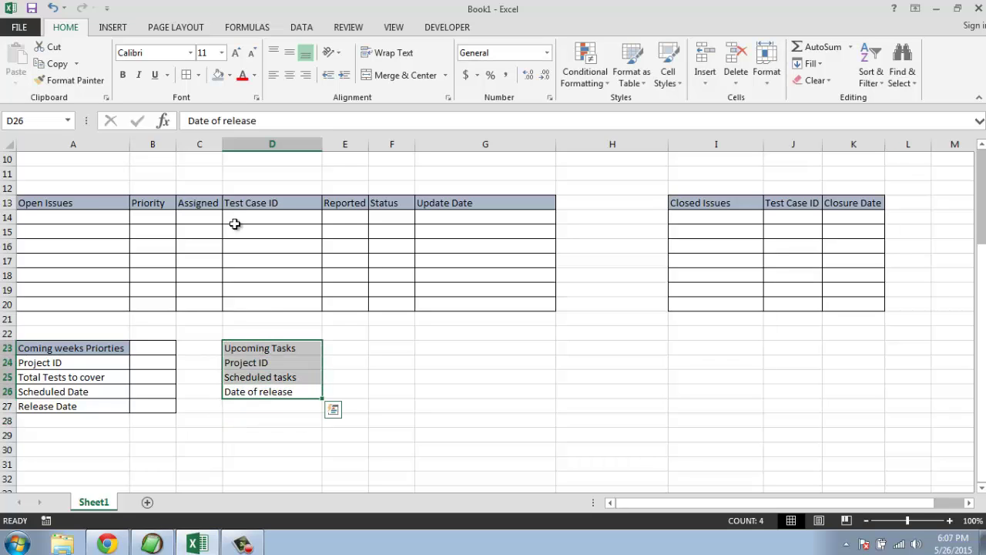
# Step: Add borders around the E23:H26 entry cells beside the Upcoming Tasks labels
pyautogui.click(339, 347)
pyautogui.moveTo(339, 347); pyautogui.dragTo(601, 394)
pyautogui.click(186, 75)
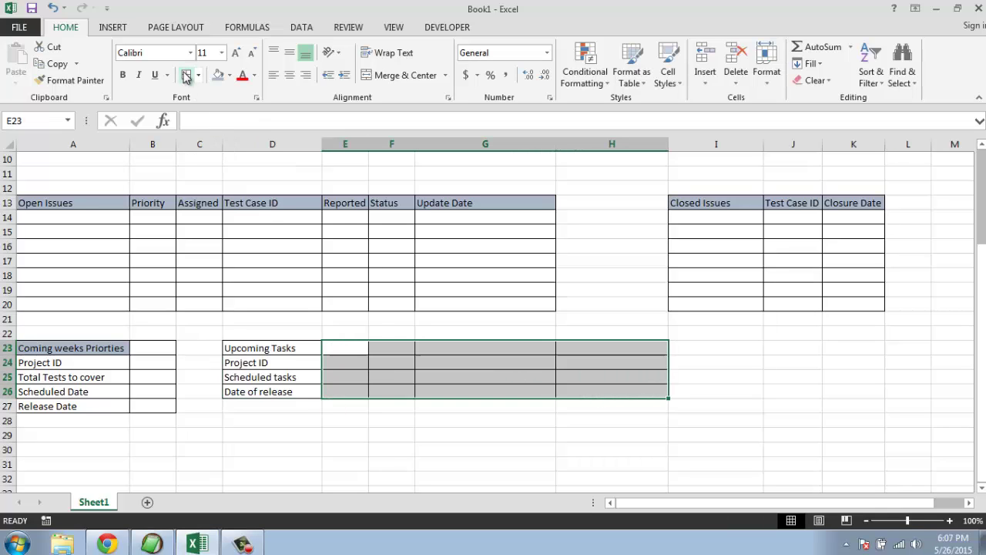
pyautogui.click(378, 332)
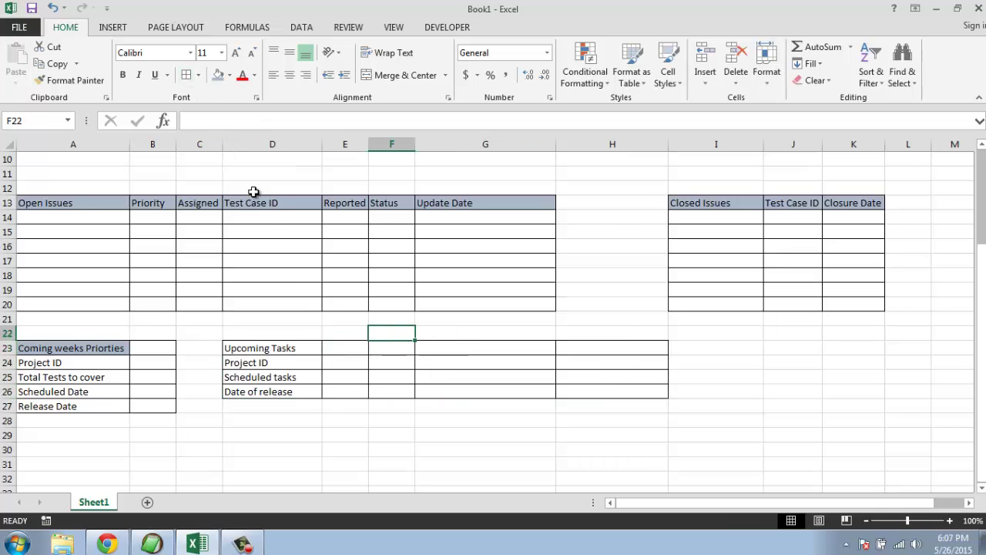
# Step: Give the Upcoming Tasks label cells in D23:D26 the blue-grey fill
pyautogui.click(260, 350)
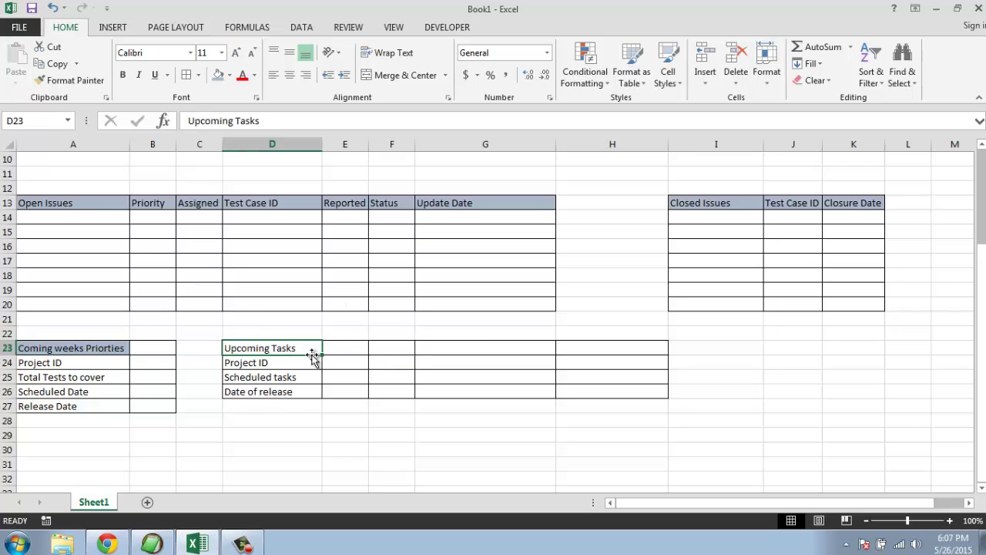
pyautogui.moveTo(318, 348); pyautogui.dragTo(291, 394)
pyautogui.click(220, 80)
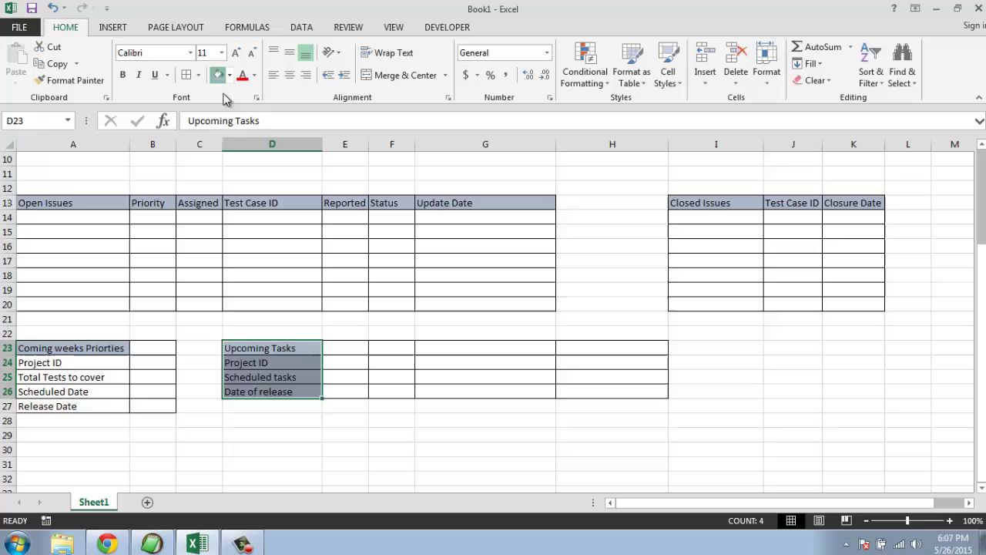
pyautogui.click(345, 419)
pyautogui.click(254, 418)
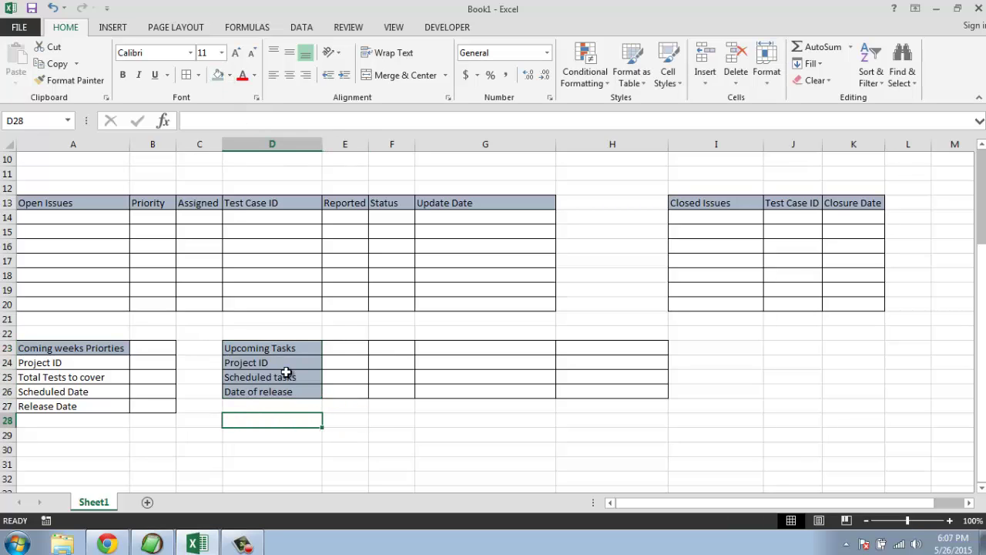
pyautogui.click(342, 366)
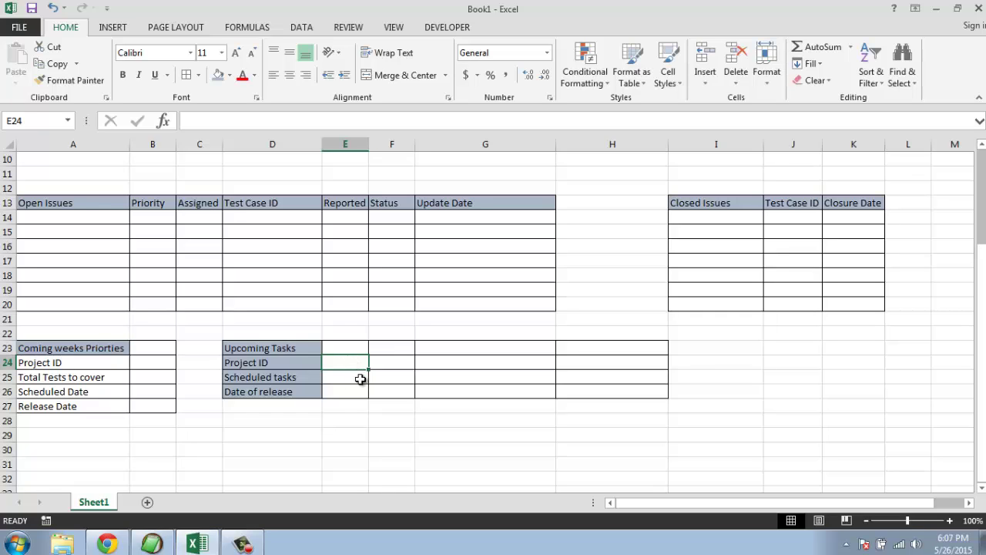
# Step: Rename the D25 label to 'Scheduled tasks date' by appending ' date'
pyautogui.click(305, 378)
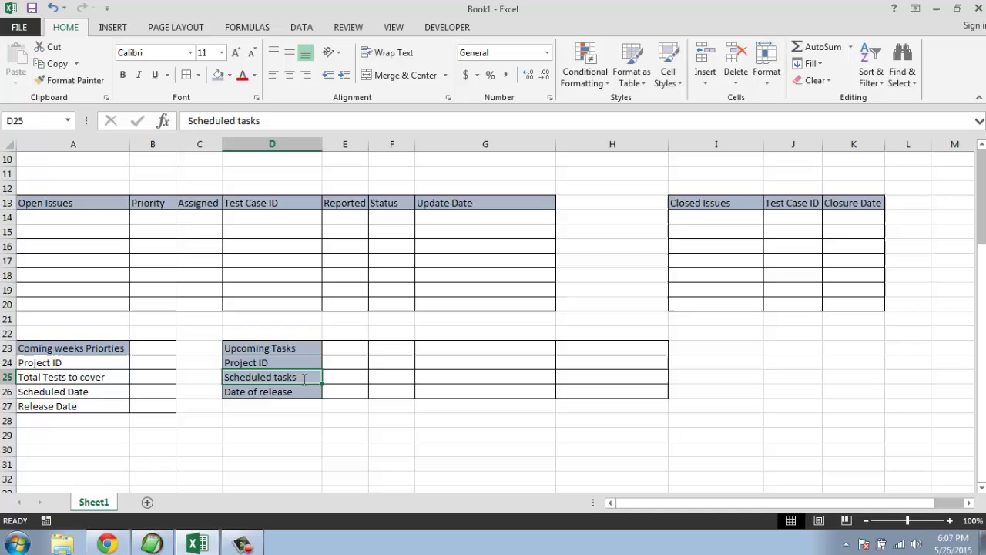
pyautogui.doubleClick(305, 378)
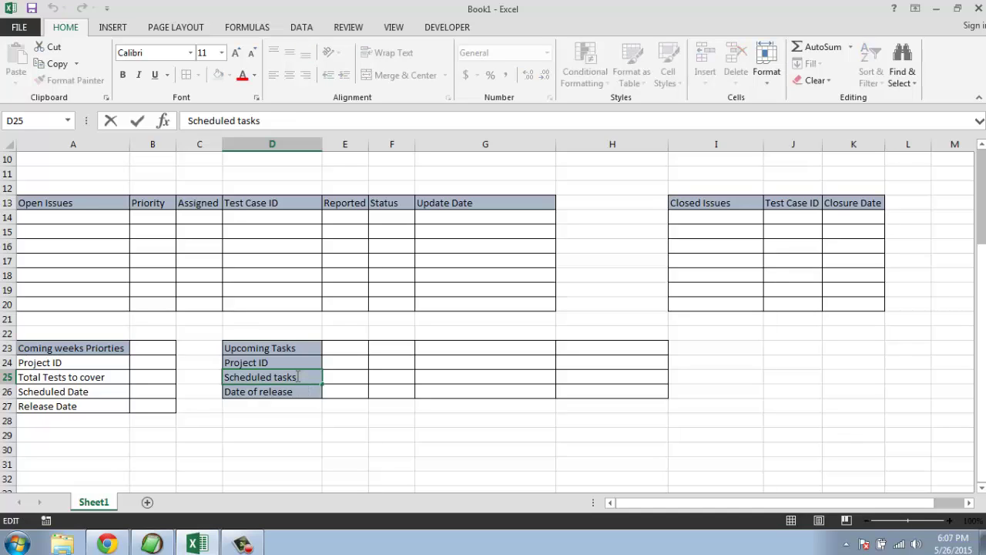
pyautogui.write('date')
pyautogui.click(317, 417)
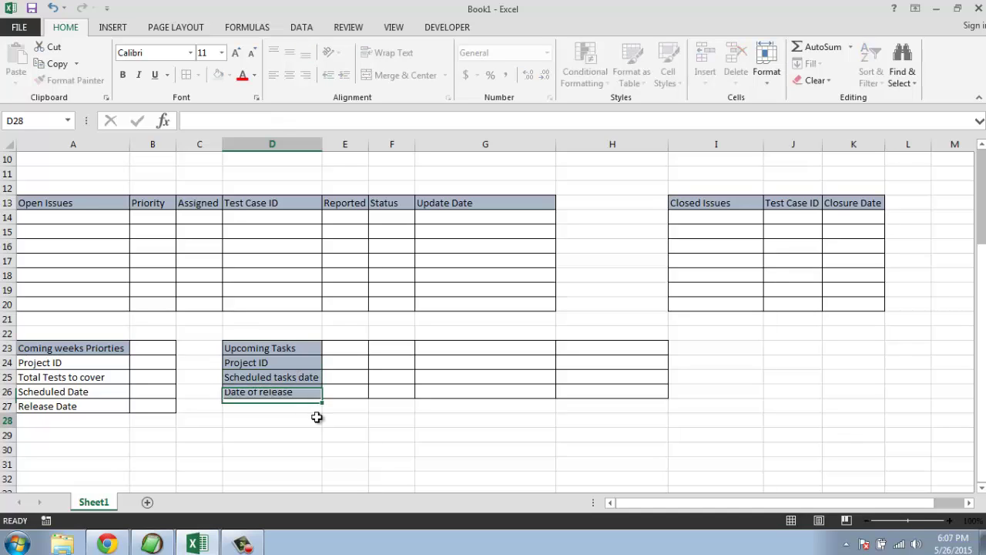
pyautogui.click(343, 366)
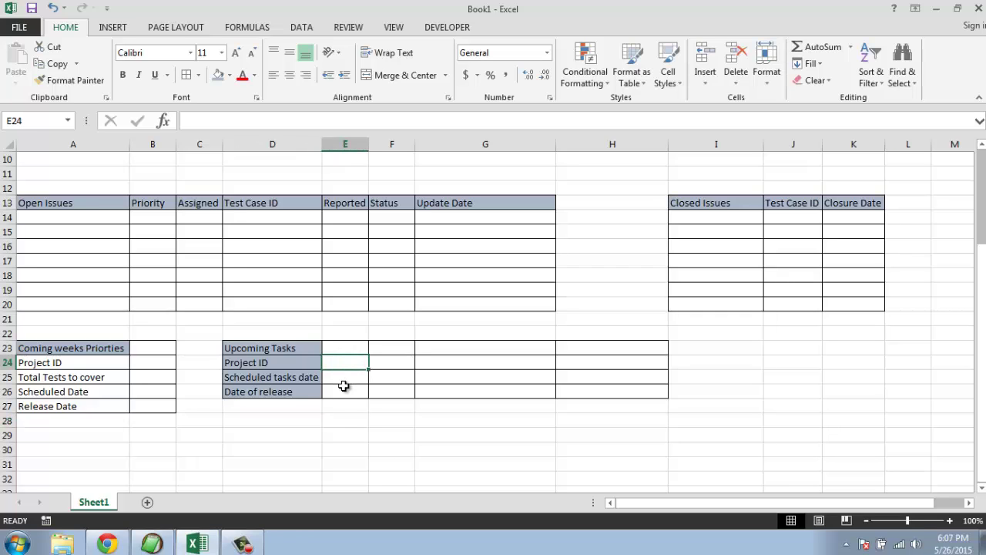
pyautogui.click(346, 390)
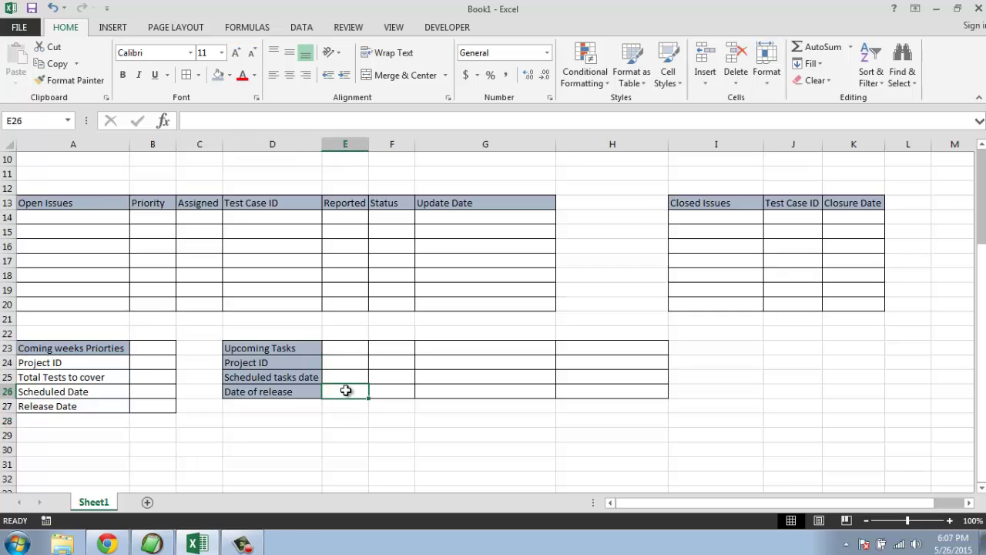
pyautogui.click(356, 349)
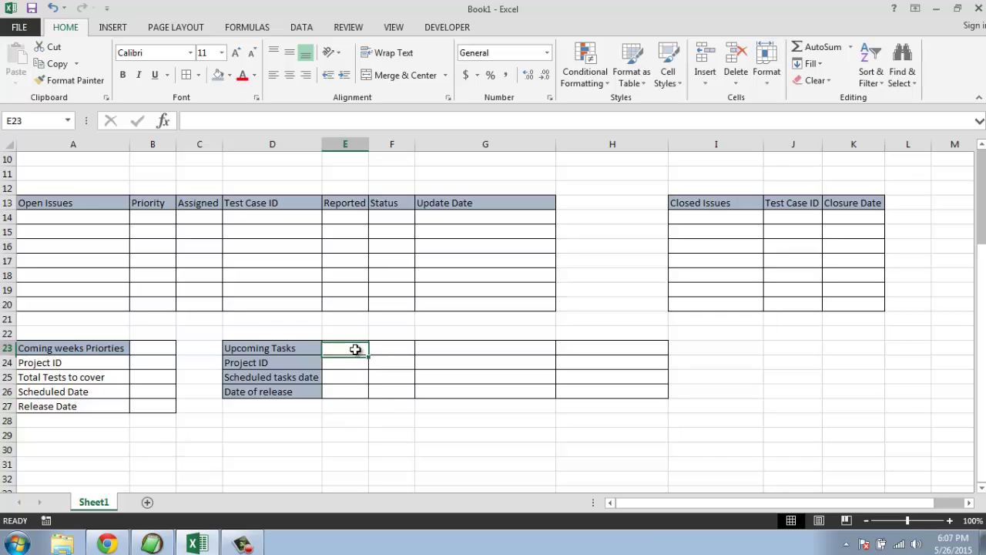
pyautogui.click(351, 362)
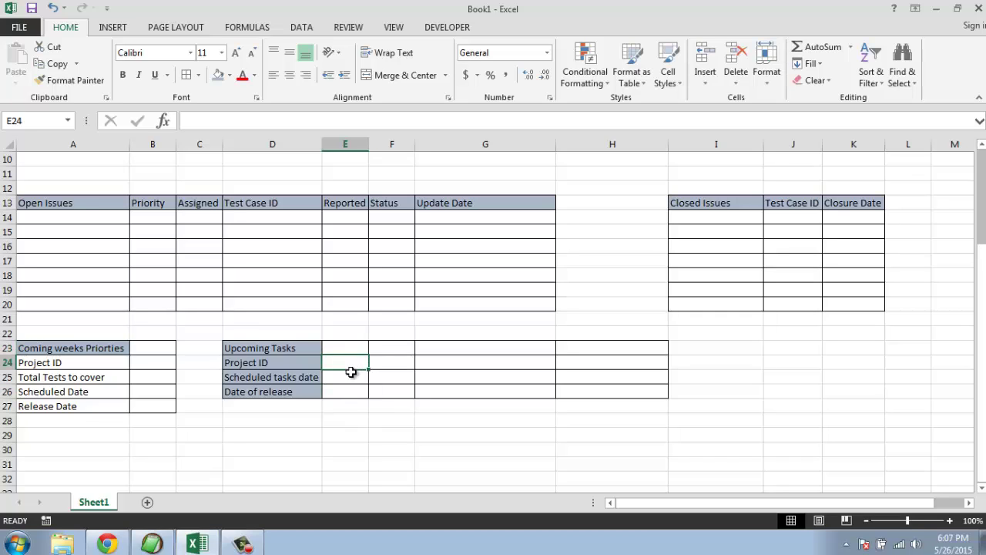
pyautogui.click(350, 374)
pyautogui.click(352, 389)
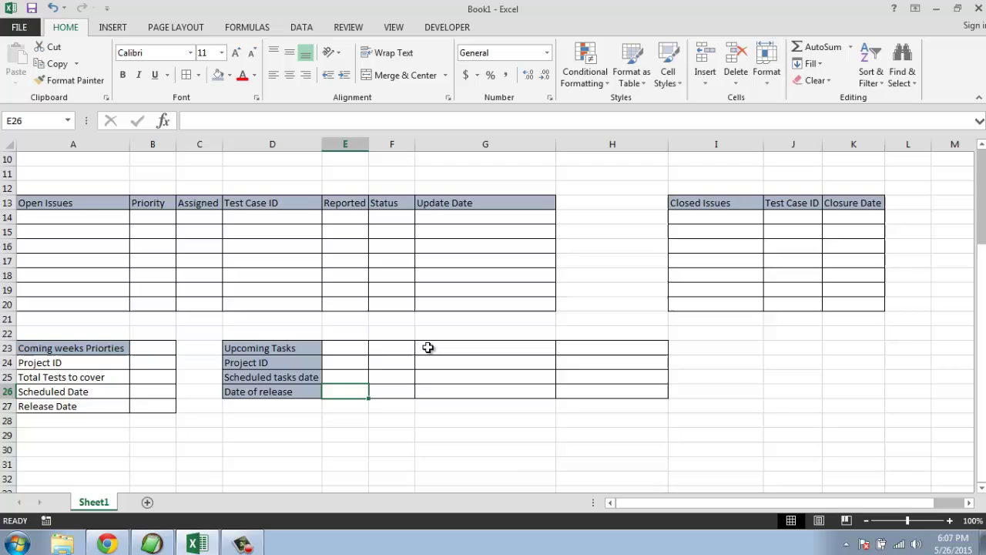
pyautogui.scroll(3, 428, 347)
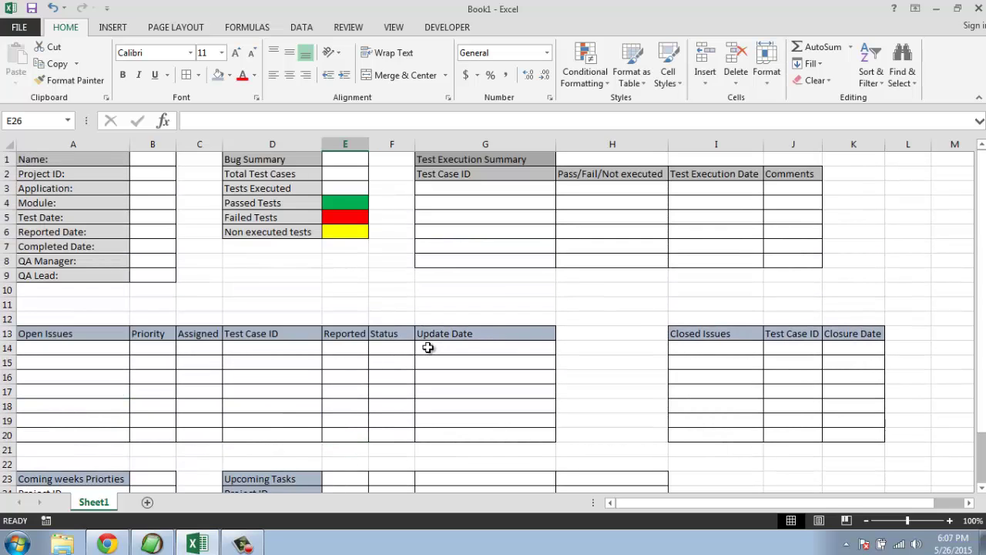
pyautogui.scroll(-2, 428, 347)
pyautogui.scroll(2, 429, 348)
pyautogui.scroll(-3, 617, 251)
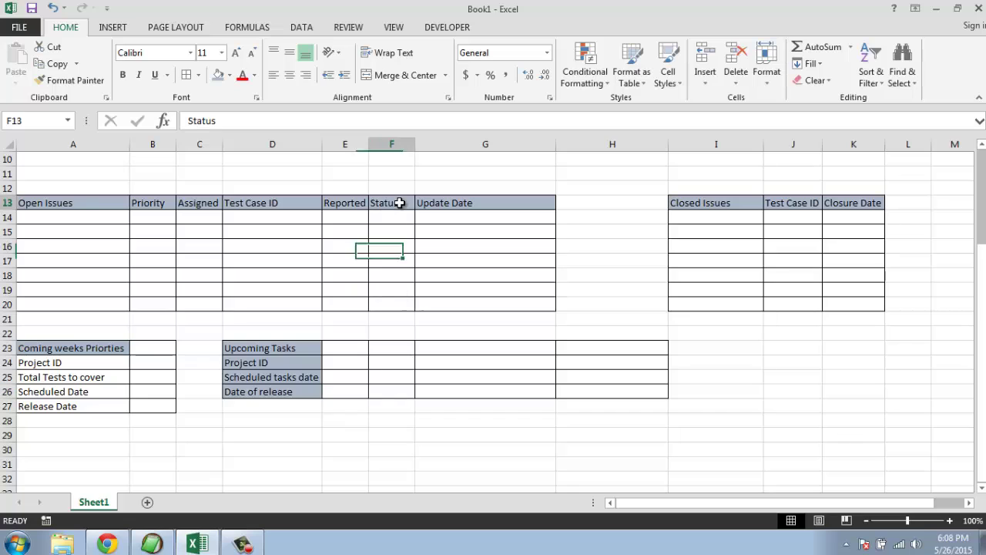
# Step: Extend the F13 heading to 'Status (Pass/Fail/Not executed)' and auto-fit column F to show it
pyautogui.doubleClick(402, 203)
pyautogui.write('(')
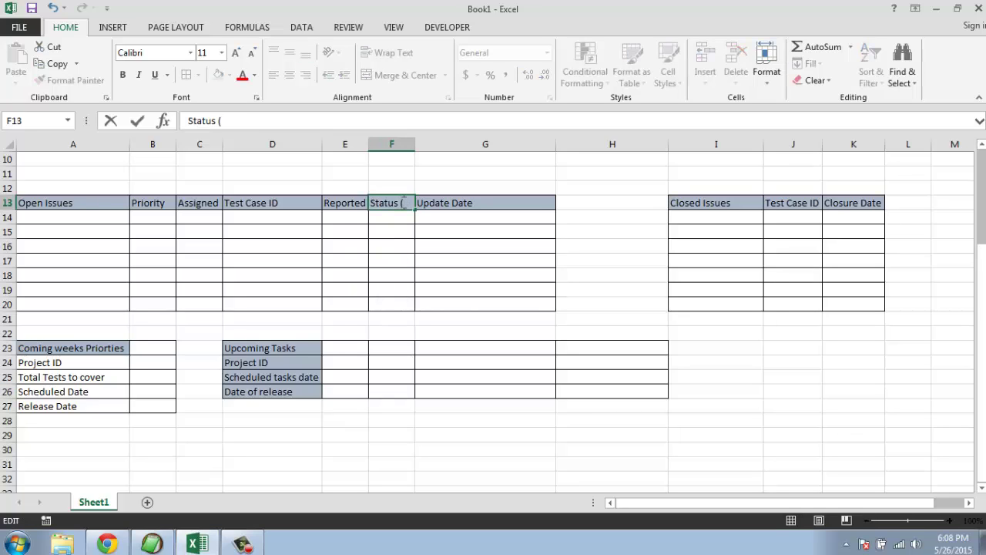
pyautogui.write('Pass/Fa')
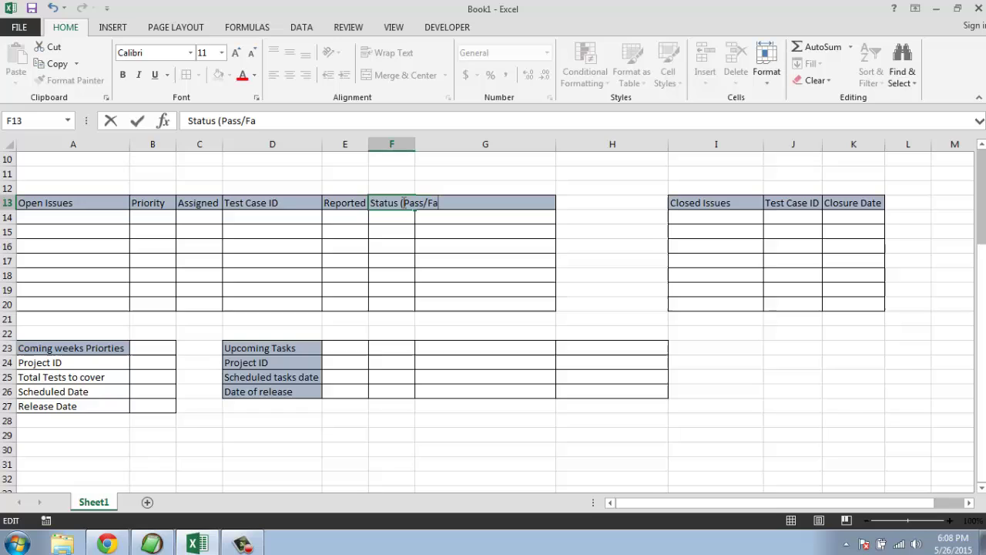
pyautogui.write('il/Not')
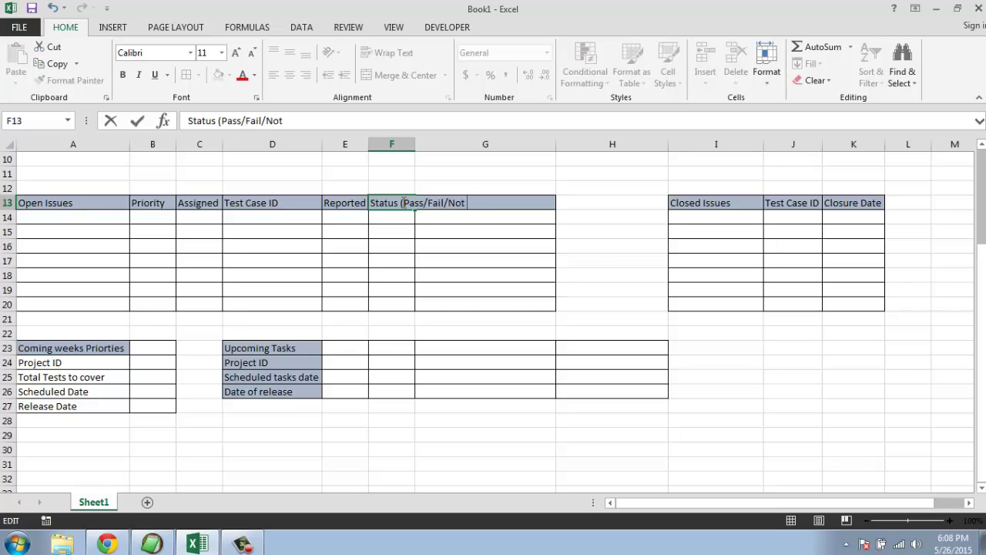
pyautogui.write(' executed')
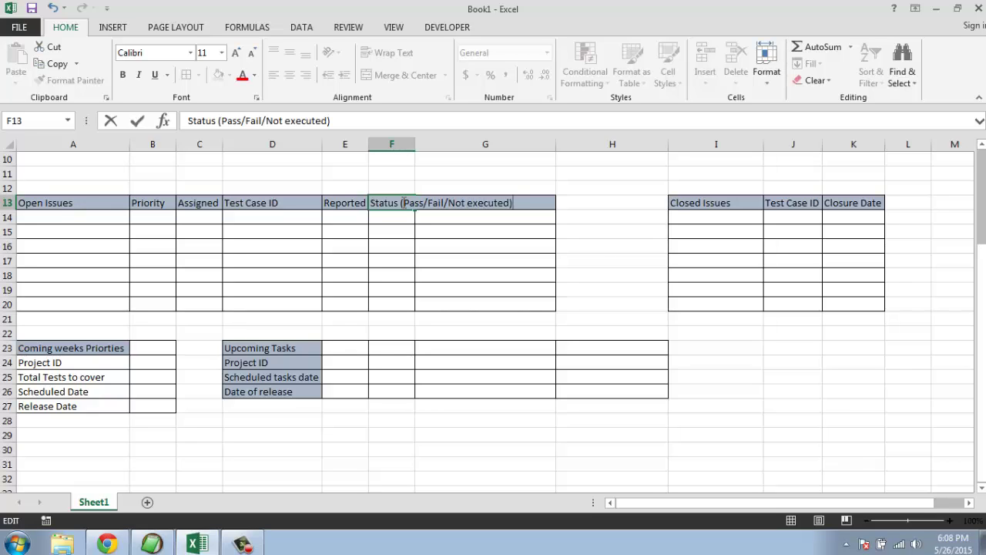
pyautogui.click(436, 160)
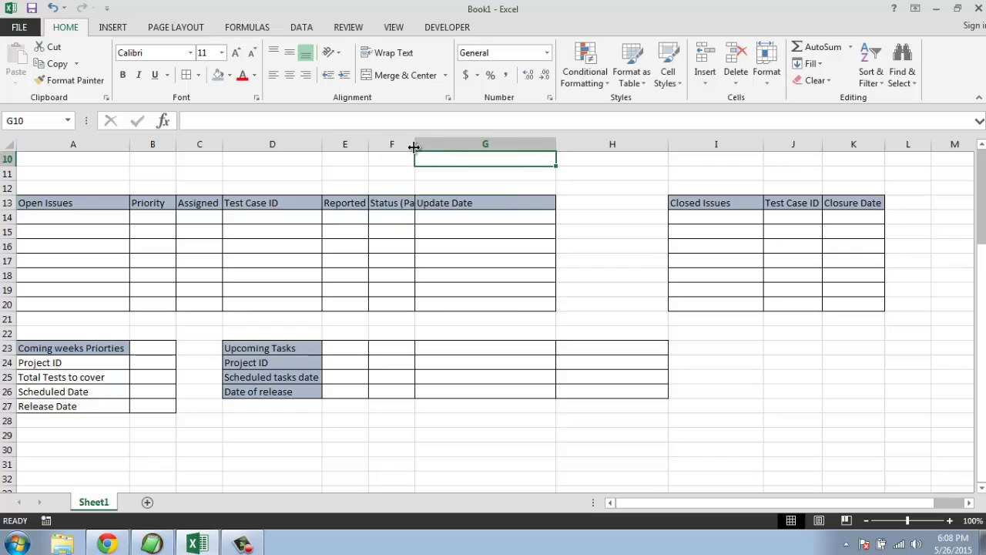
pyautogui.doubleClick(414, 145)
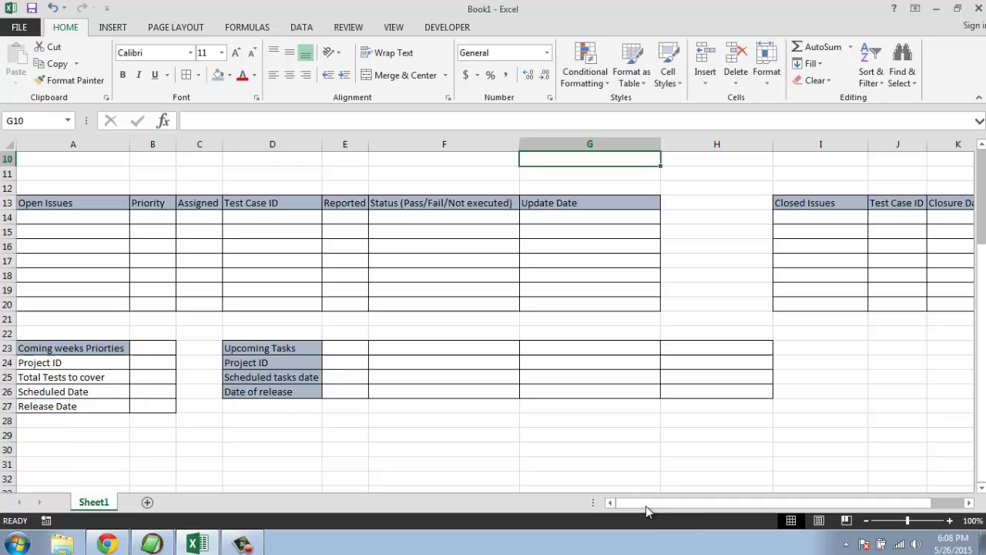
pyautogui.moveTo(646, 503); pyautogui.dragTo(709, 502)
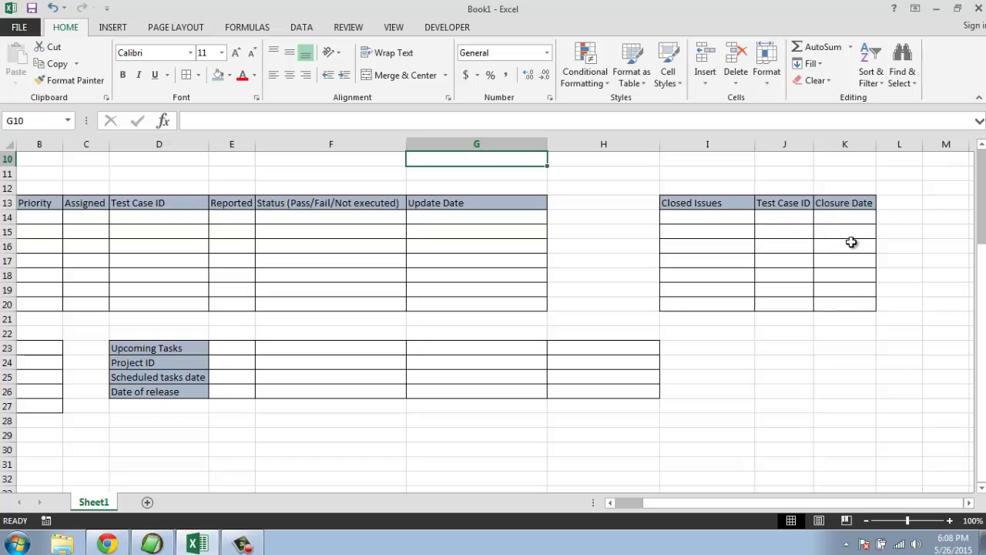
pyautogui.moveTo(744, 502); pyautogui.dragTo(588, 505)
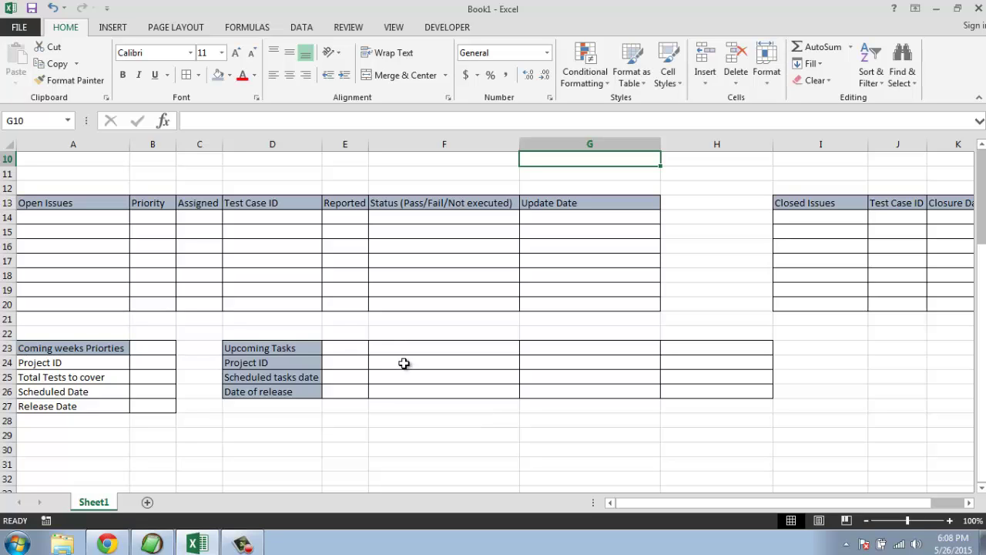
pyautogui.scroll(3, 404, 363)
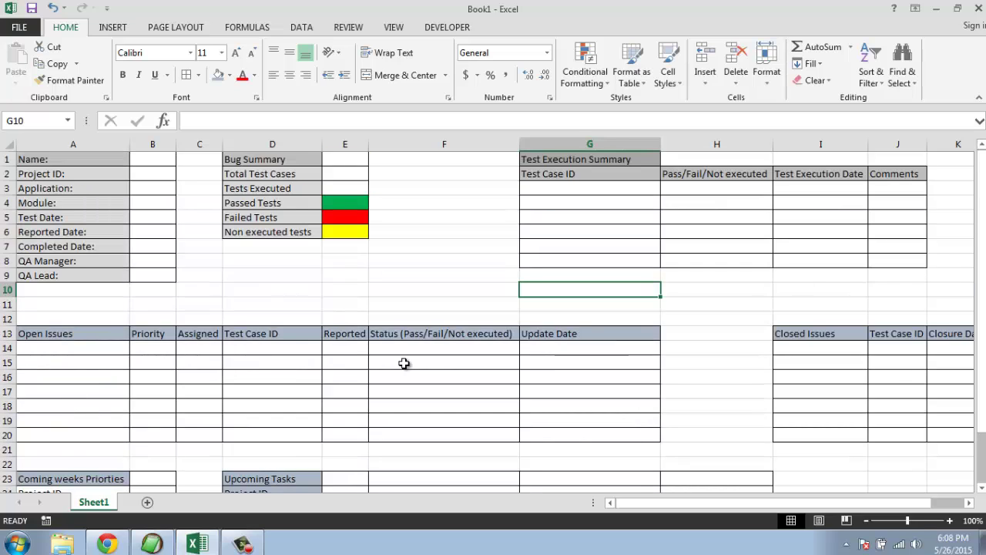